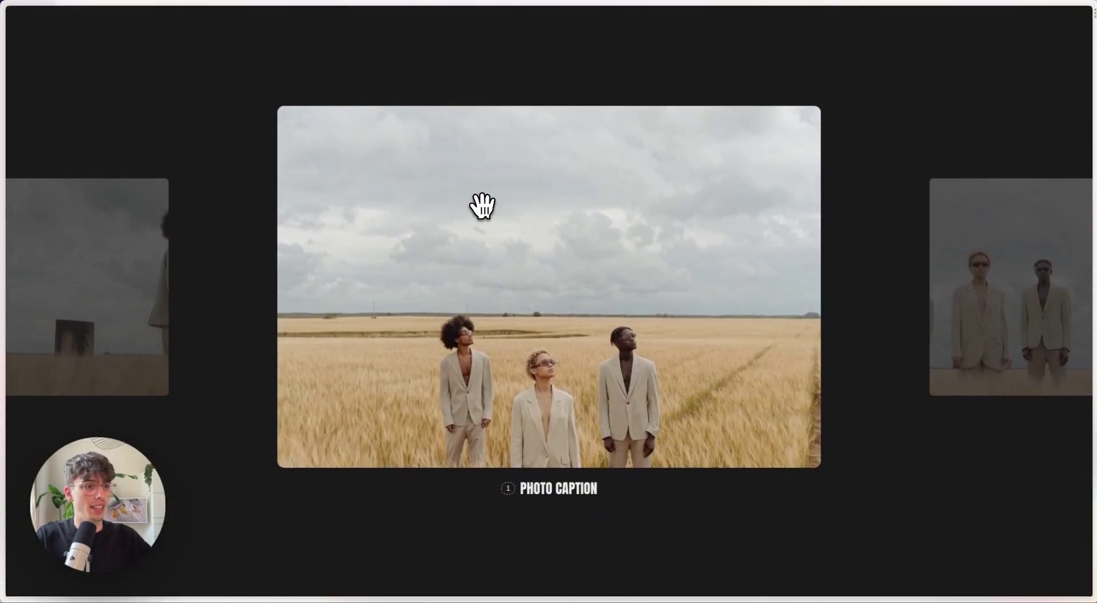
- Swipe the published gallery slider forward three times to reach later photos
left_click_drag(646, 239, 370, 233)
left_click_drag(666, 244, 233, 282)
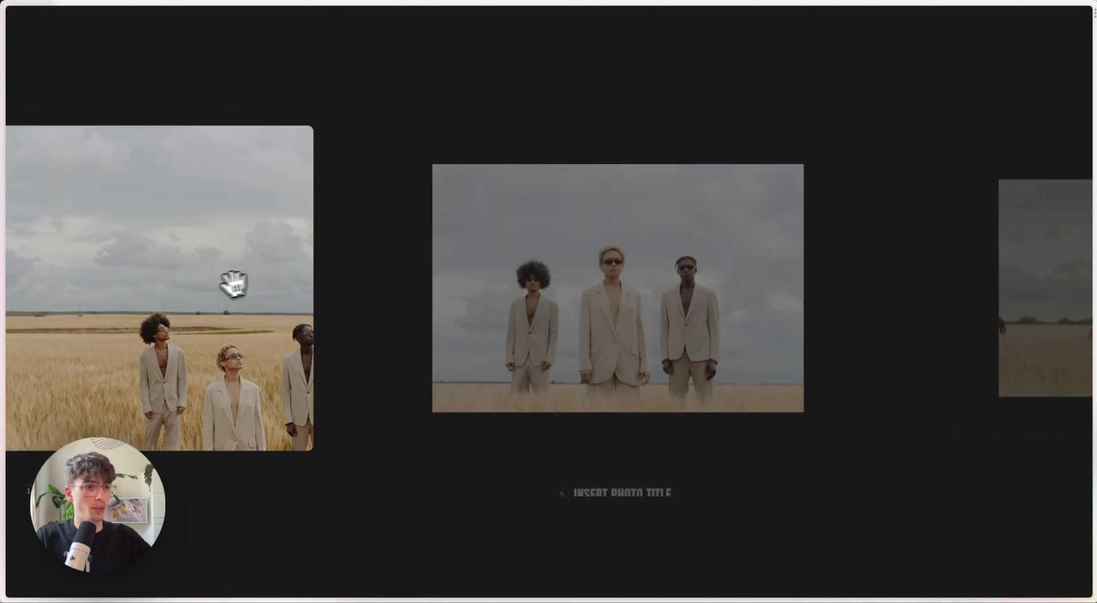
left_click_drag(588, 273, 404, 282)
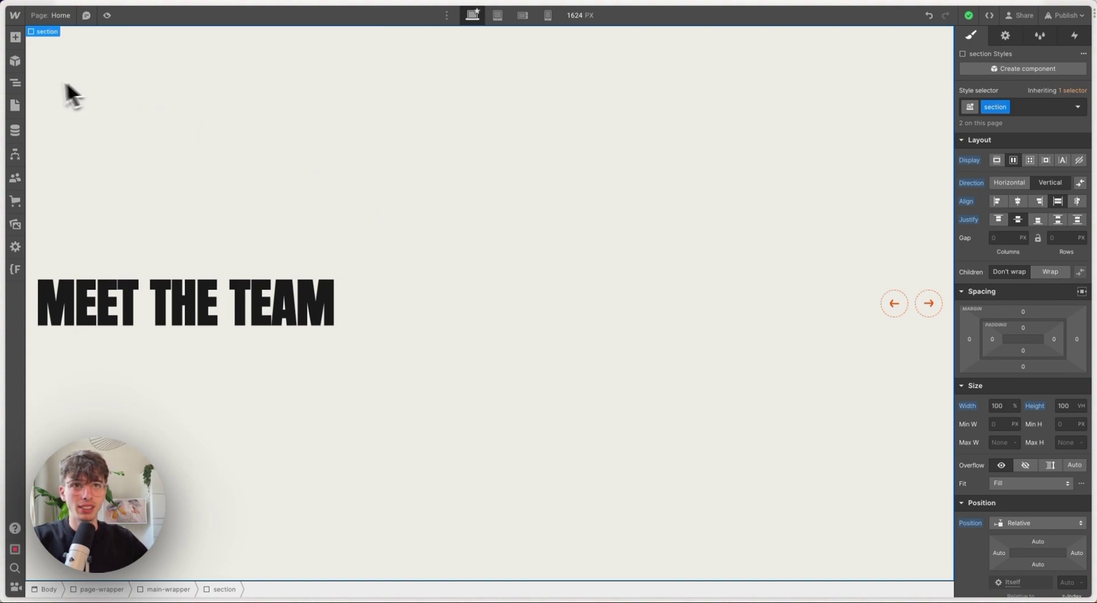
left_click(17, 84)
left_click(51, 114)
scroll(306, 207, "down", 5)
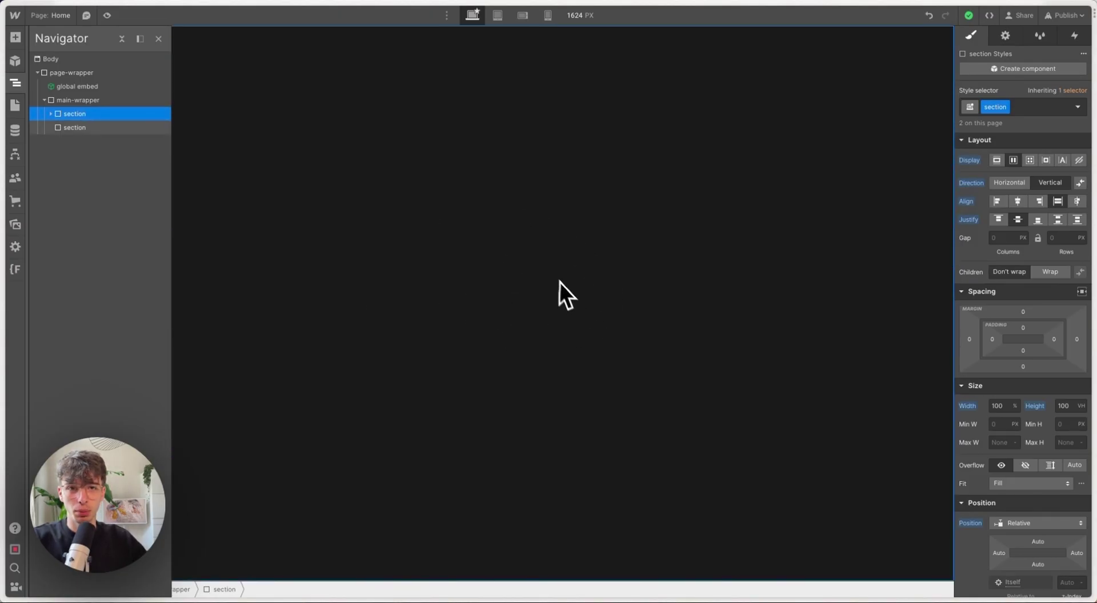
scroll(516, 269, "up", 5)
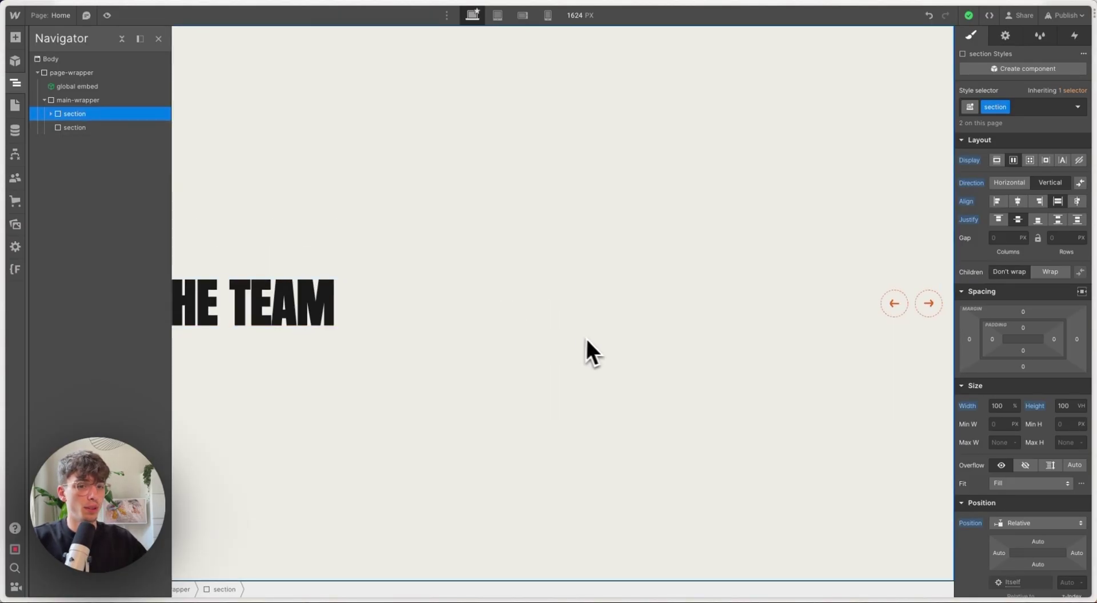
left_click(436, 281)
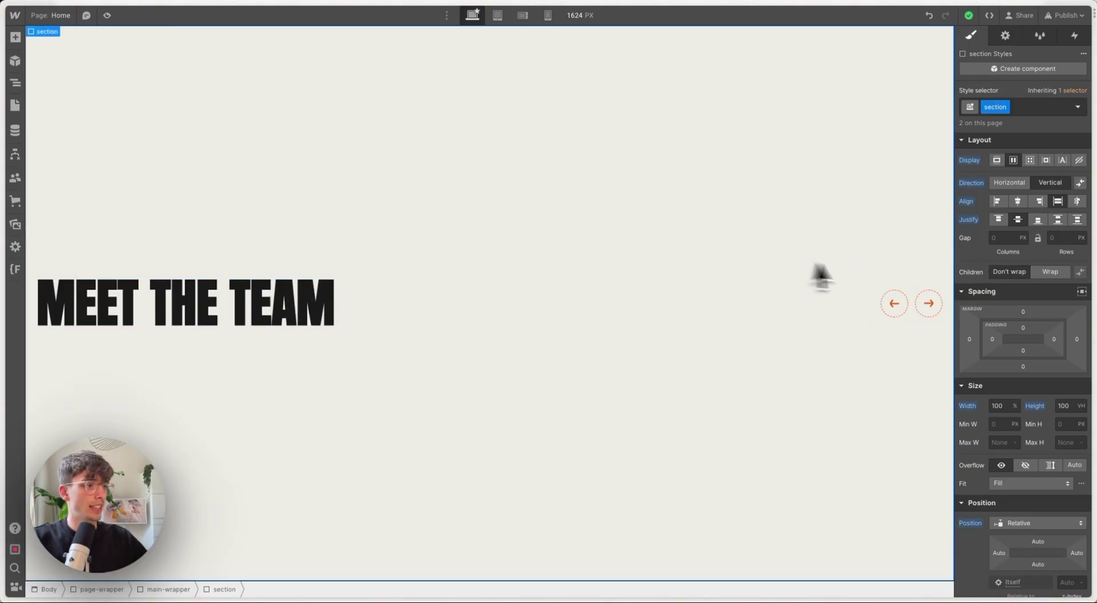
left_click(106, 15)
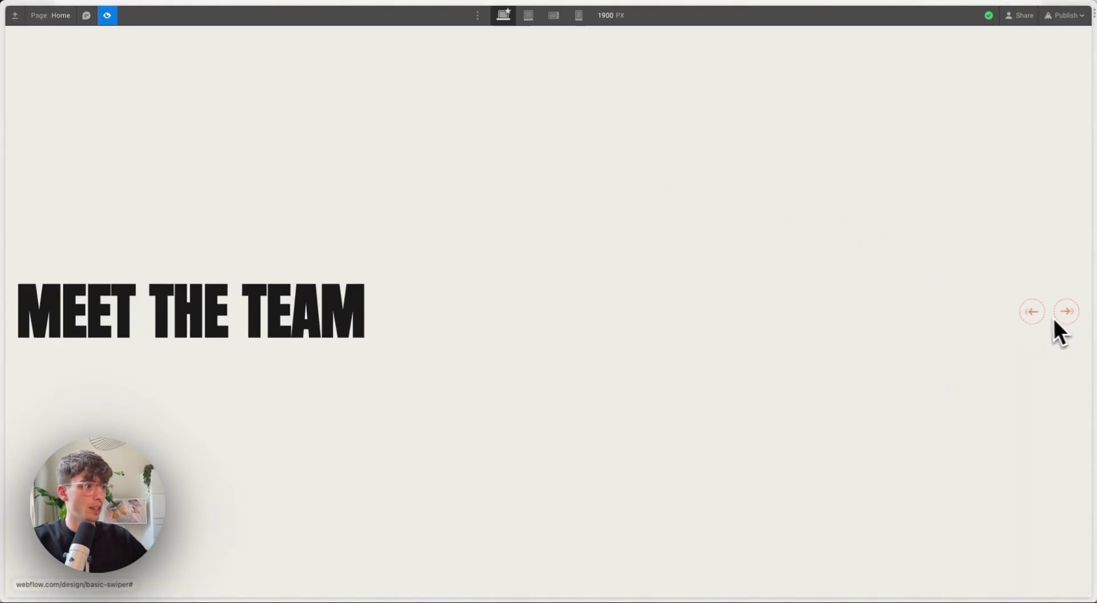
left_click(107, 16)
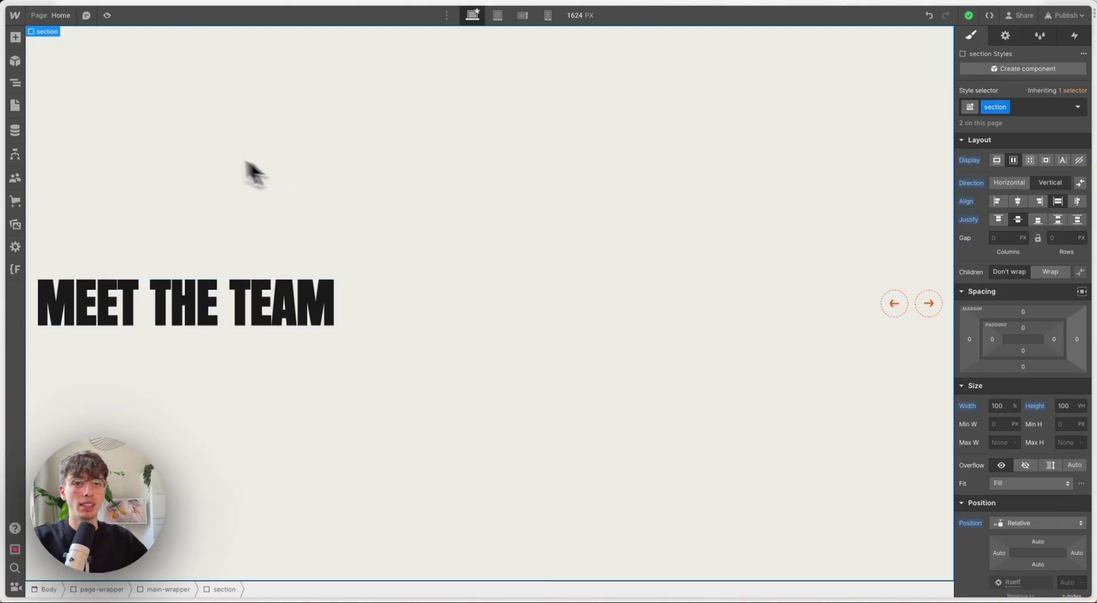
left_click(15, 130)
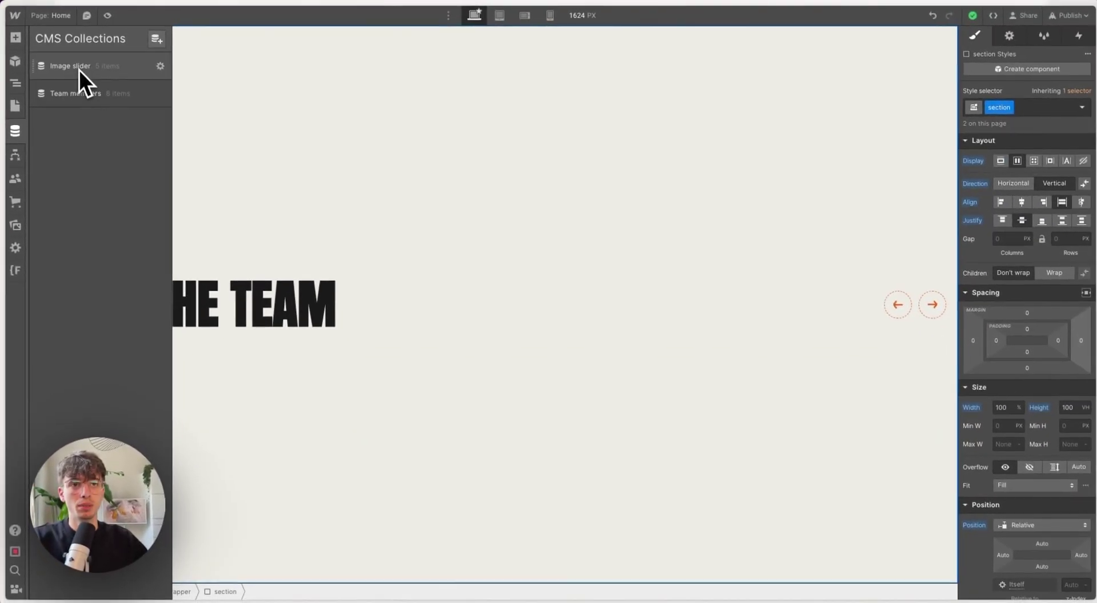
left_click(83, 94)
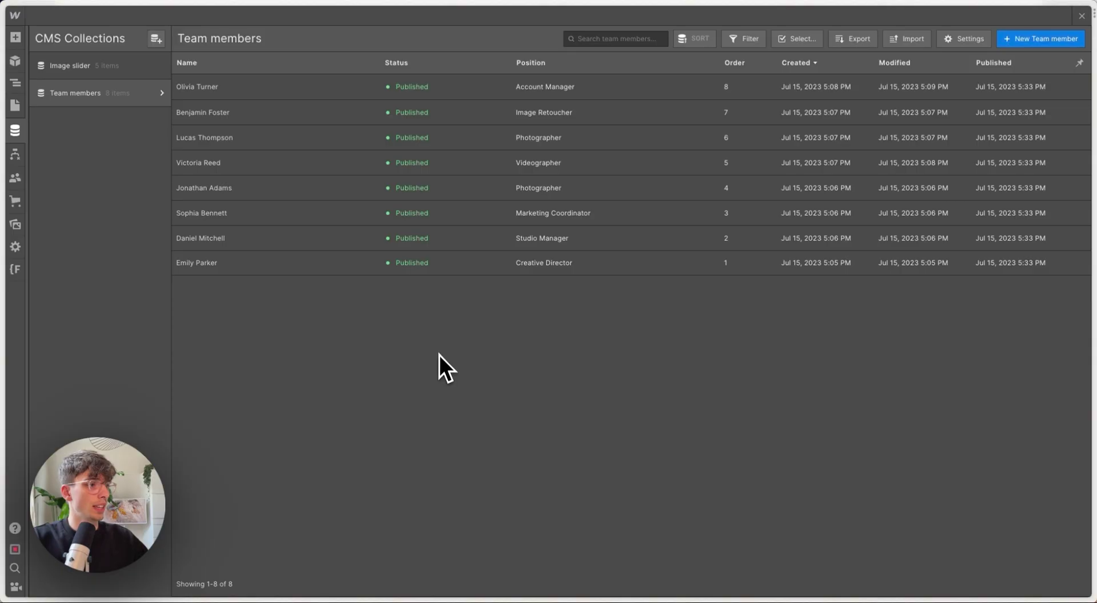
left_click(375, 272)
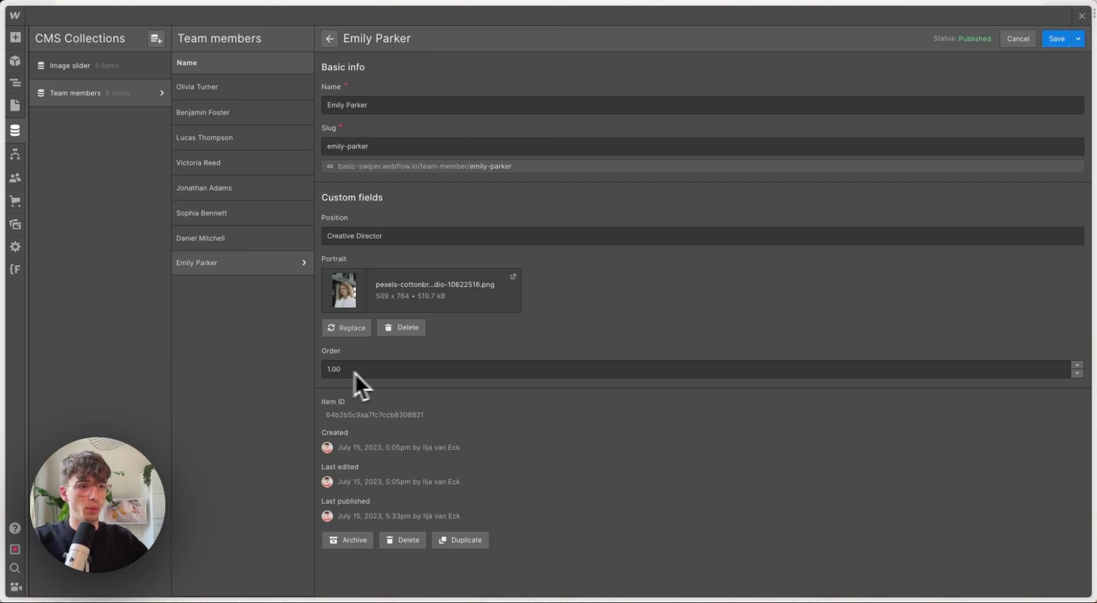
left_click(1018, 39)
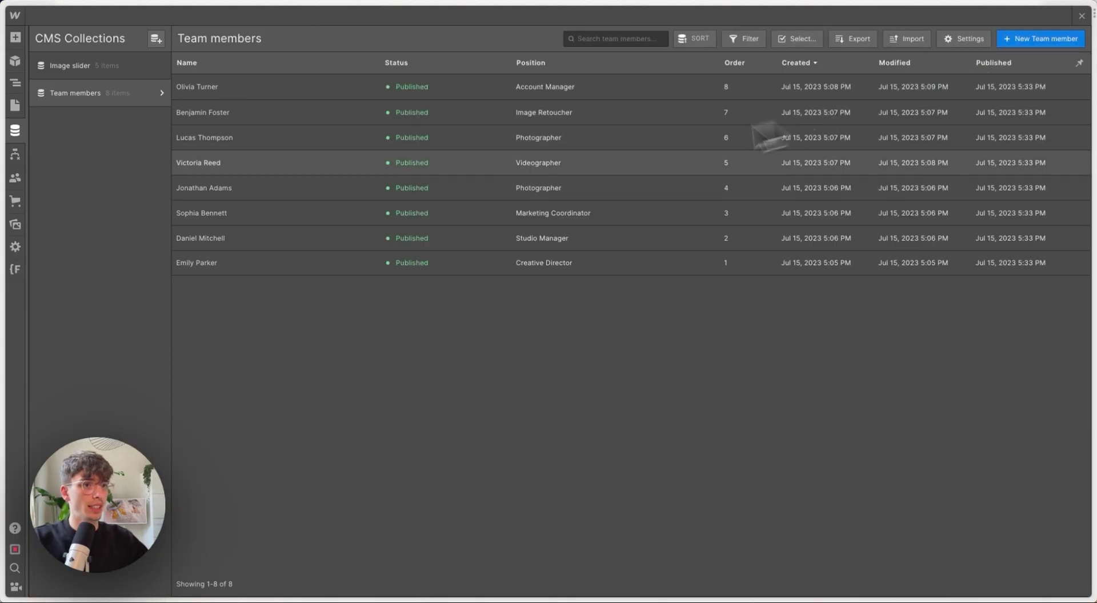
left_click(17, 130)
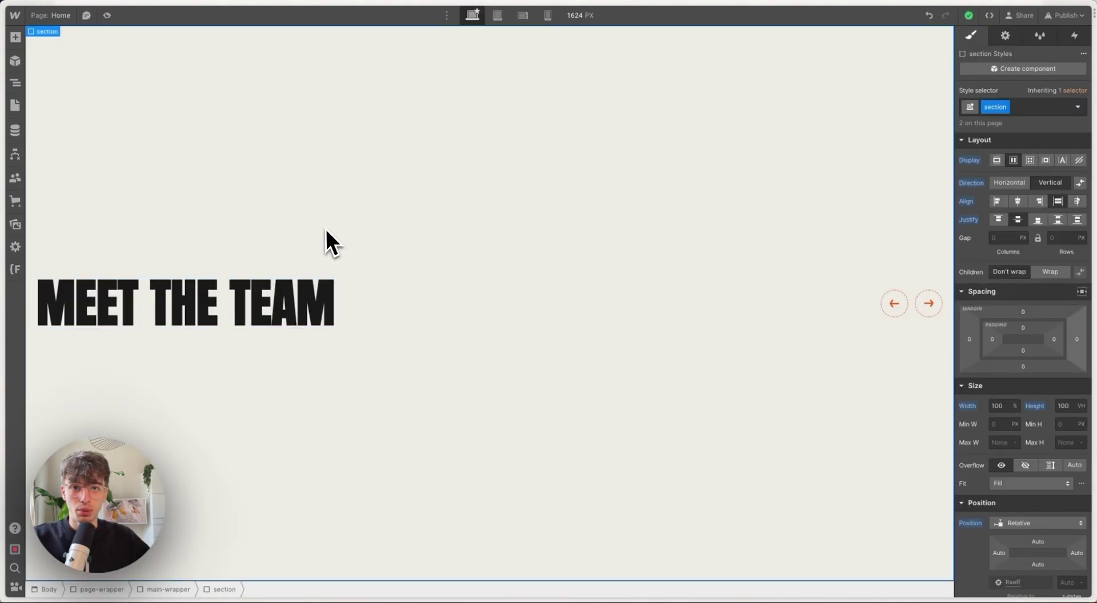
- Open Swiper's Getting Started docs at the 'Use Swiper from CDN' section
mouse_move(9, 157)
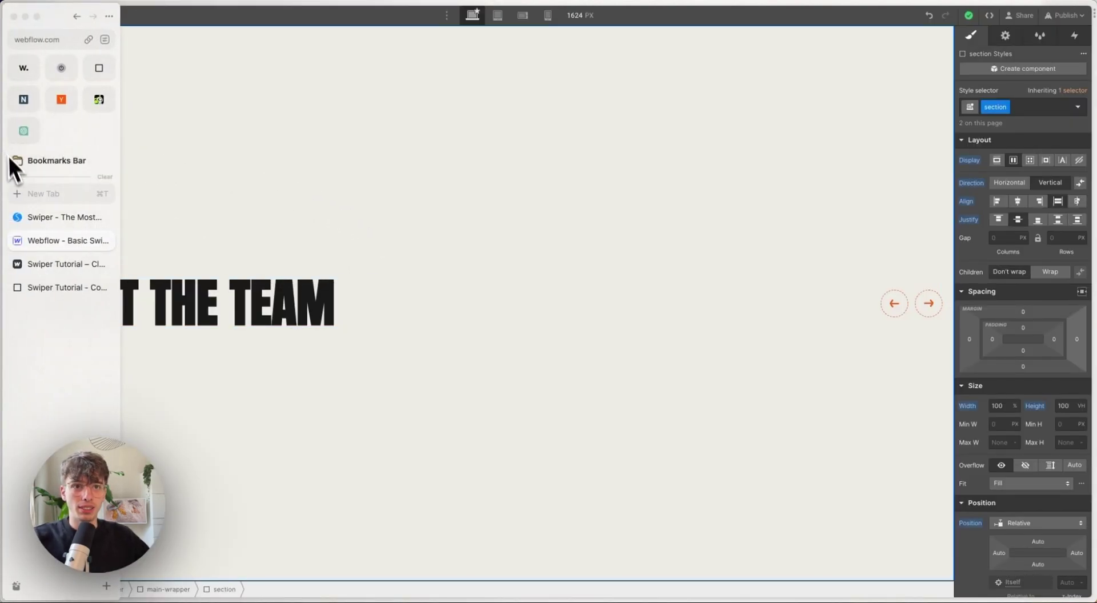
left_click(49, 219)
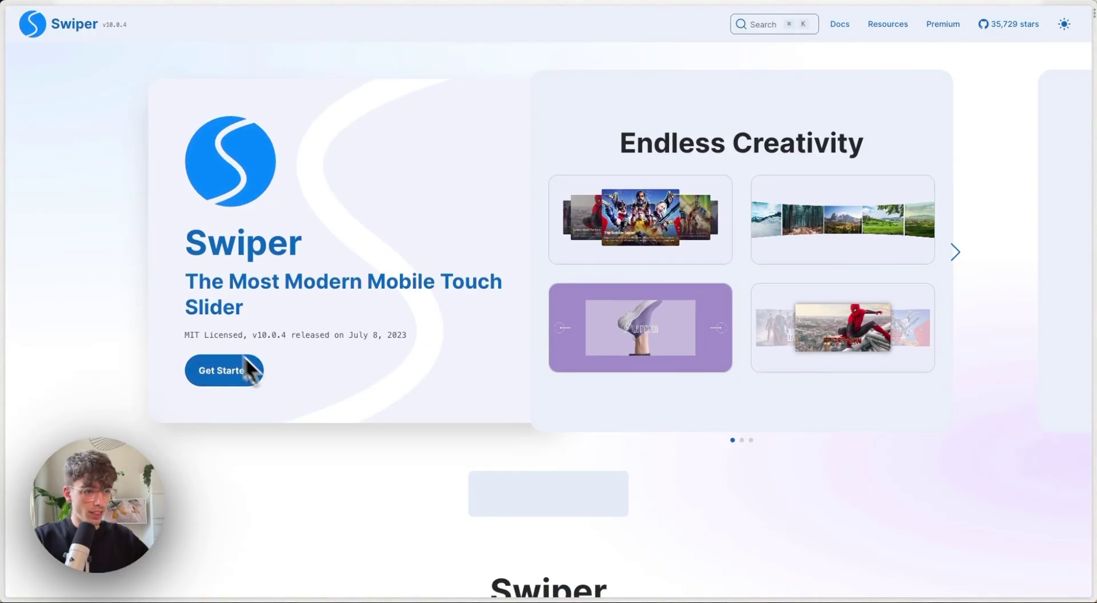
left_click(245, 374)
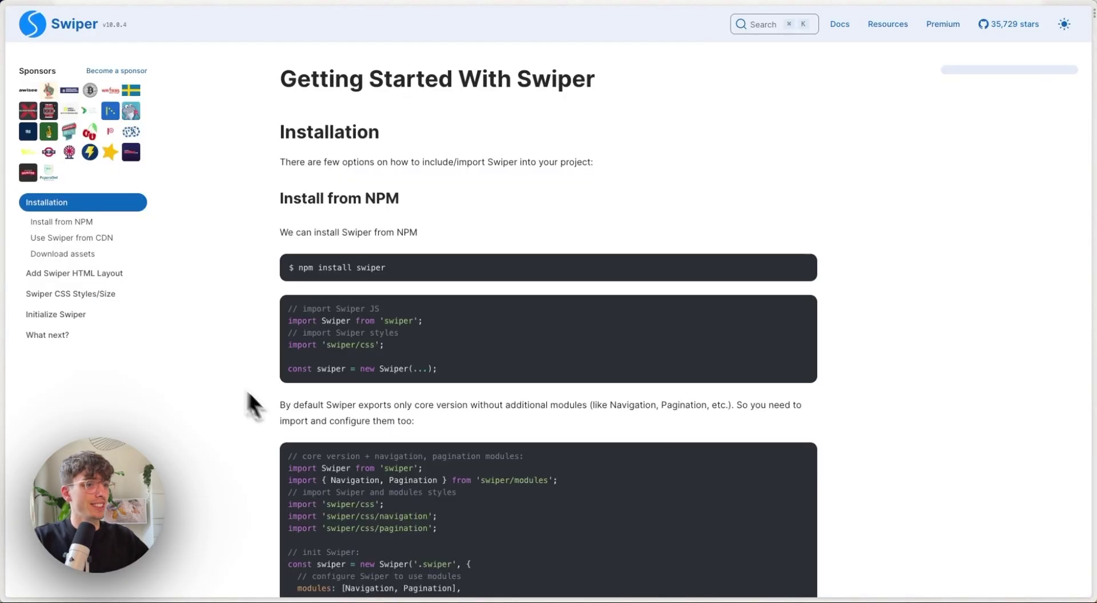
scroll(400, 334, "down", 3)
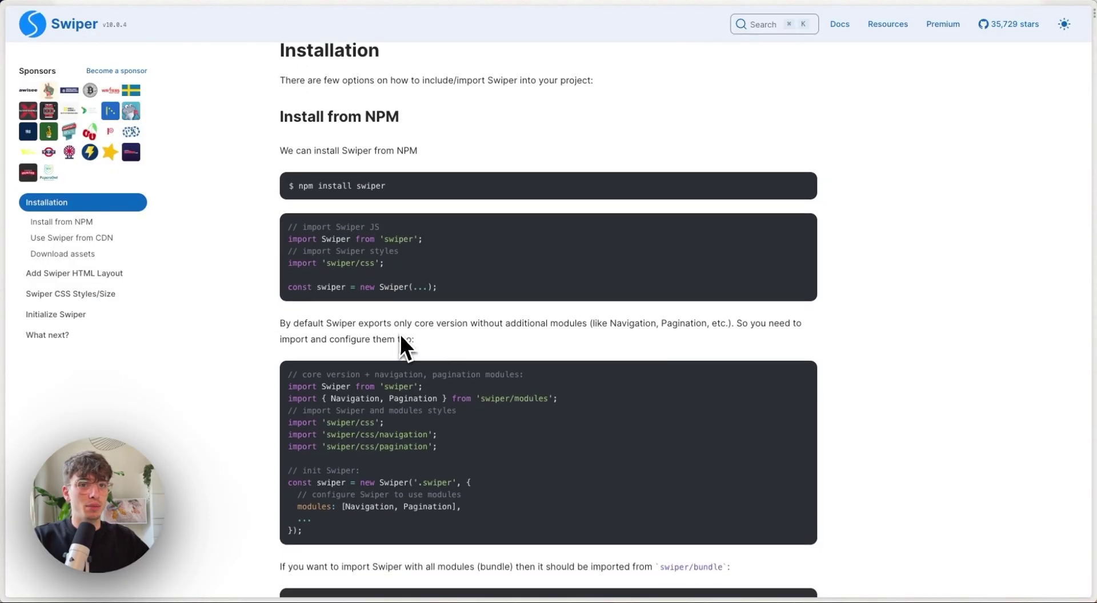
left_click(75, 240)
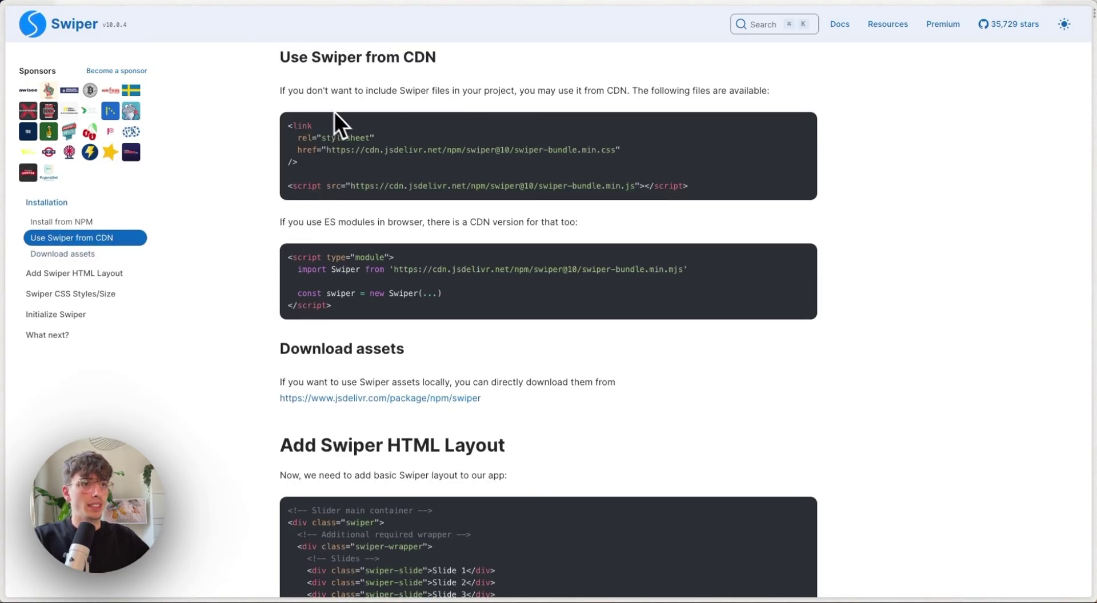
- Select the CDN stylesheet <link> snippet for copying
scroll(334, 111, "up", 1)
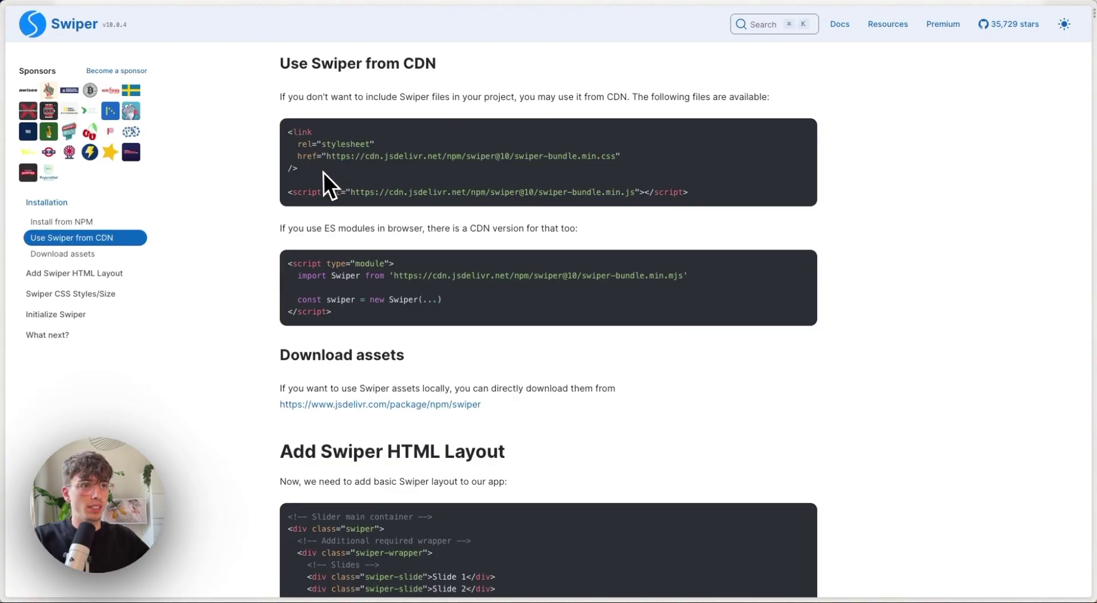
left_click_drag(688, 192, 557, 192)
left_click(399, 191)
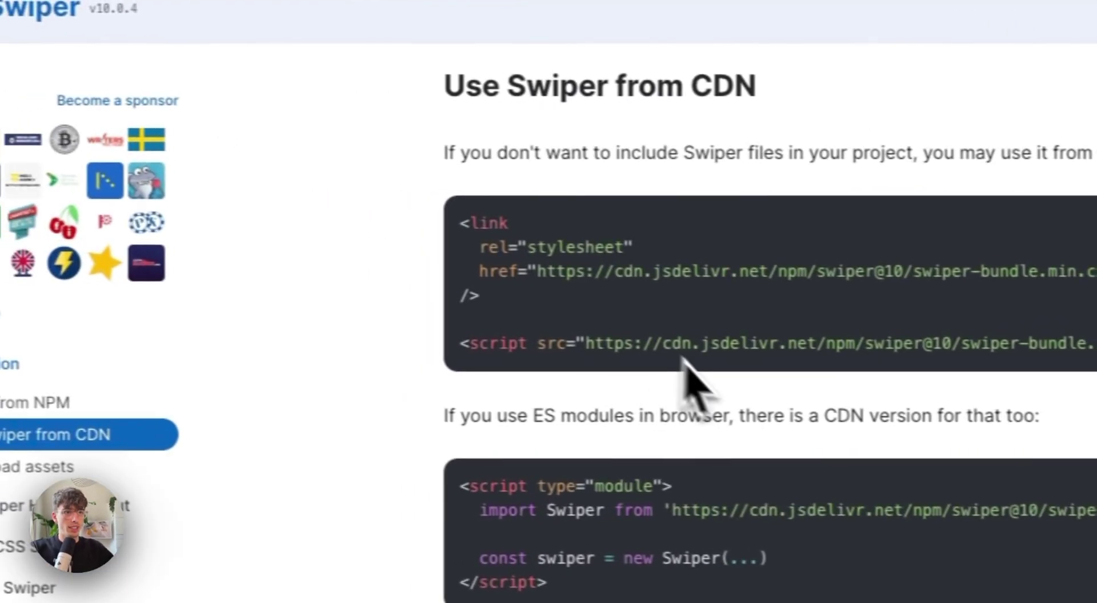
left_click_drag(480, 296, 460, 223)
key("ctrl+c")
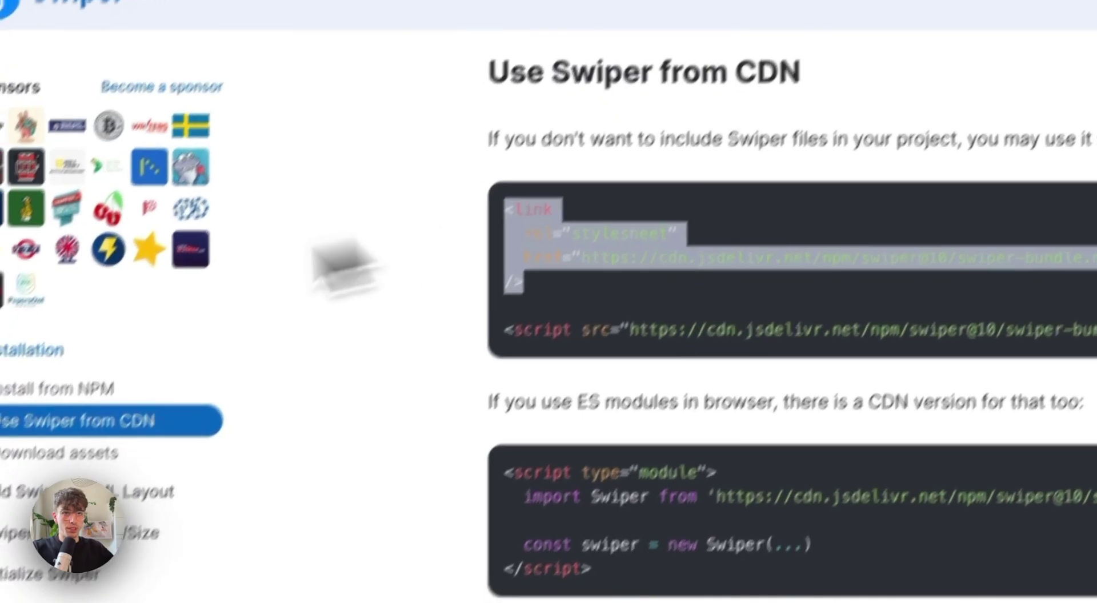
- Paste the Swiper stylesheet link into the site-wide head code via Finsweet Candies' custom code editor
mouse_move(0, 442)
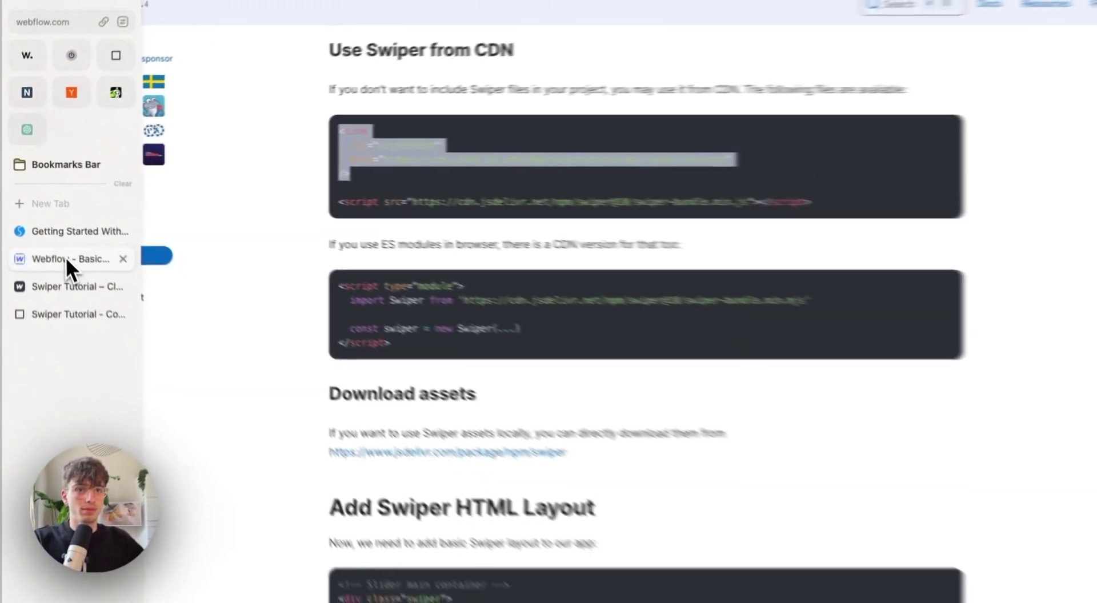
left_click(97, 350)
left_click(16, 269)
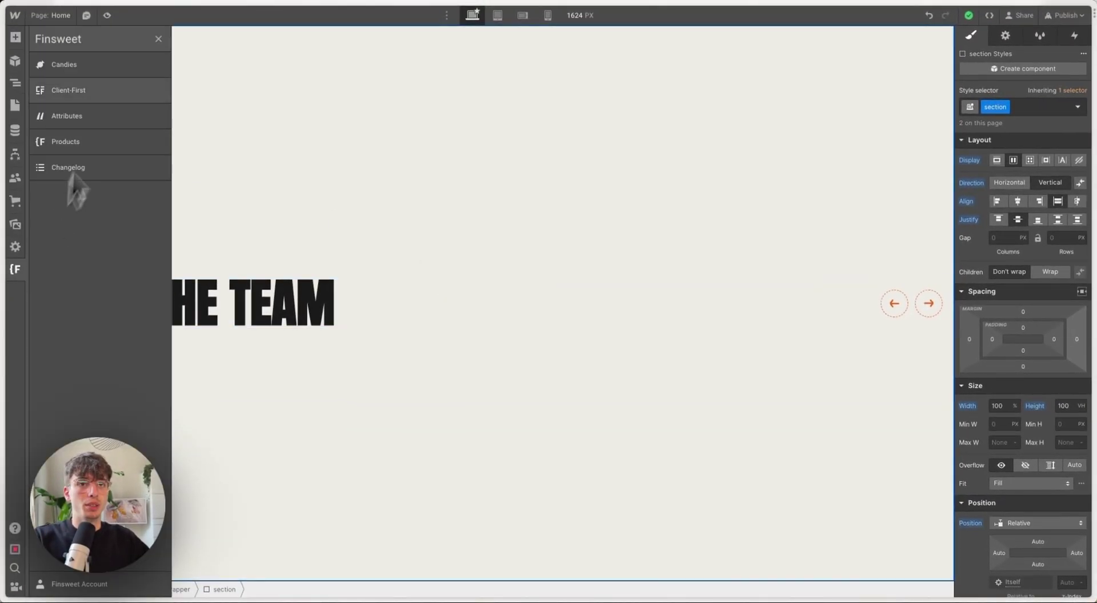
left_click(114, 70)
left_click(229, 189)
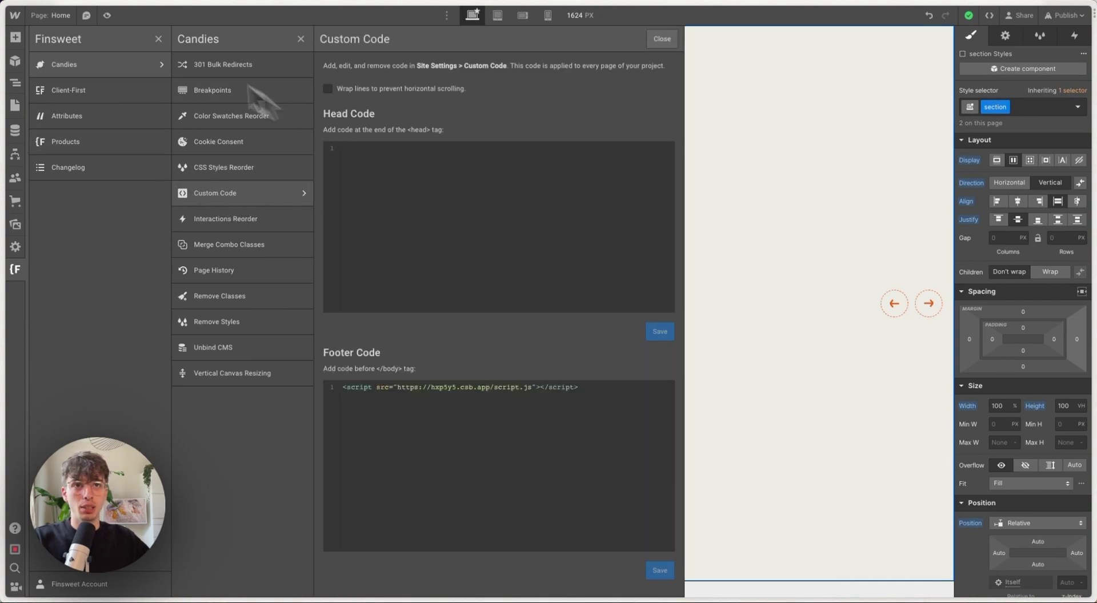
left_click(410, 184)
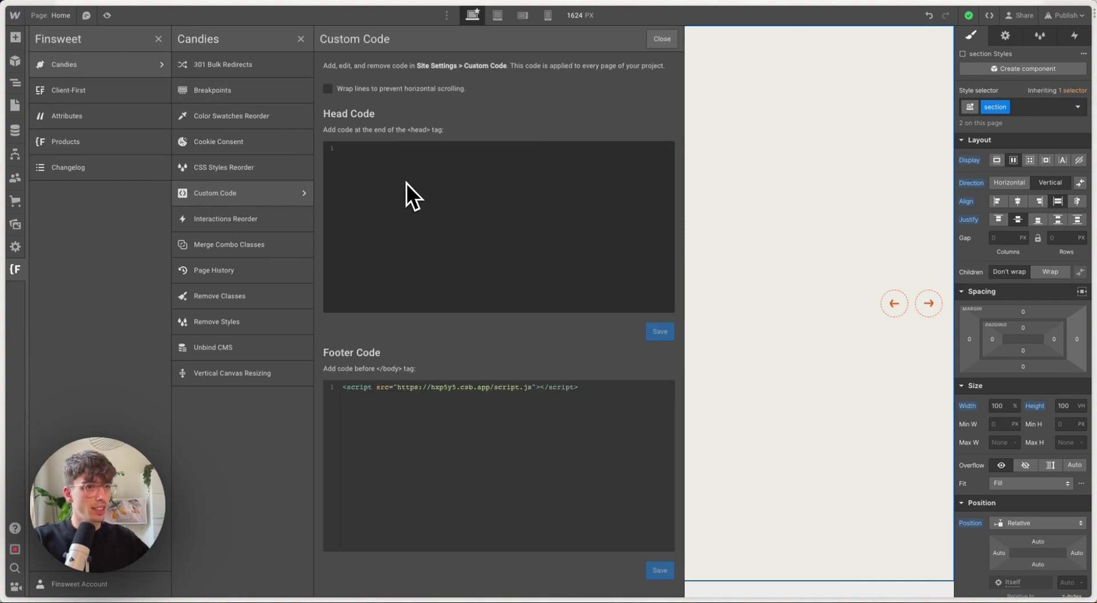
key("ctrl+v")
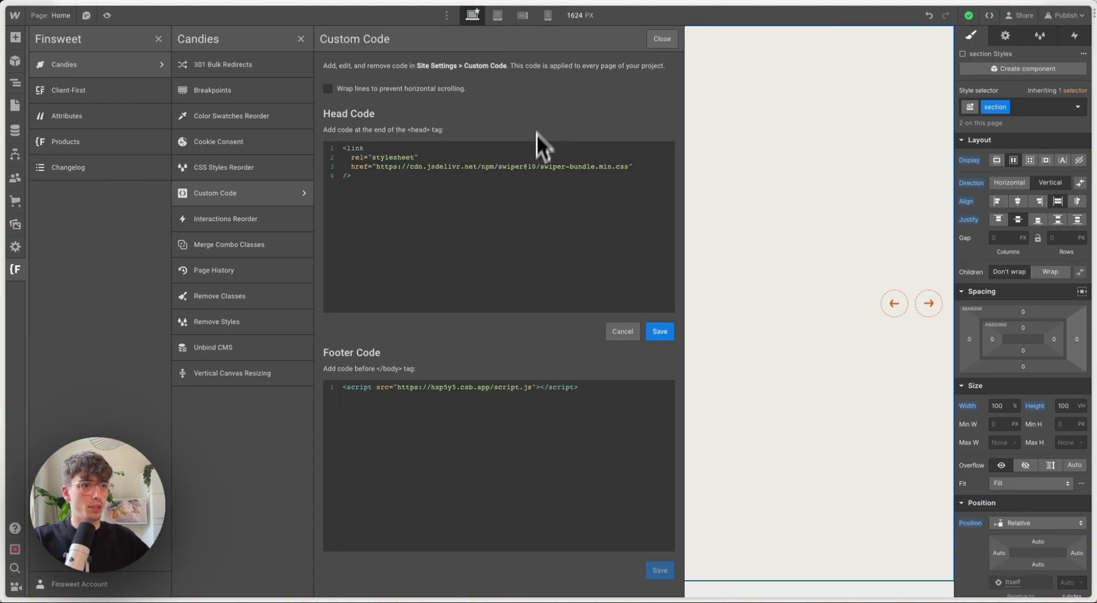
- Copy the swiper-bundle.min.js script line and paste it at the top of the footer code
mouse_move(32, 128)
left_click(52, 217)
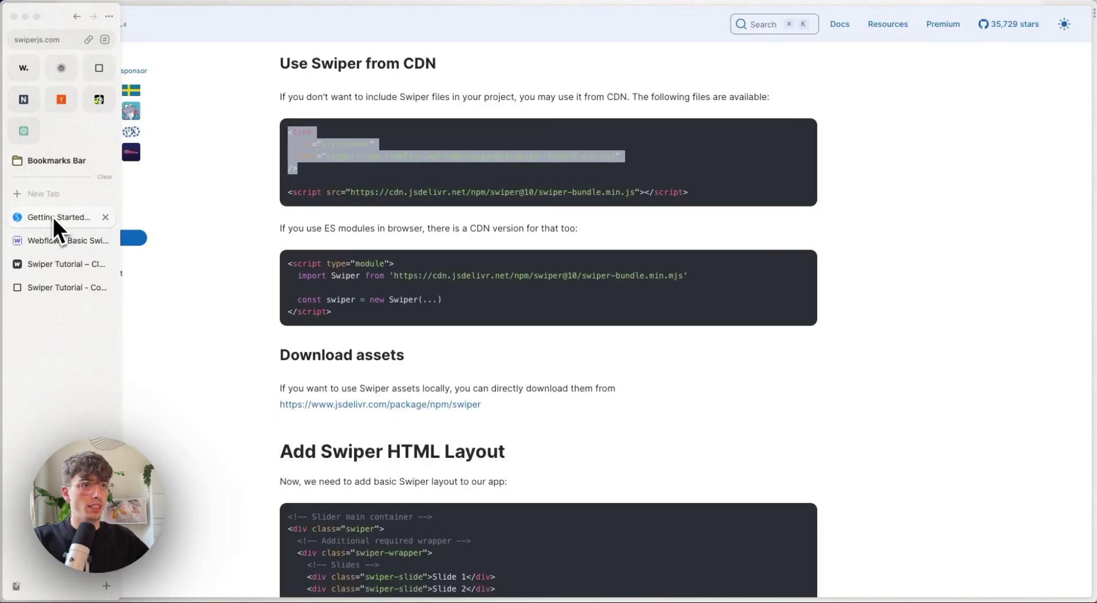
left_click_drag(446, 192, 311, 193)
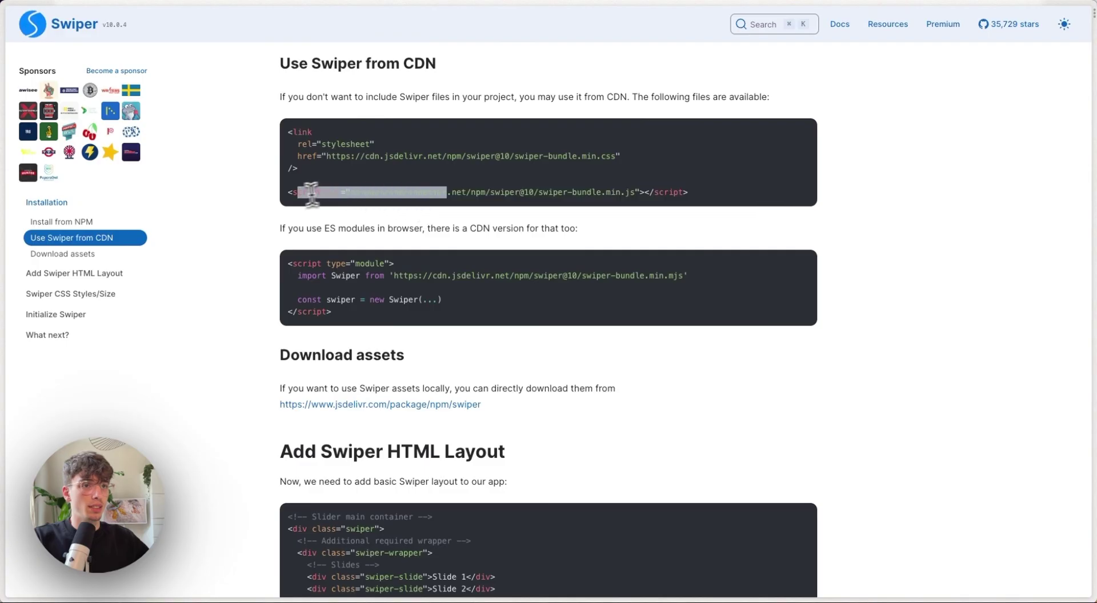
triple_click(288, 195)
key("ctrl+c")
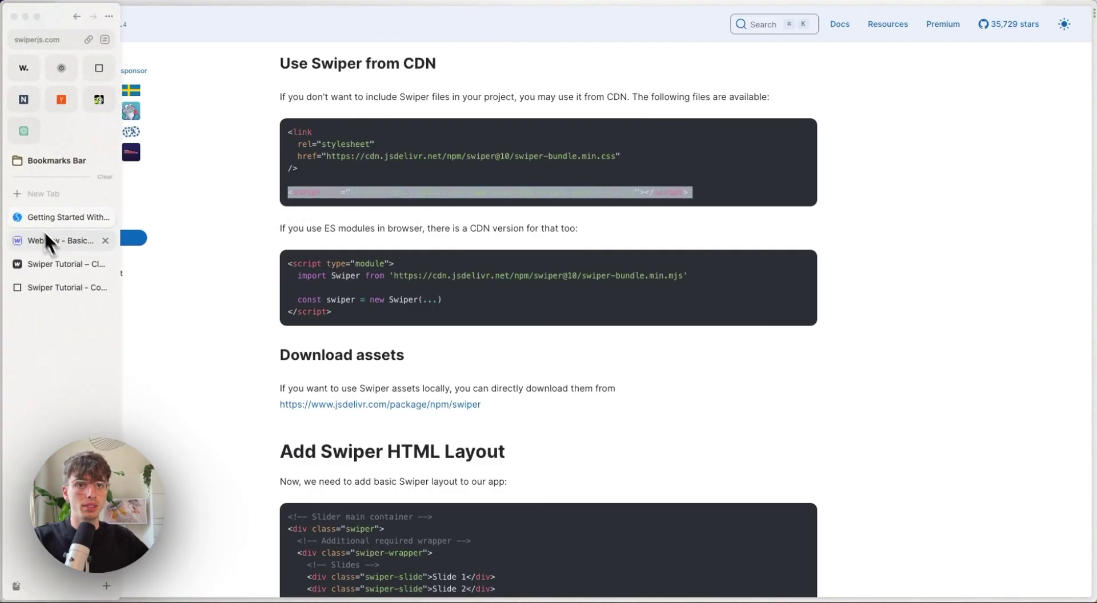
left_click(44, 237)
left_click(389, 405)
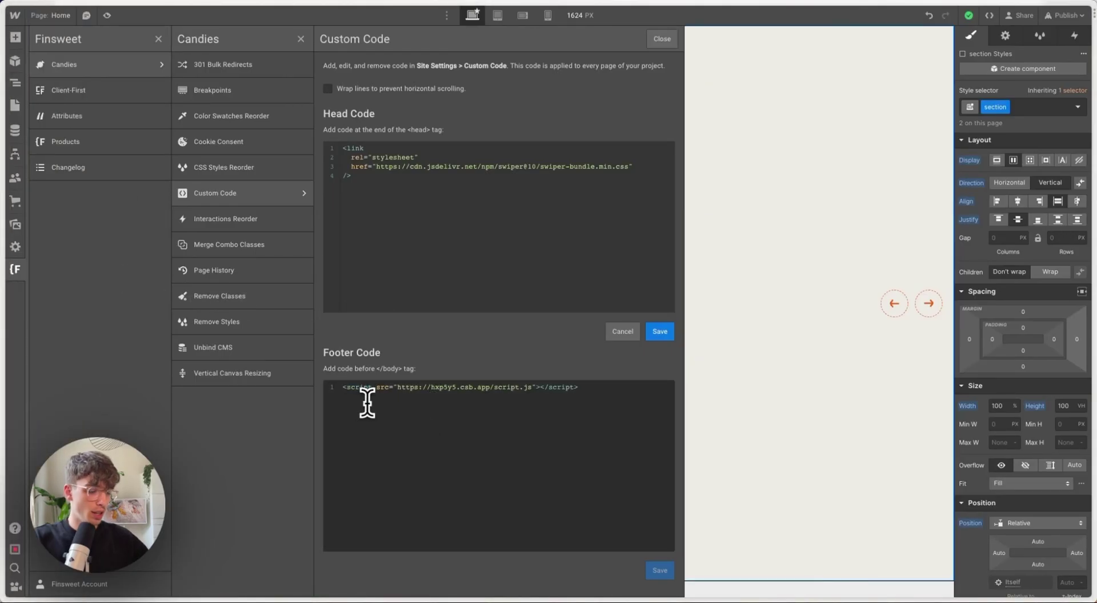
key("Return")
left_click(349, 389)
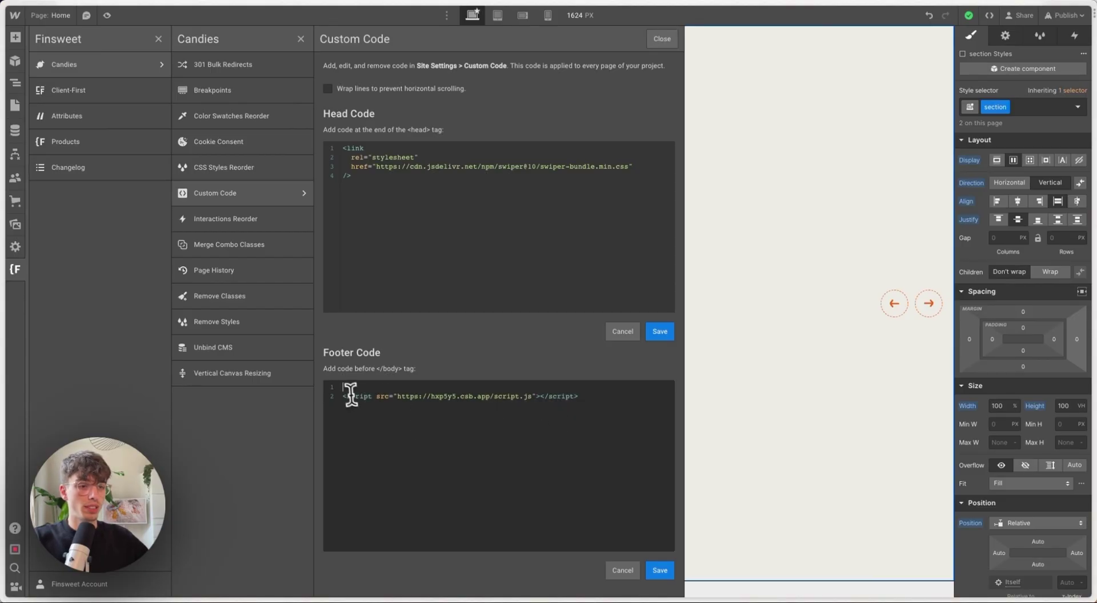
key("ctrl+v")
key("BackSpace")
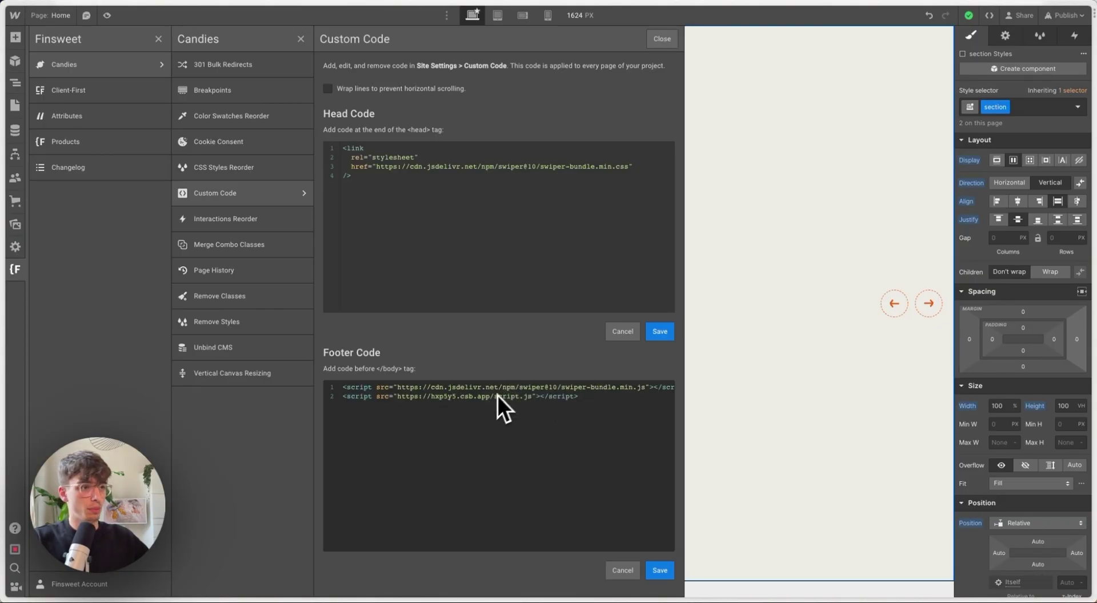
- Save the footer code and close the custom code and add-on panels
left_click(660, 570)
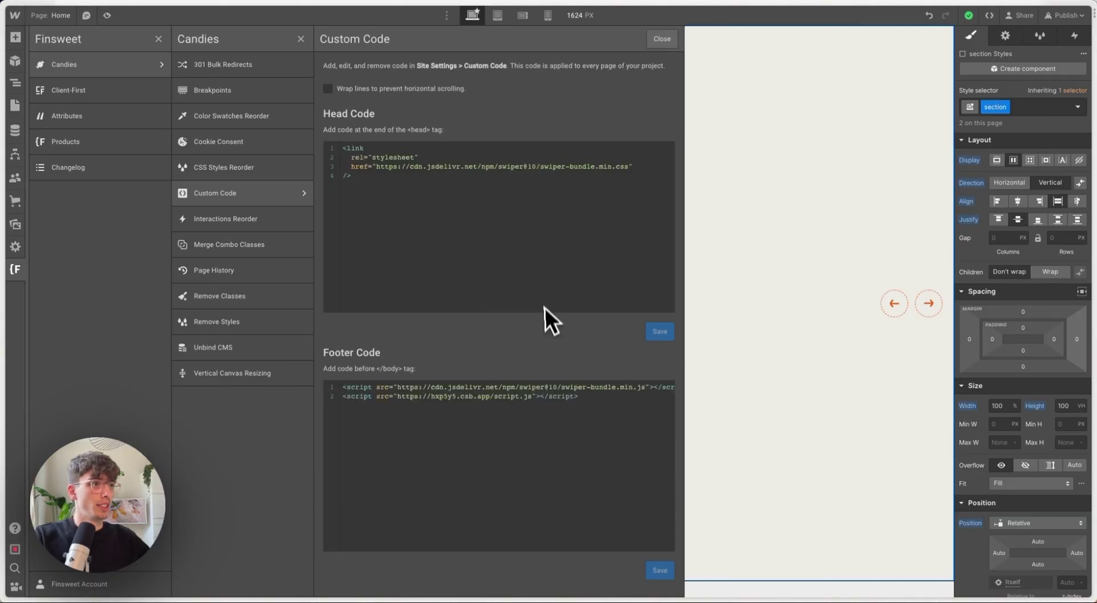
left_click(661, 38)
left_click(526, 225)
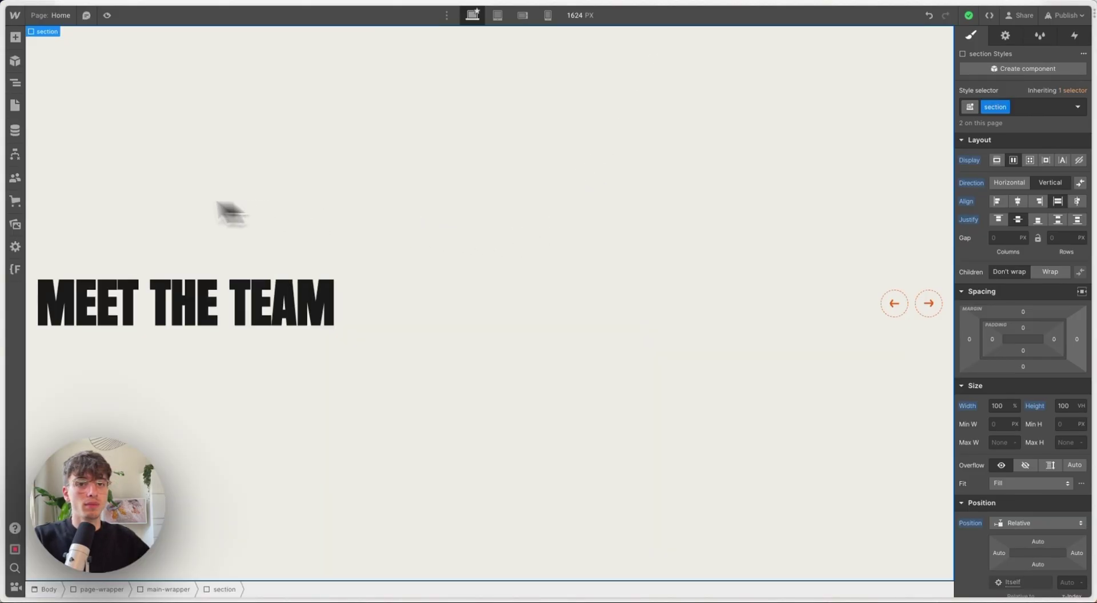
- Scroll to 'Add Swiper HTML Layout' and select the swiper, swiper-wrapper and swiper-slide class names
left_click(19, 219)
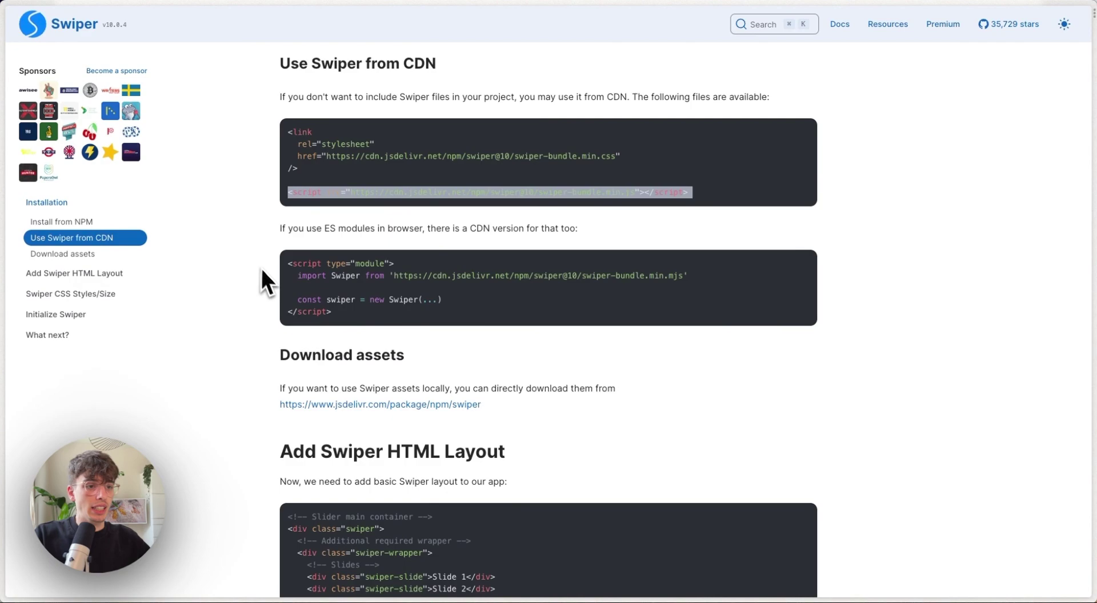
scroll(261, 271, "down", 3)
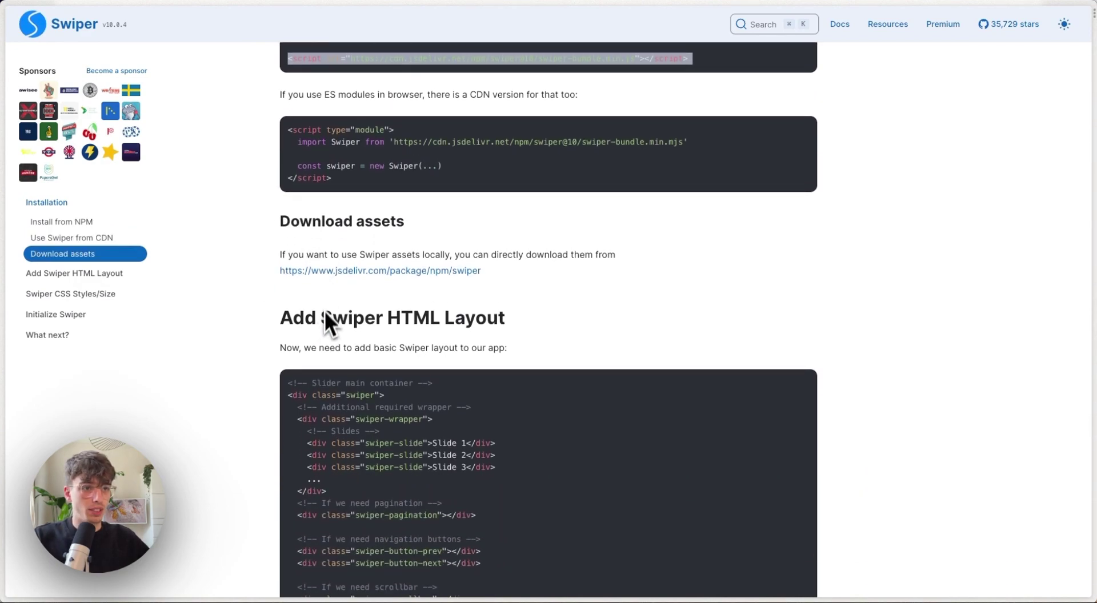
scroll(324, 311, "down", 4)
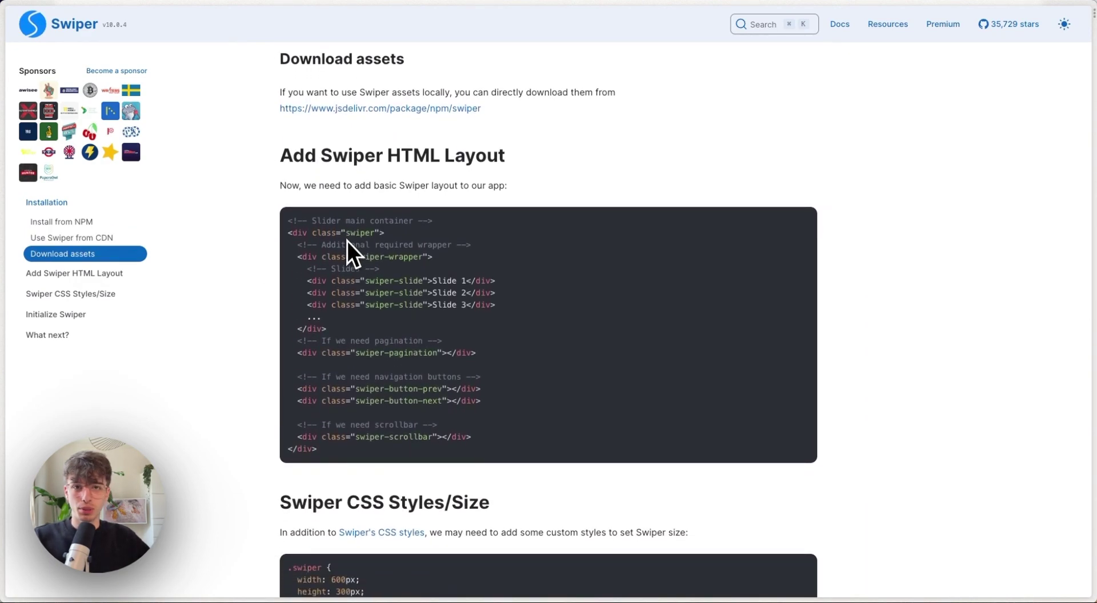
scroll(349, 242, "down", 1)
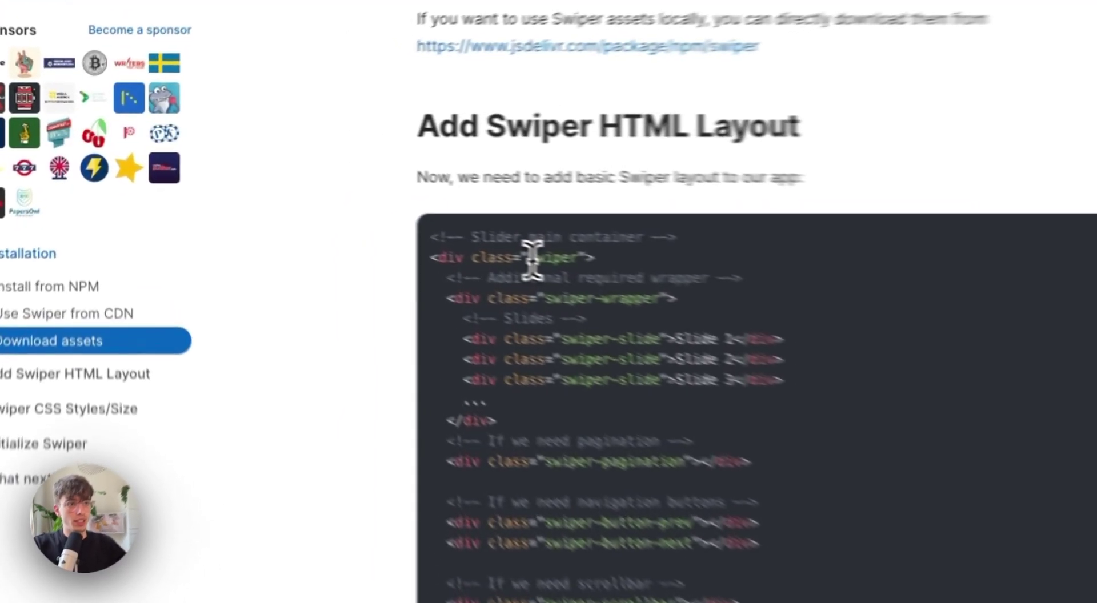
double_click(351, 205)
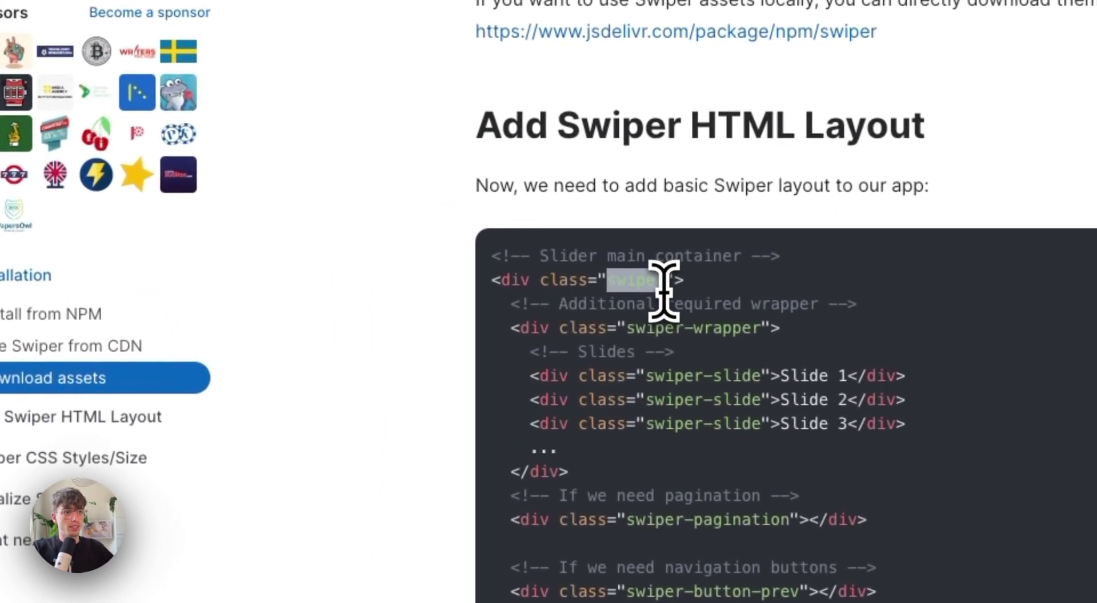
left_click_drag(629, 329, 762, 343)
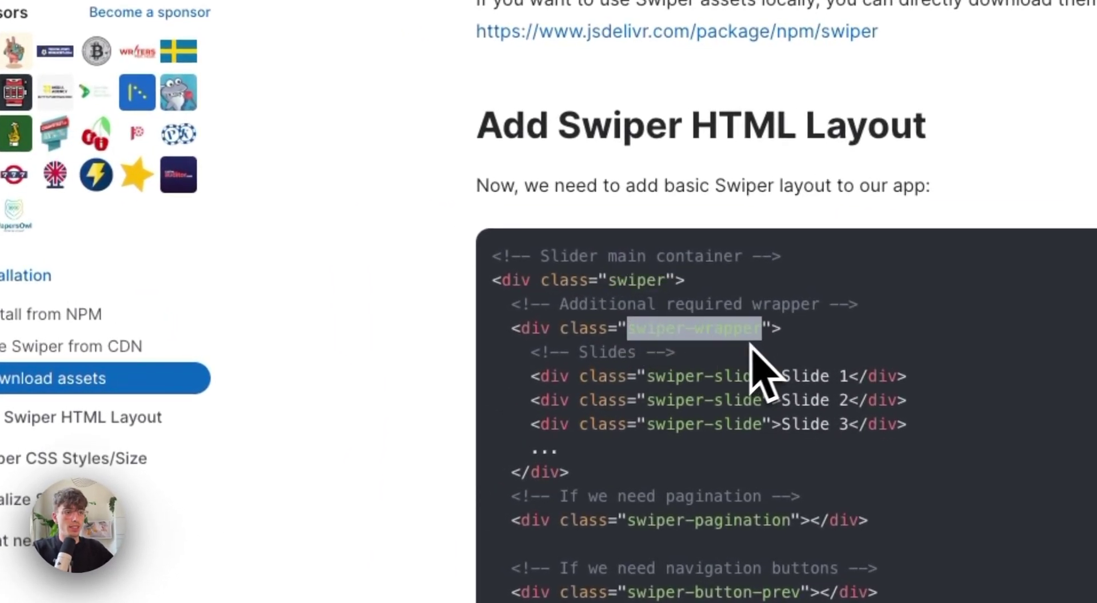
left_click_drag(647, 377, 762, 378)
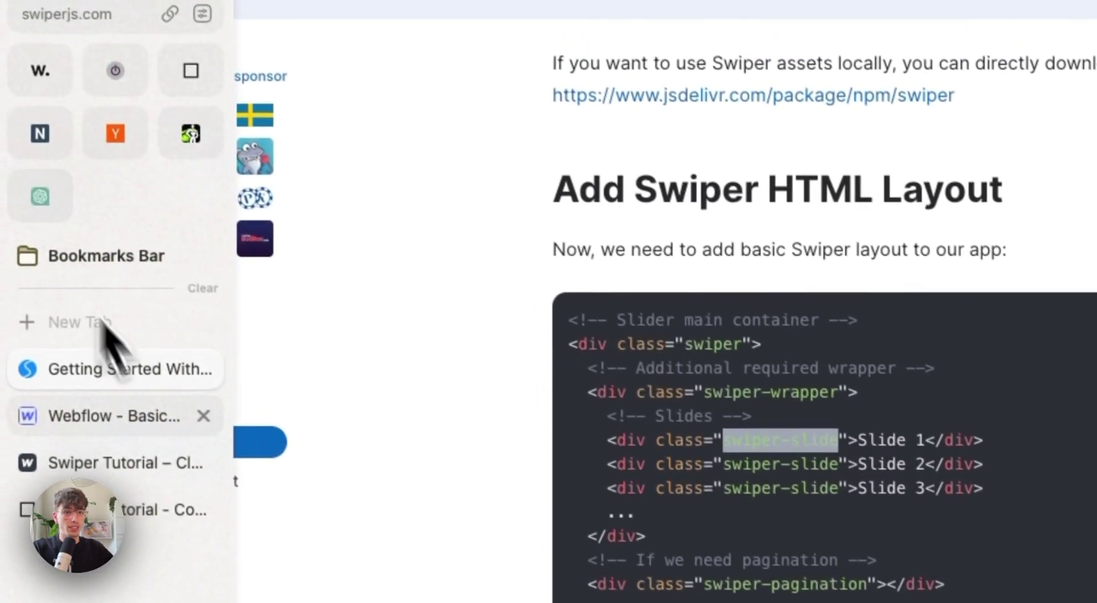
- Insert a Collection List into the MEET THE TEAM section using the 'col' quick search
left_click(134, 429)
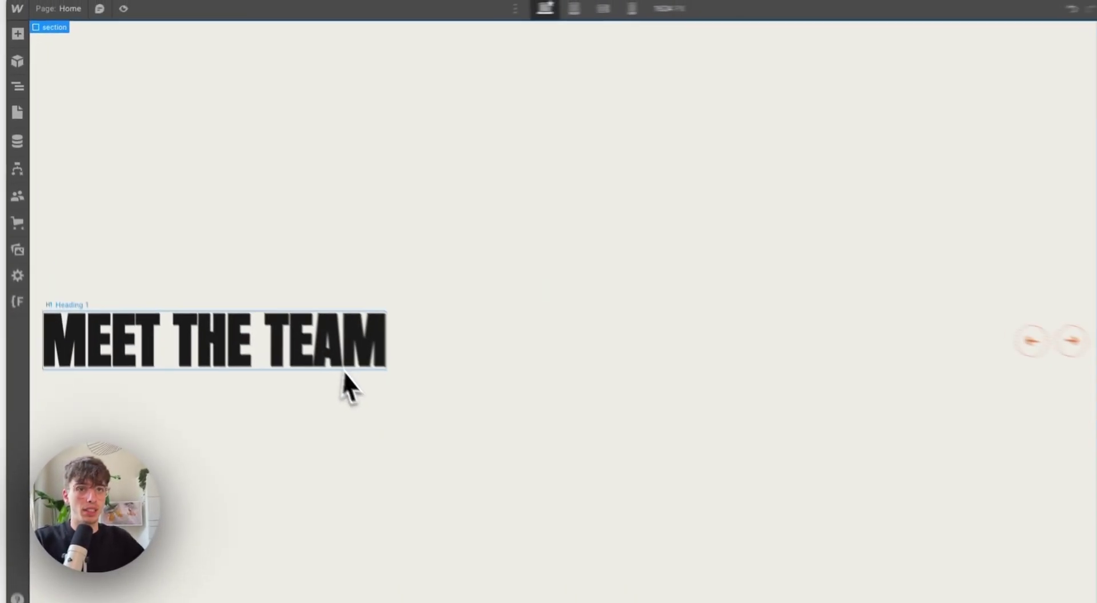
key("z")
left_click(52, 114)
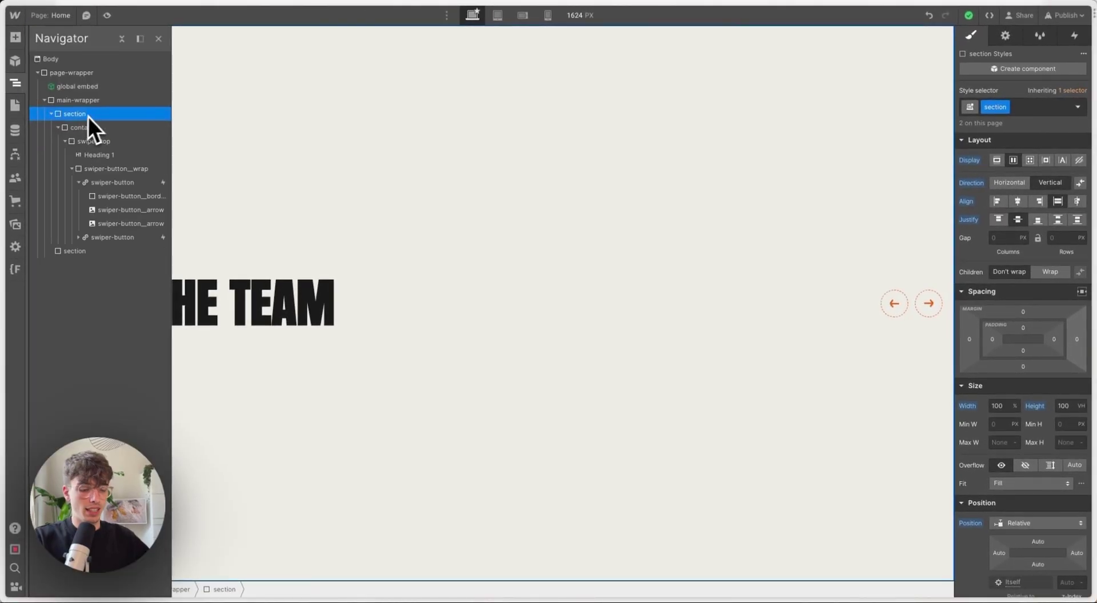
key("ctrl+e")
type("col")
key("Return")
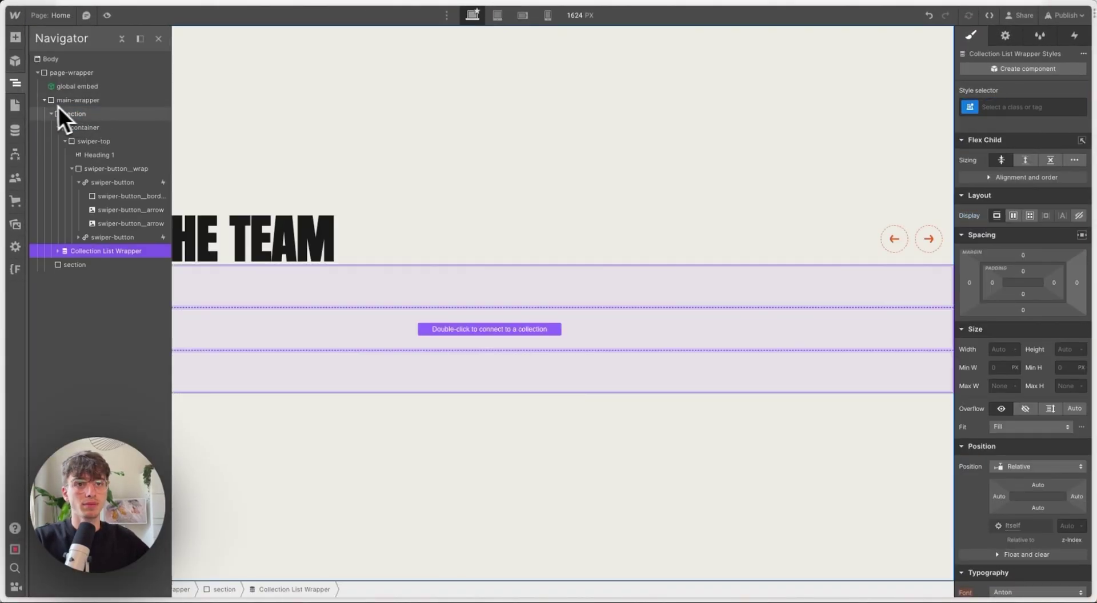
left_click(52, 116)
- Expand the Collection List Wrapper in the Navigator and select its Collection List and Collection Item
left_click(51, 115)
left_click(57, 127)
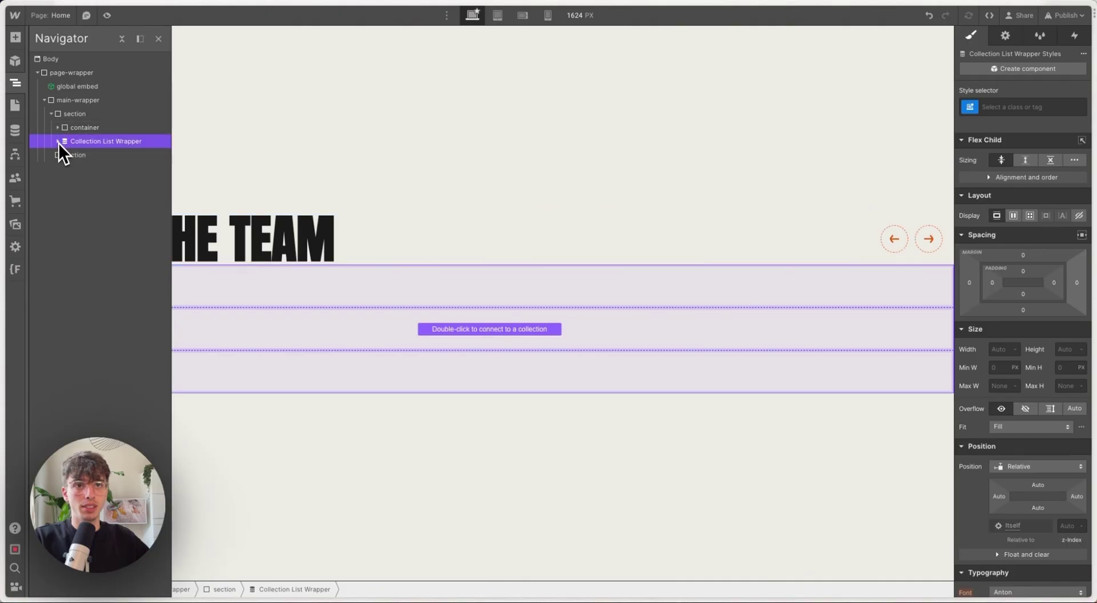
left_click(58, 142)
left_click(64, 156)
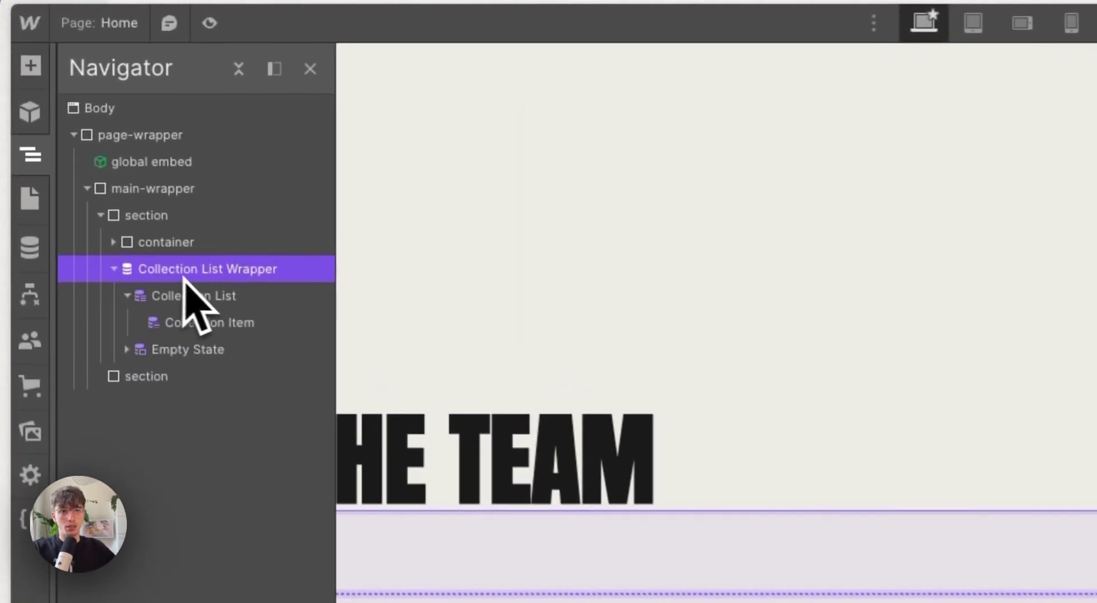
left_click(206, 302)
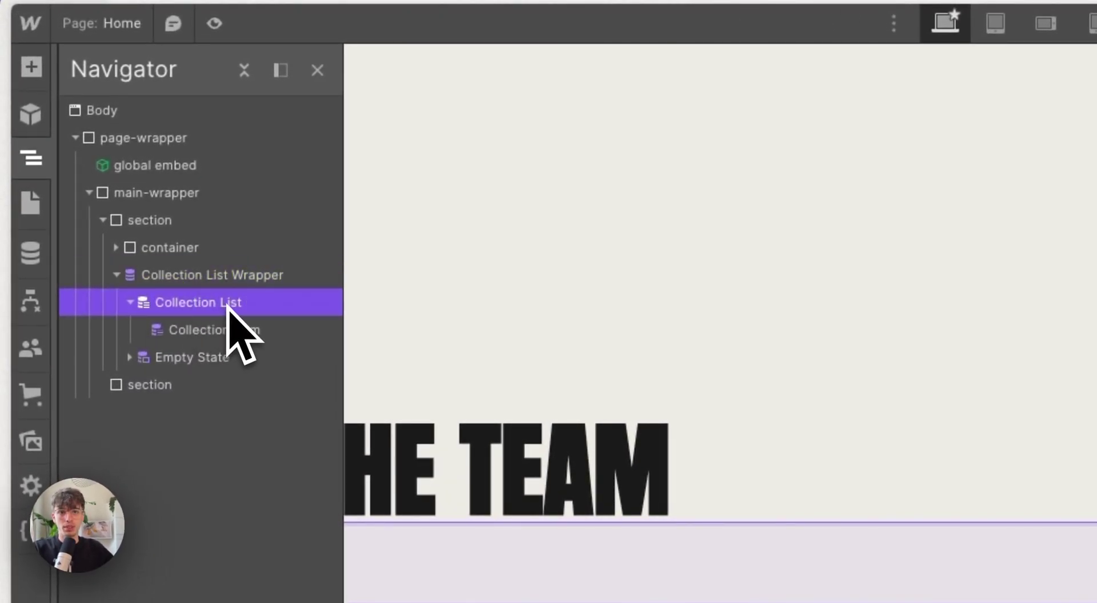
left_click(217, 332)
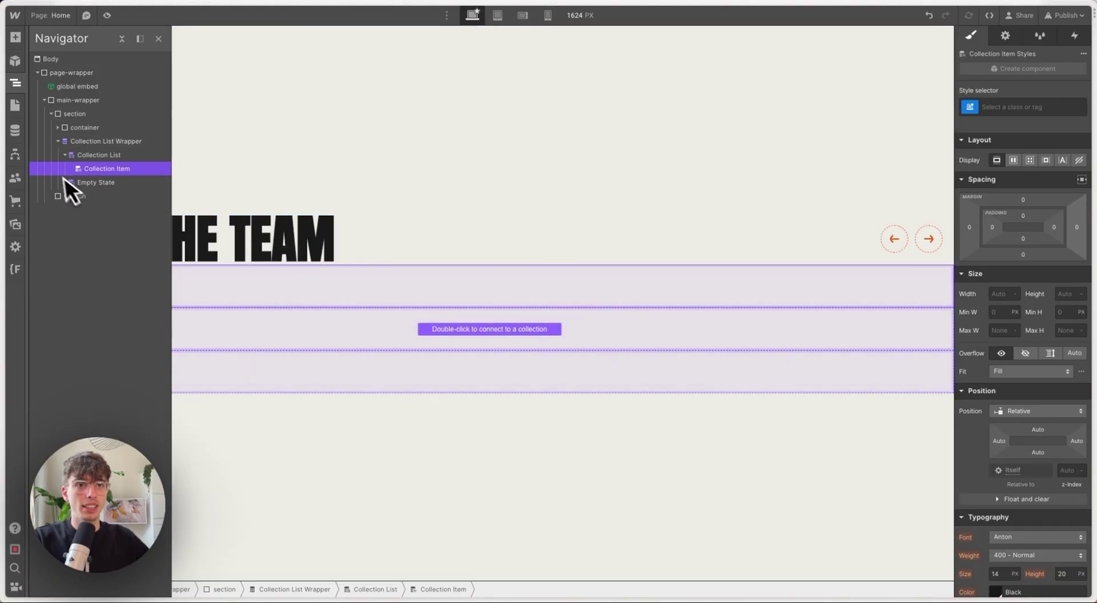
- Give the Collection List Wrapper the class swiper and the Collection List the class swiper-wrapper
left_click(96, 145)
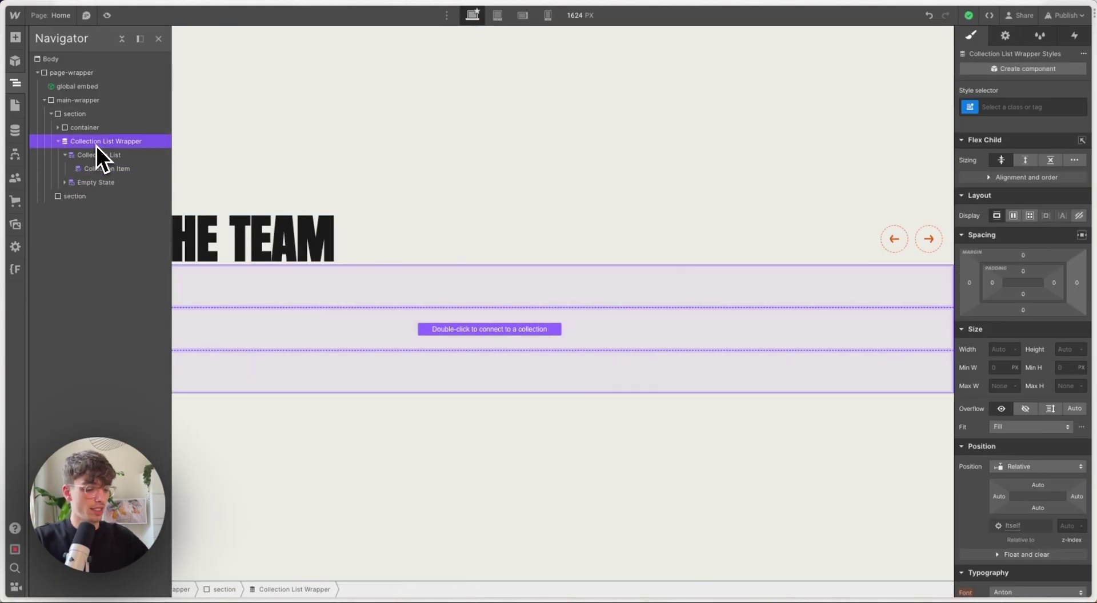
key("super+Return")
type("swiper")
key("Return")
key("Down")
key("super+Return")
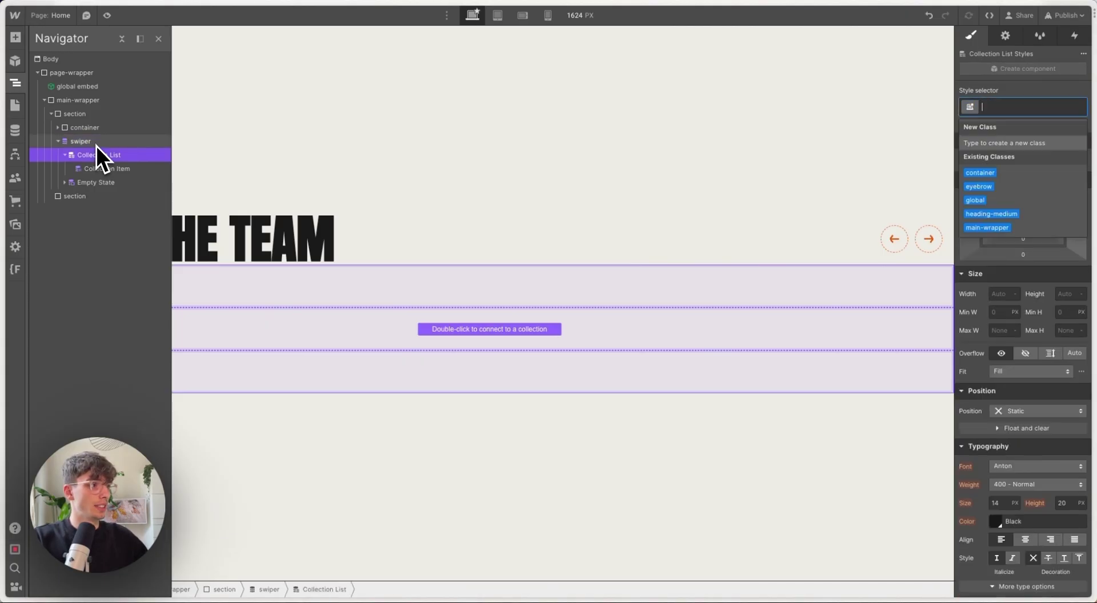
type("swiper-wrapper")
key("Return")
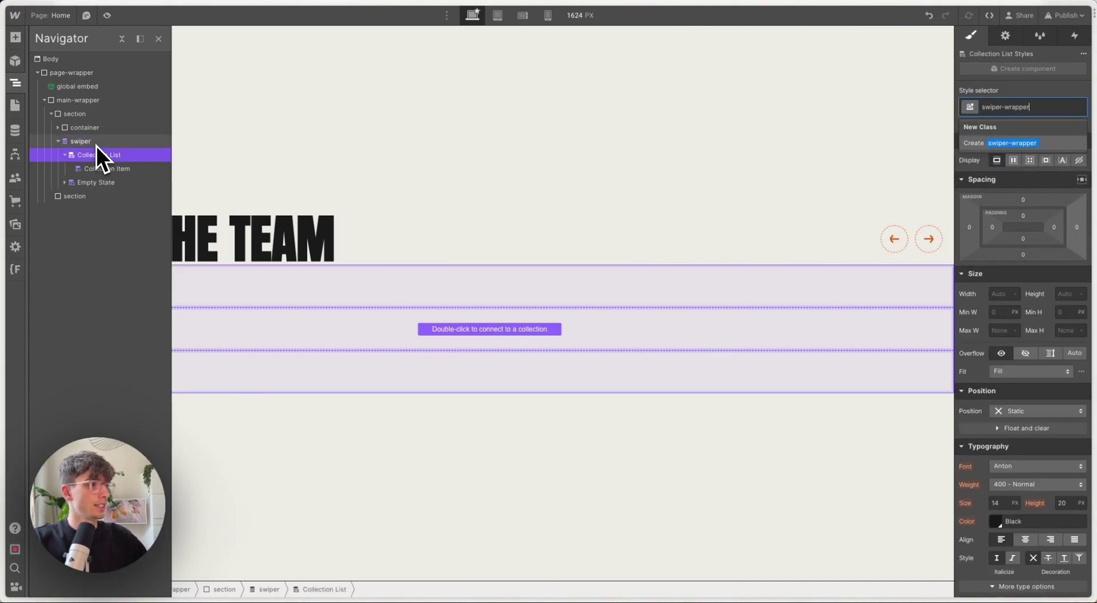
- Give the Collection Item the class swiper-slide, then reselect the swiper element
key("Down")
key("super+Return")
type("swiper=s;")
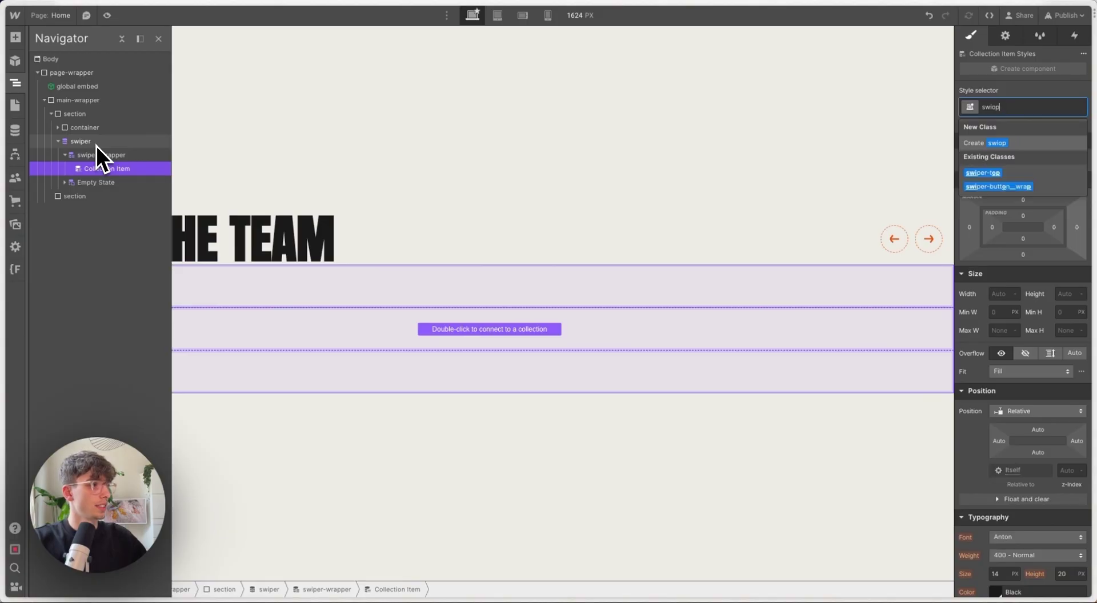
key("BackSpace")
key("BackSpace")
key("BackSpace")
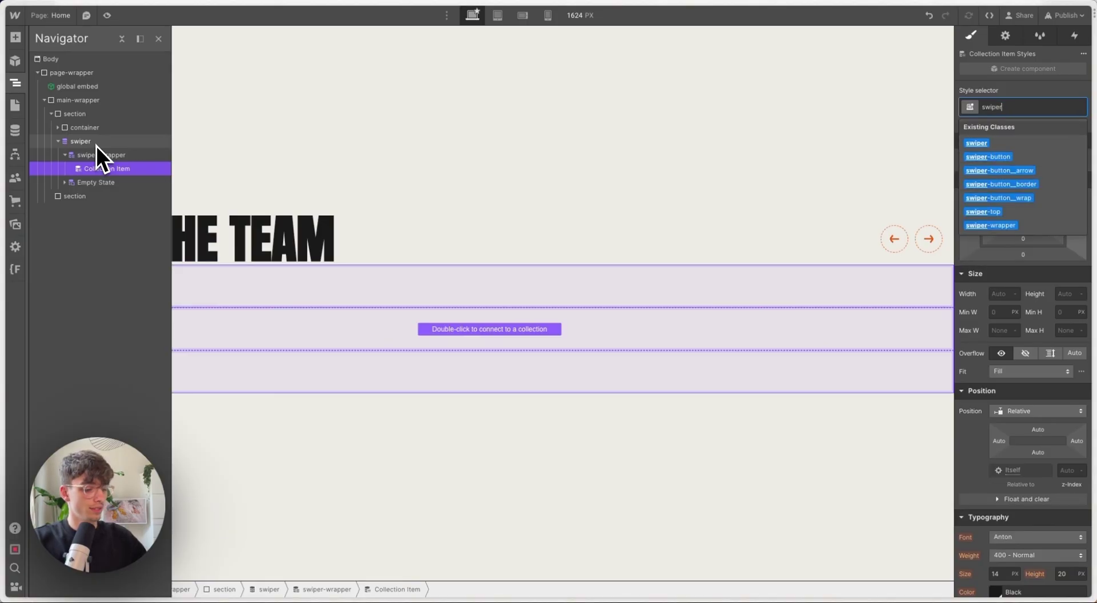
type("-slide")
key("Return")
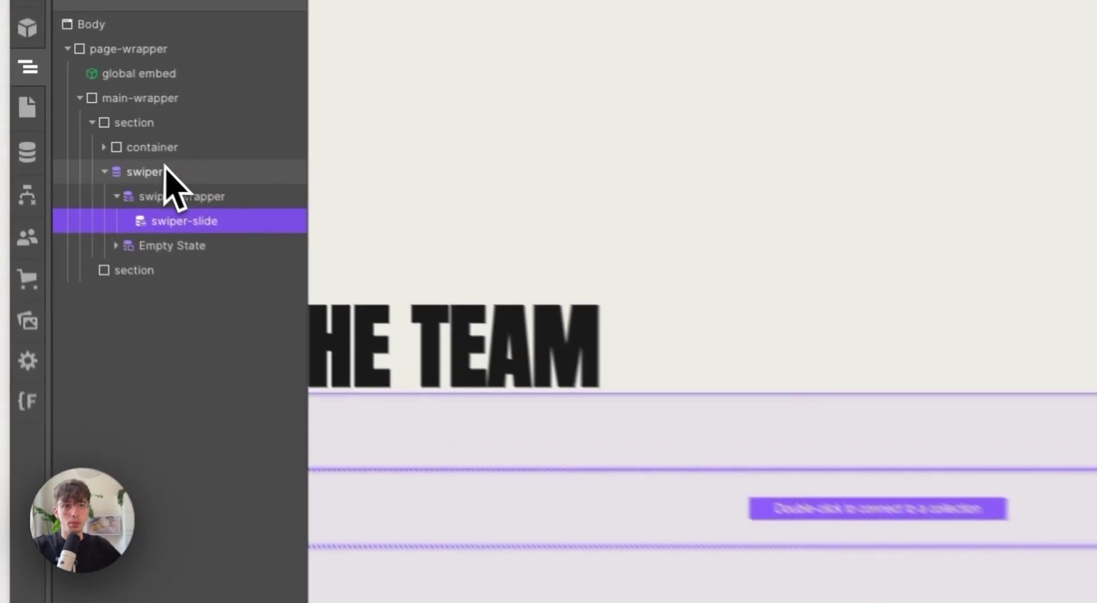
left_click(91, 141)
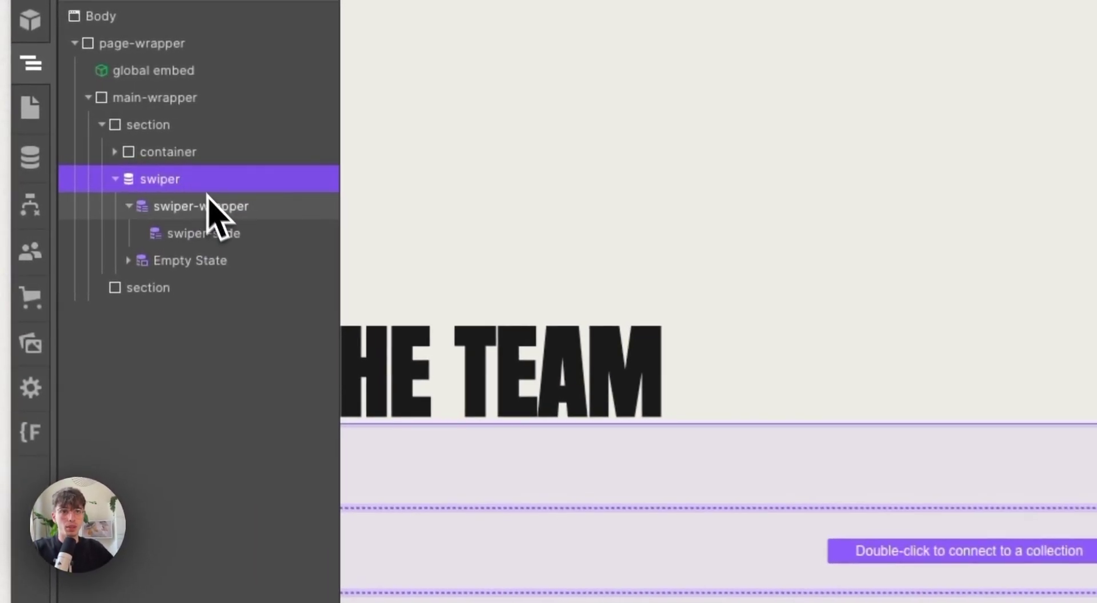
left_click(210, 206)
left_click(235, 234)
left_click(182, 179)
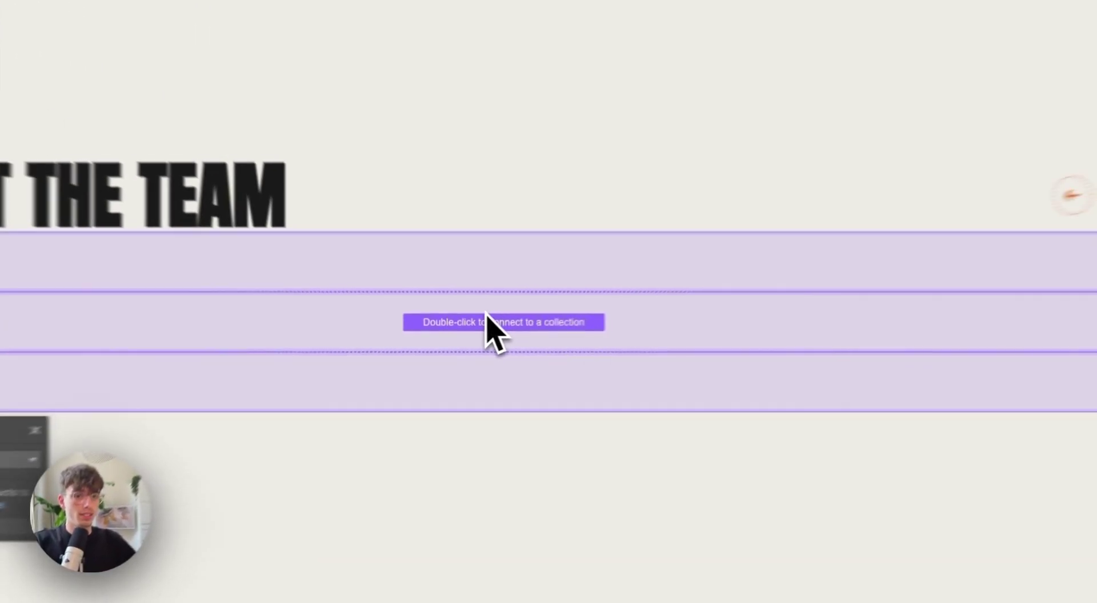
- Set the swiper collection list's source to the Team members collection
double_click(960, 555)
left_click(142, 429)
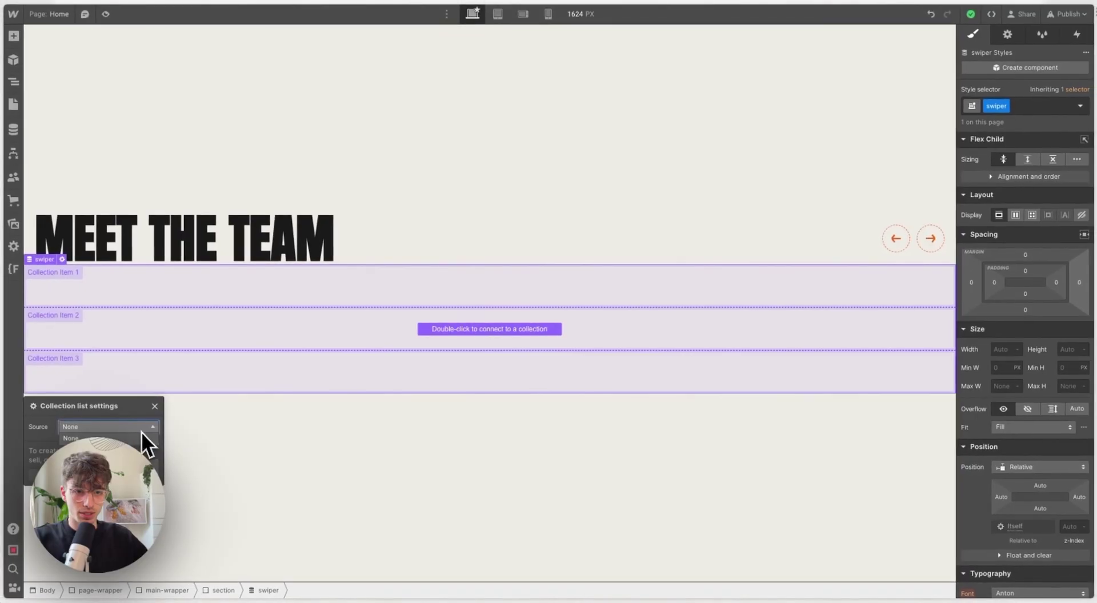
left_click(152, 447)
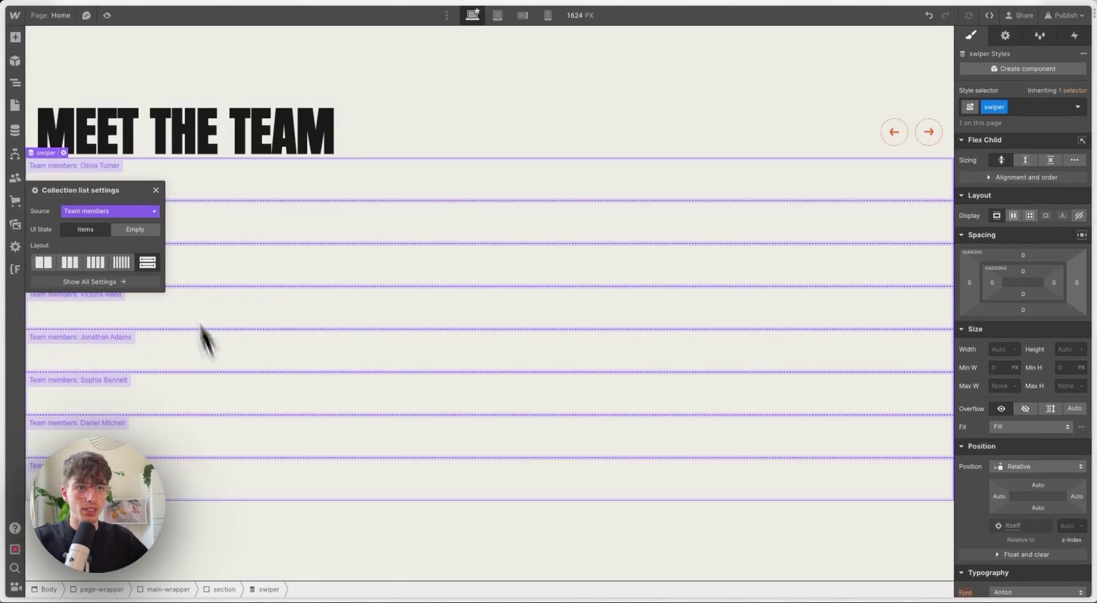
left_click(155, 190)
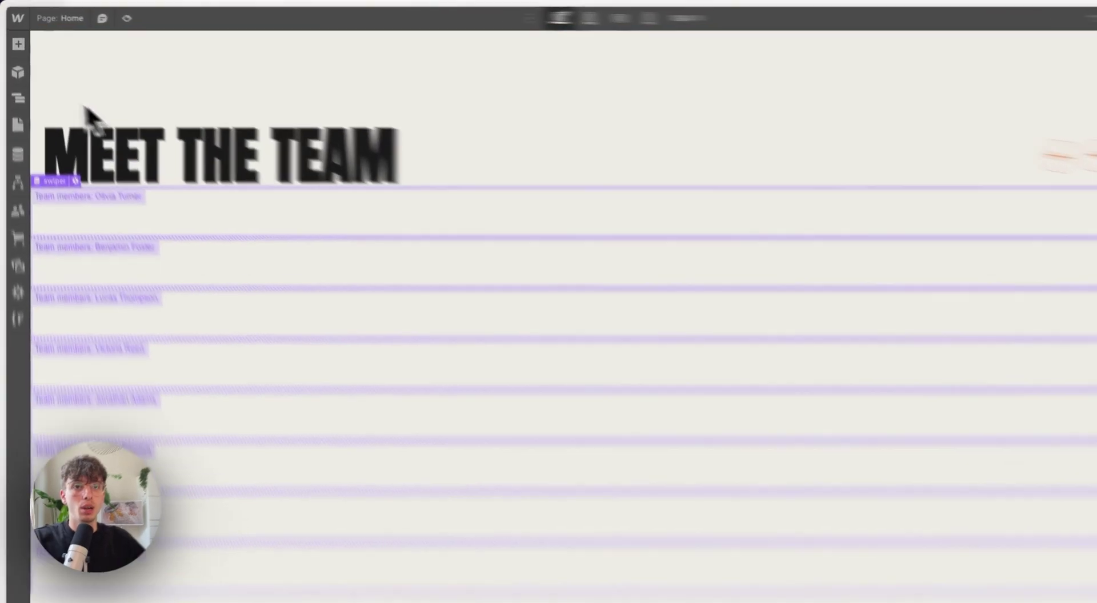
- Open the Navigator to show swiper, swiper-wrapper and swiper-slide inside the section
left_click(15, 82)
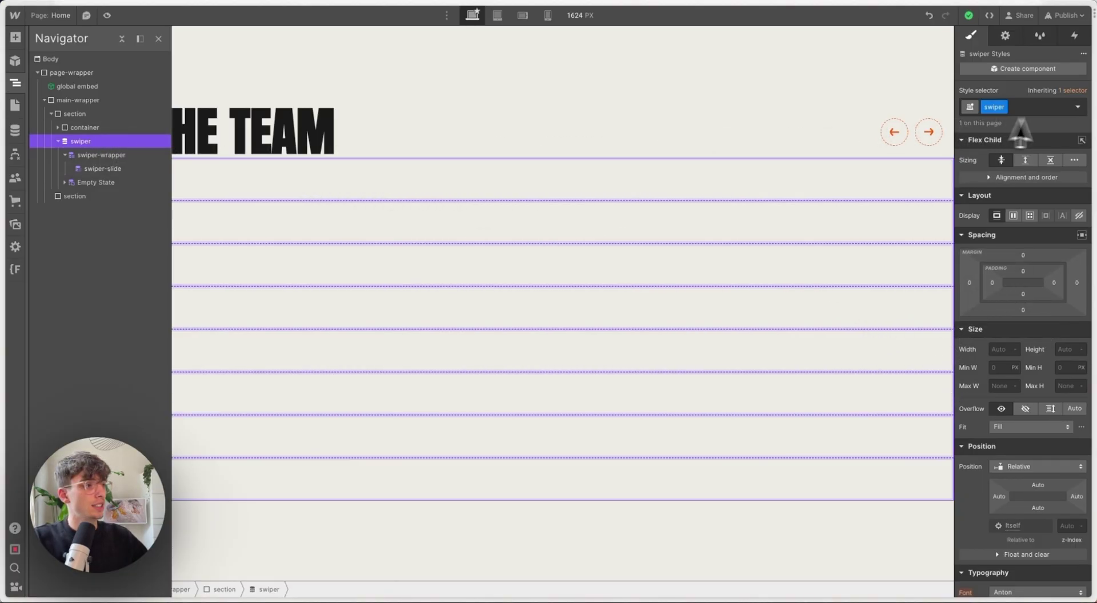
- Give swiper an is-tea combo class with 100% width and hidden overflow
left_click(1023, 108)
type(".is-")
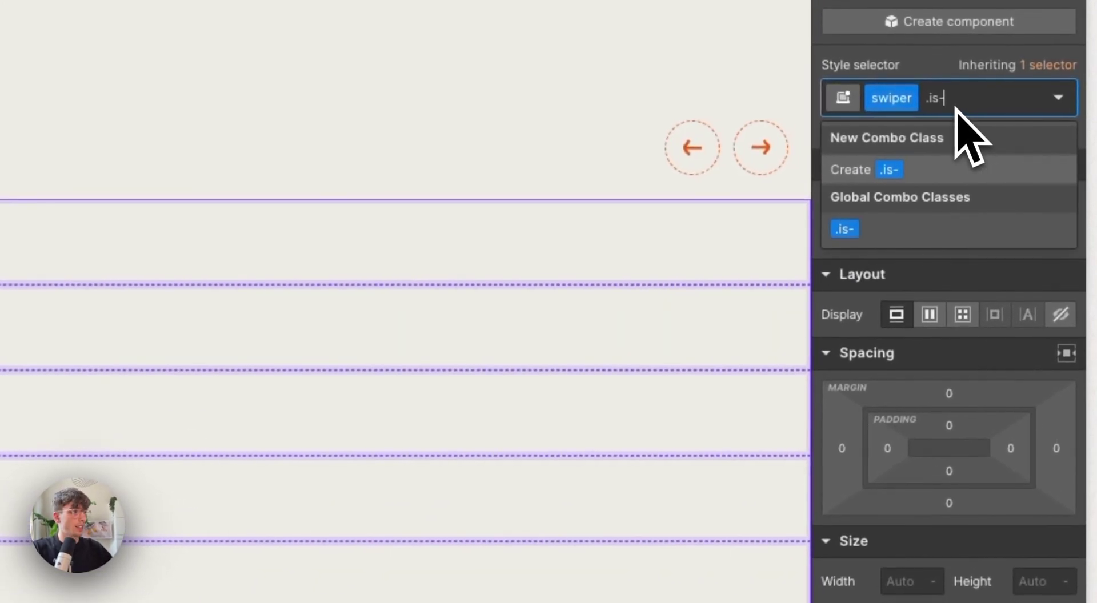
type("tema")
key("BackSpace")
key("BackSpace")
key("BackSpace")
key("BackSpace")
key("BackSpace")
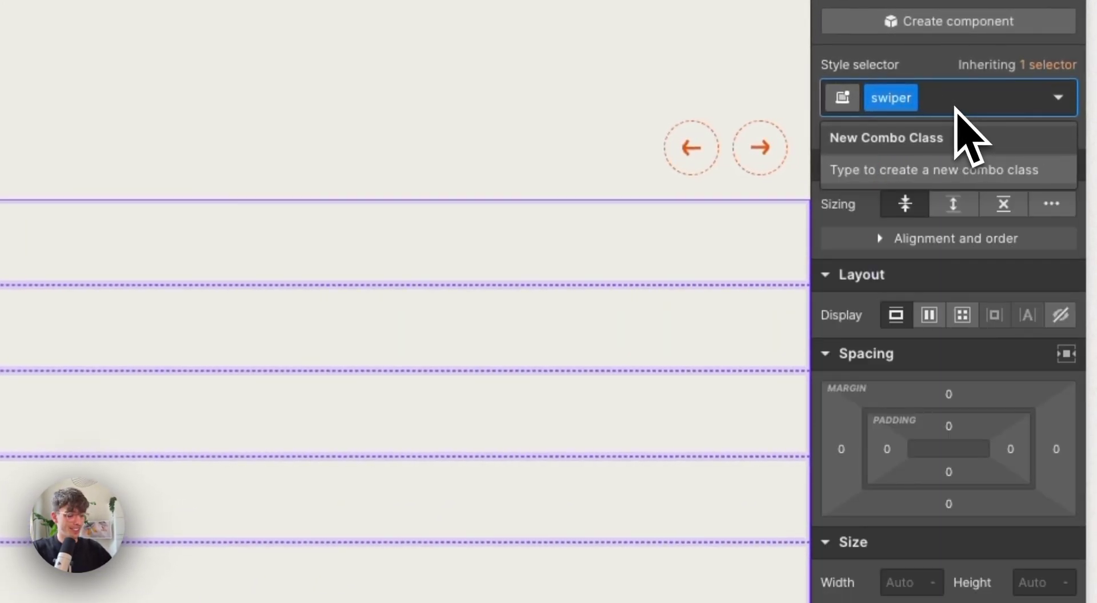
type("is-tea")
key("Return")
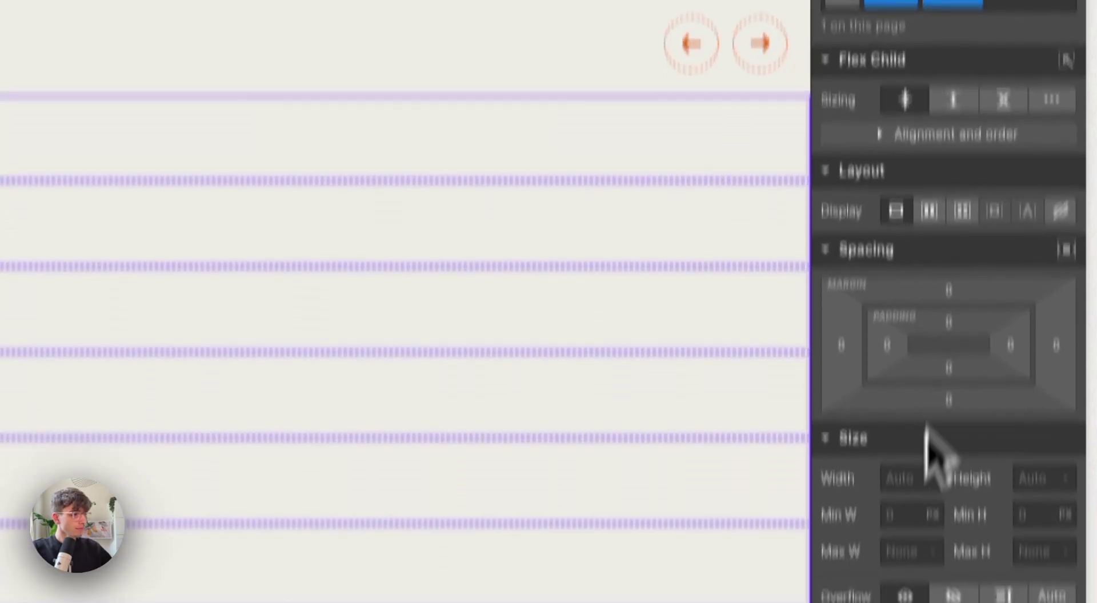
left_click(894, 582)
type("100%")
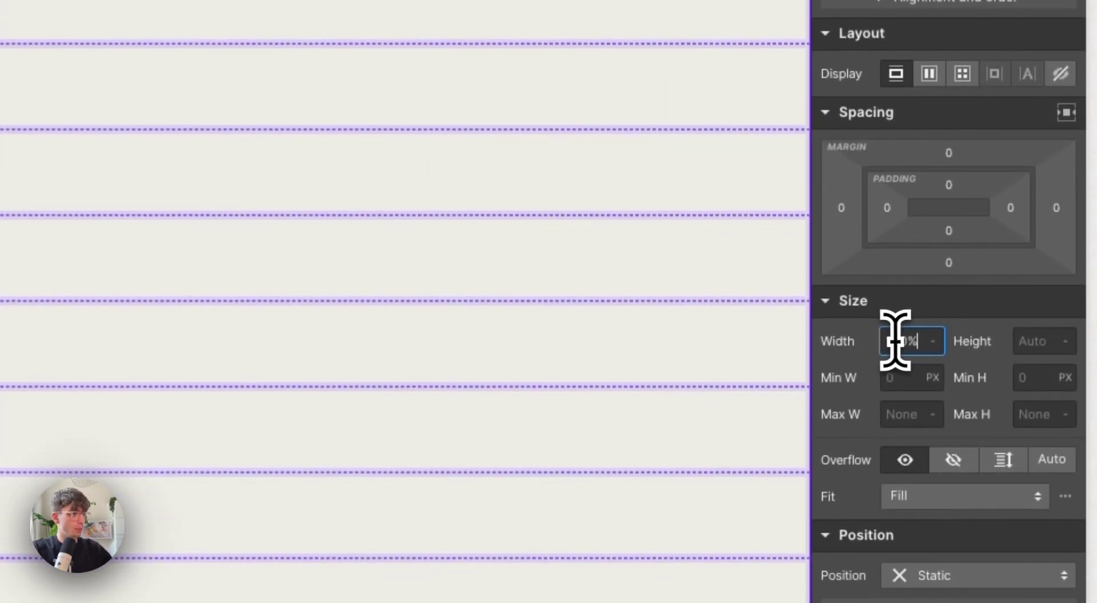
left_click(965, 459)
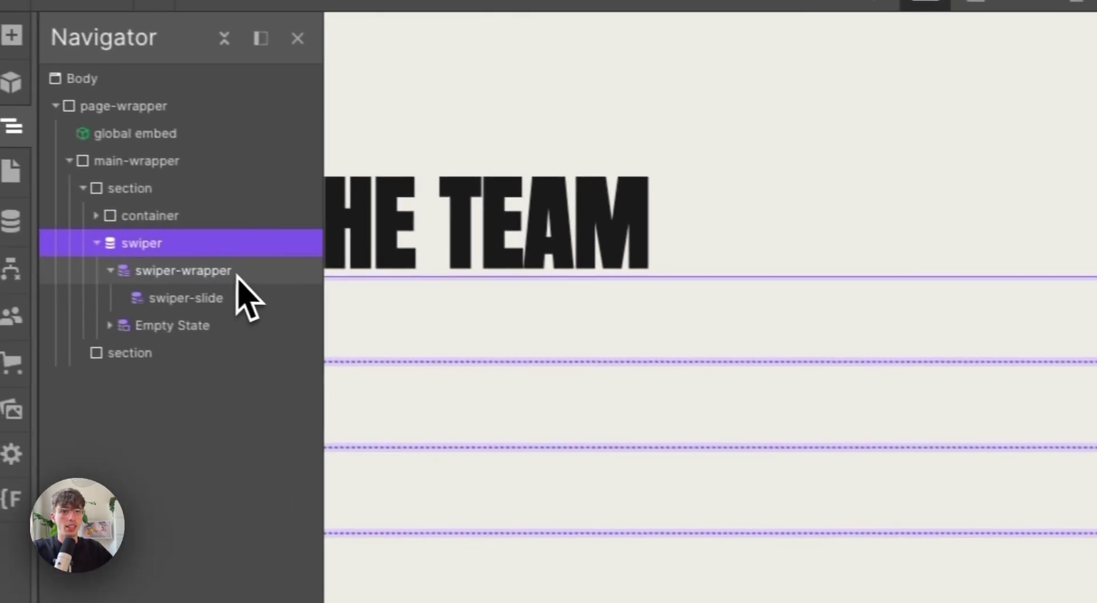
- Give swiper-wrapper an is-team combo class, 100% width and a horizontal flex row layout
left_click(237, 275)
left_click(1065, 94)
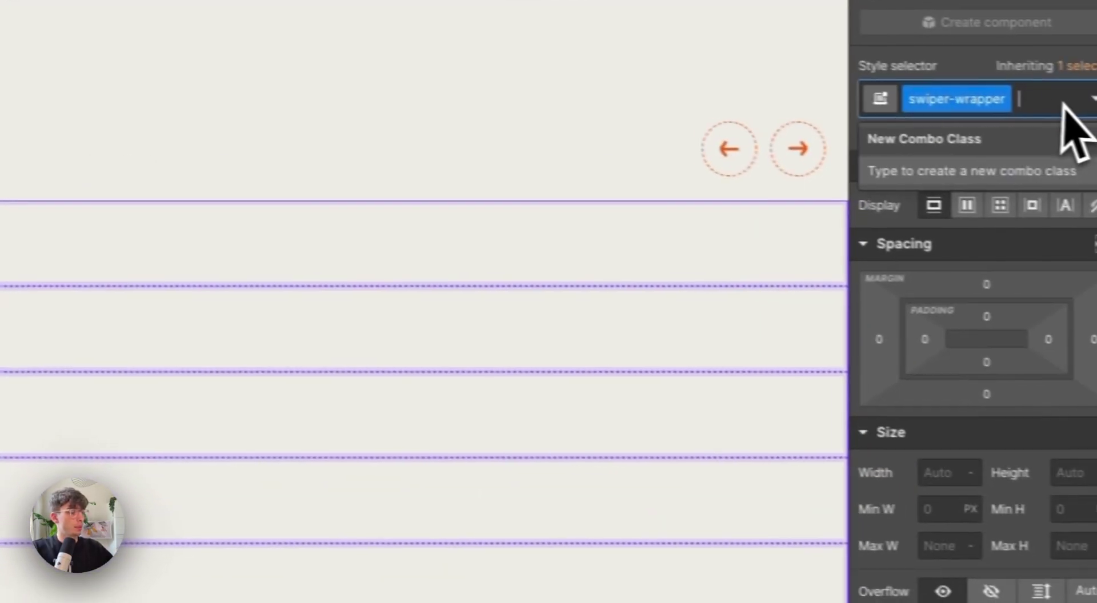
type("is-team")
key("Return")
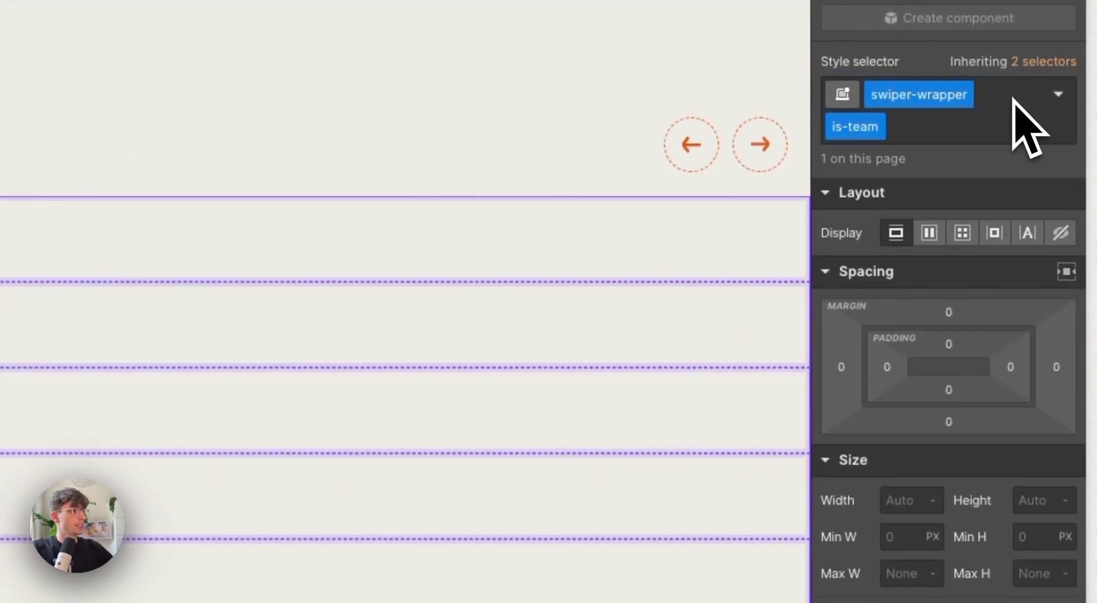
left_click(895, 469)
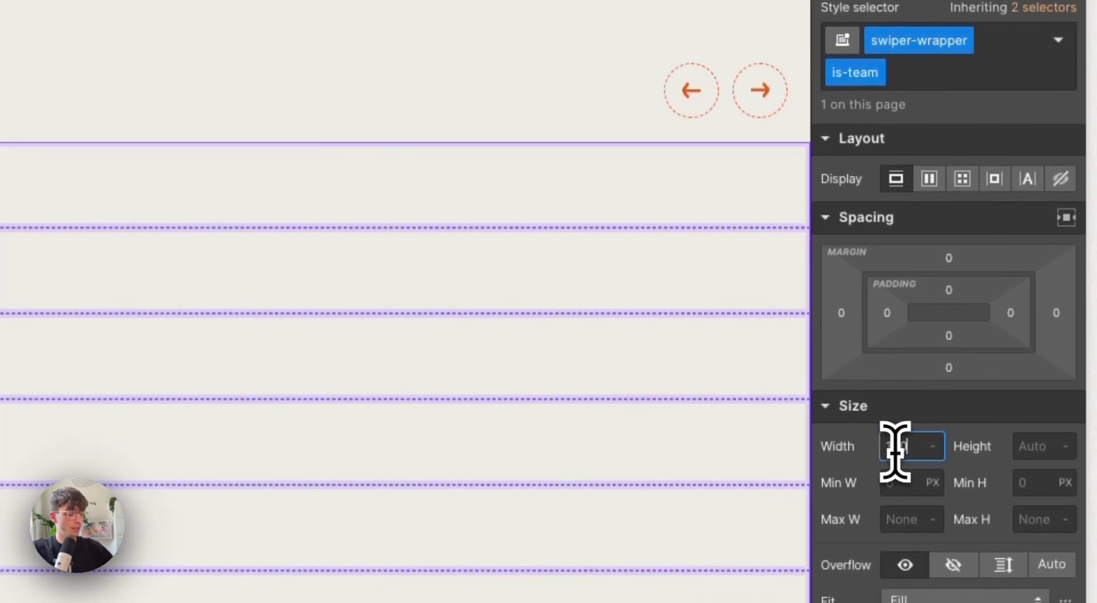
type("100%")
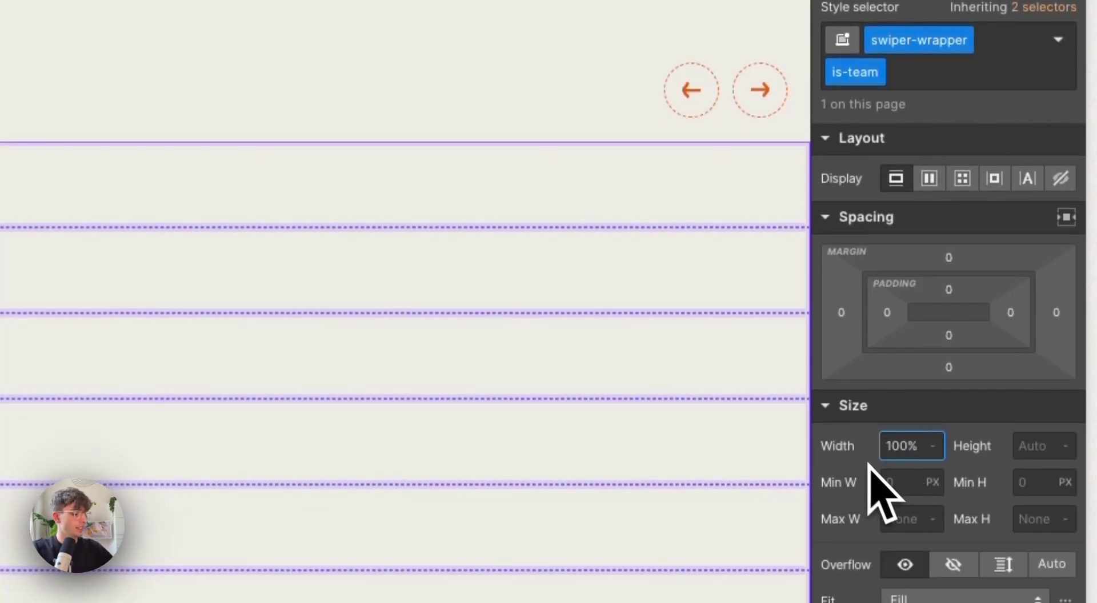
key("Return")
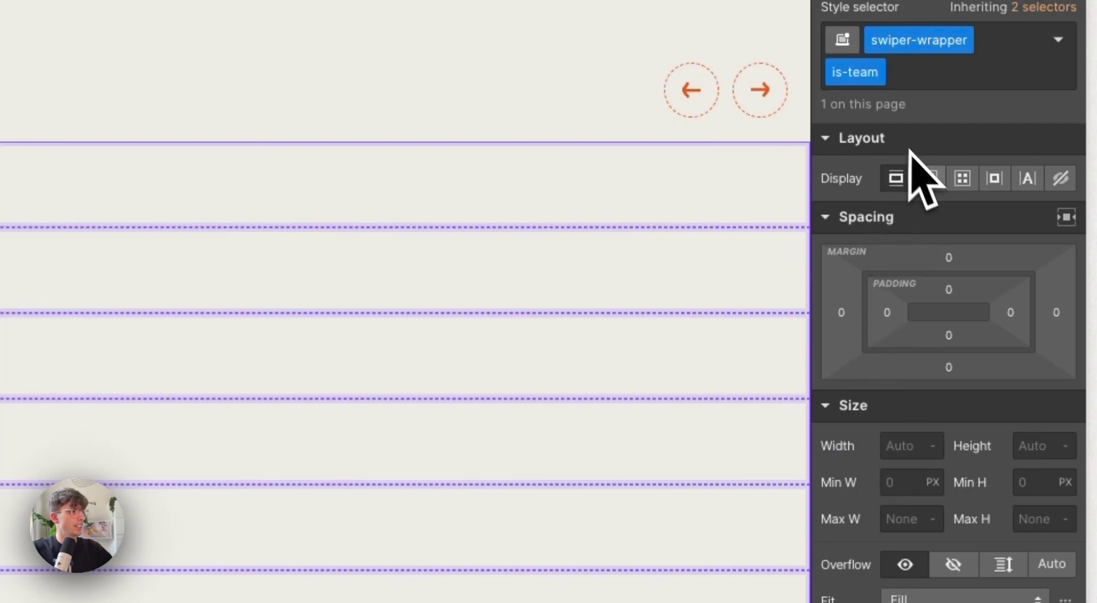
left_click(928, 178)
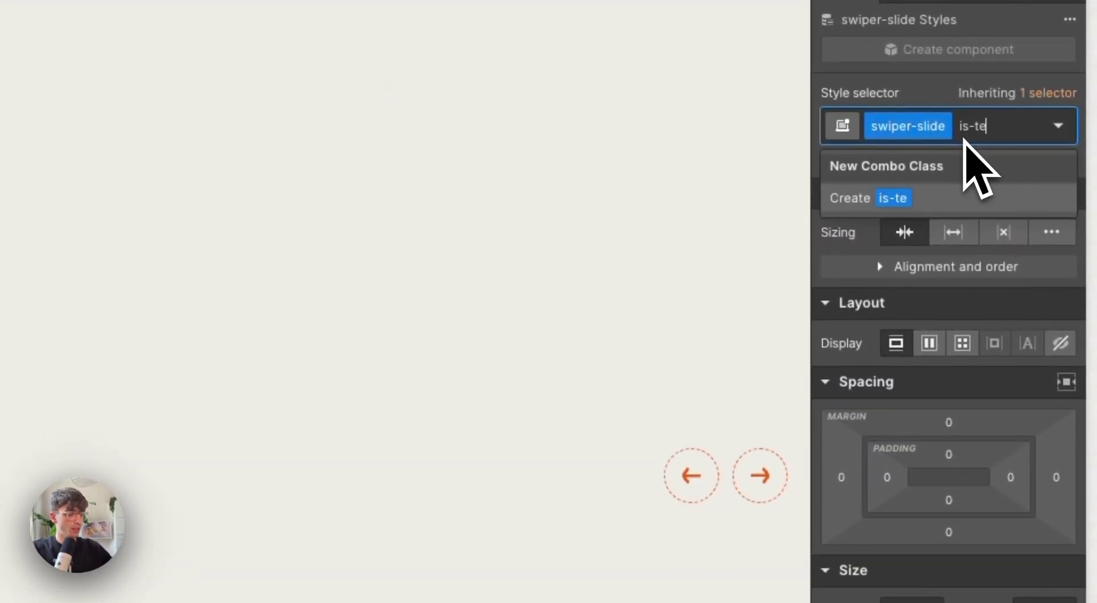
- Give swiper-slide the is-team combo class, a 20rem width and don't-shrink-or-grow flex sizing
type("am")
key("Return")
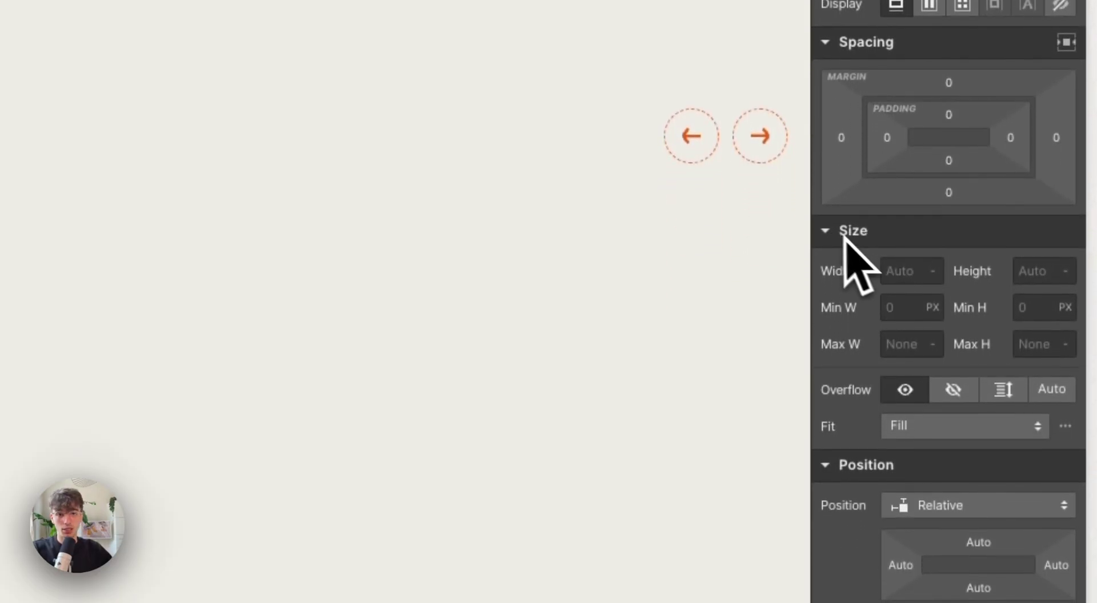
left_click(888, 271)
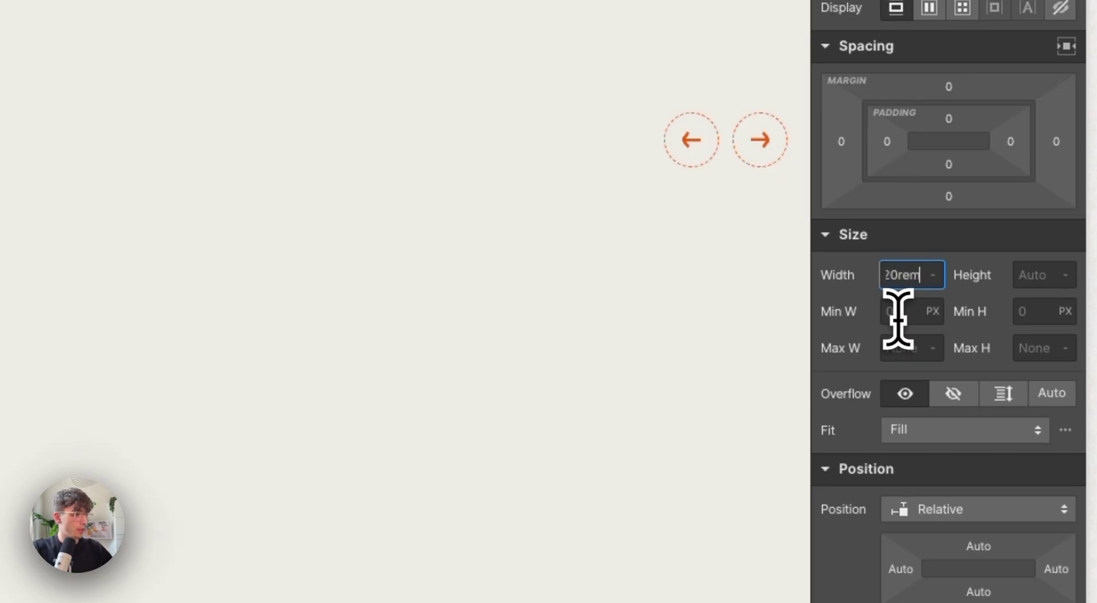
key("Return")
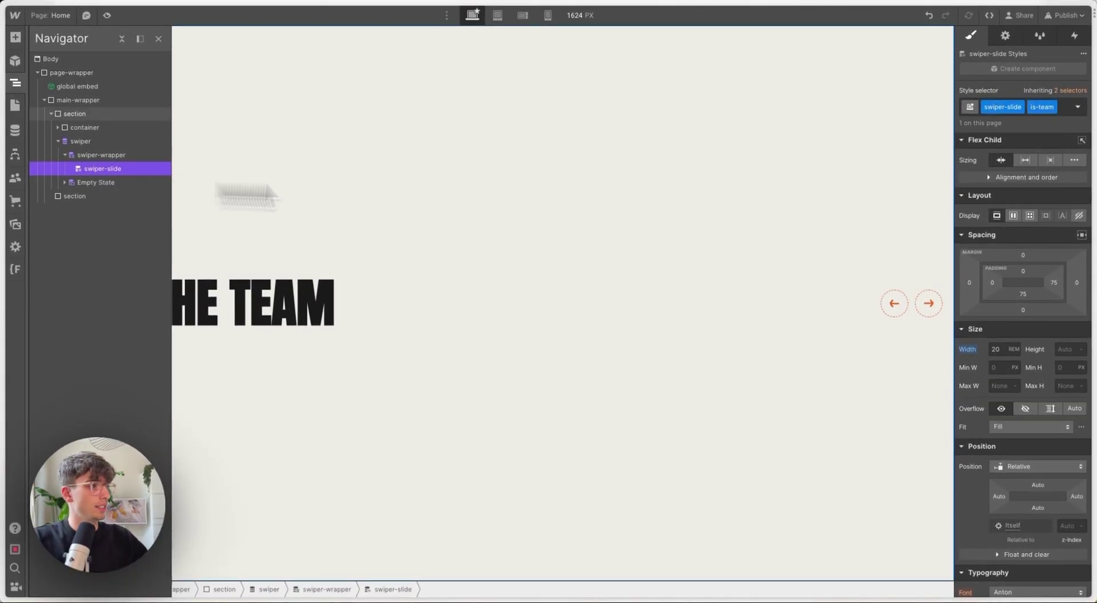
left_click(1049, 160)
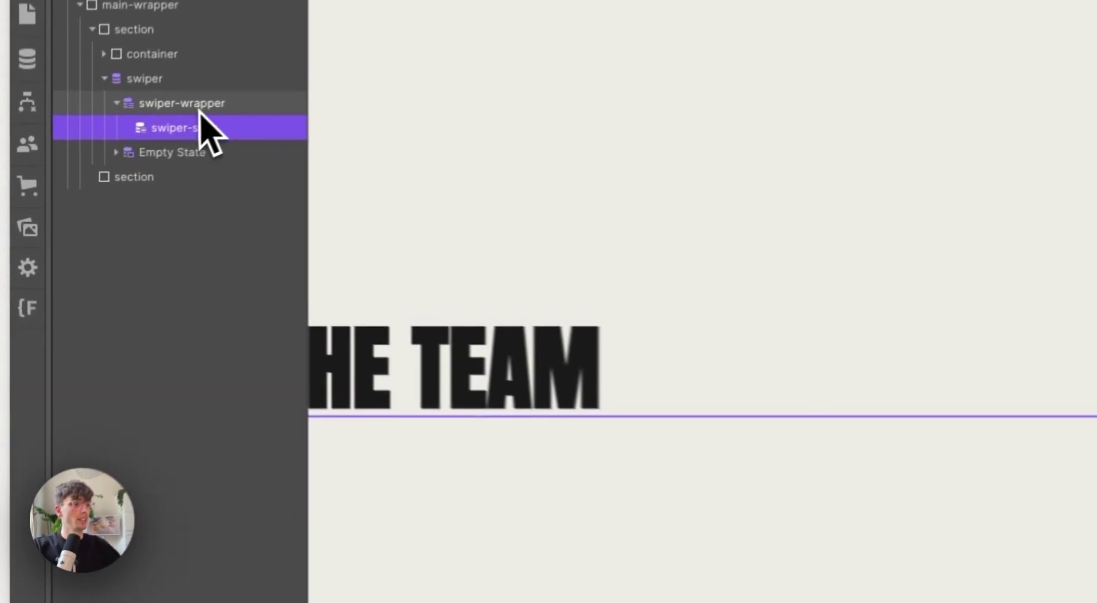
left_click(200, 107)
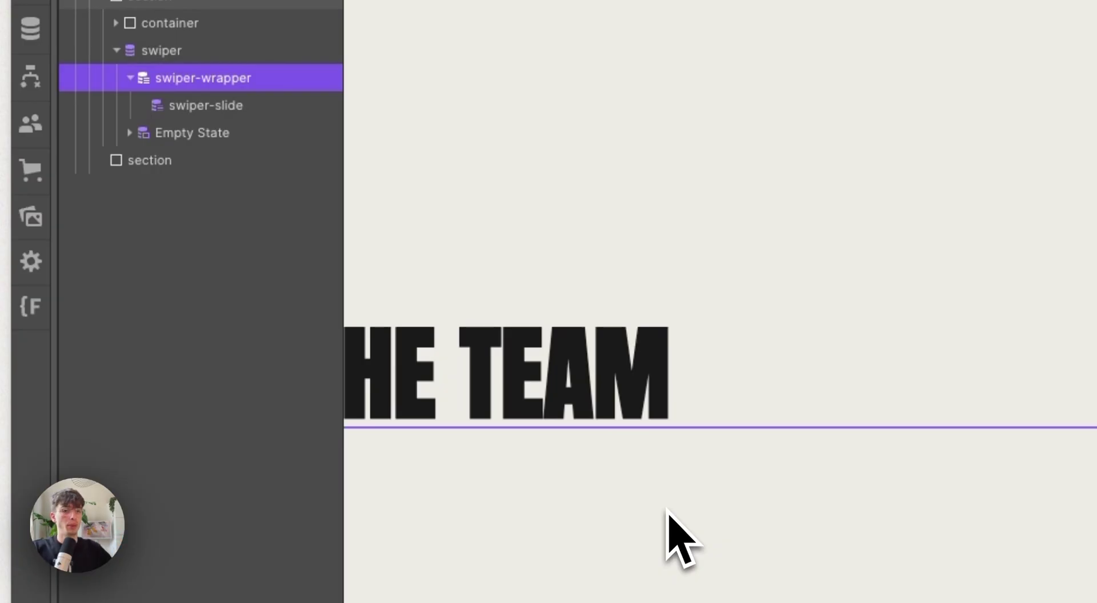
left_click(212, 109)
- Add a Div Block inside swiper-slide with the class team-img__wrapper, fixing the typo
key("super+k")
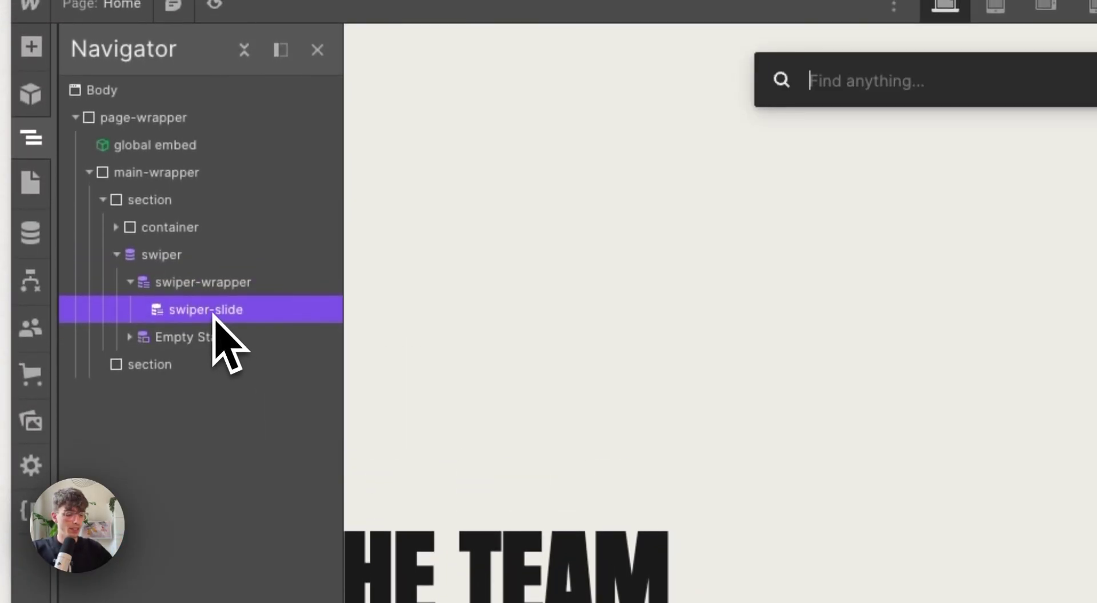
type("div")
key("Return")
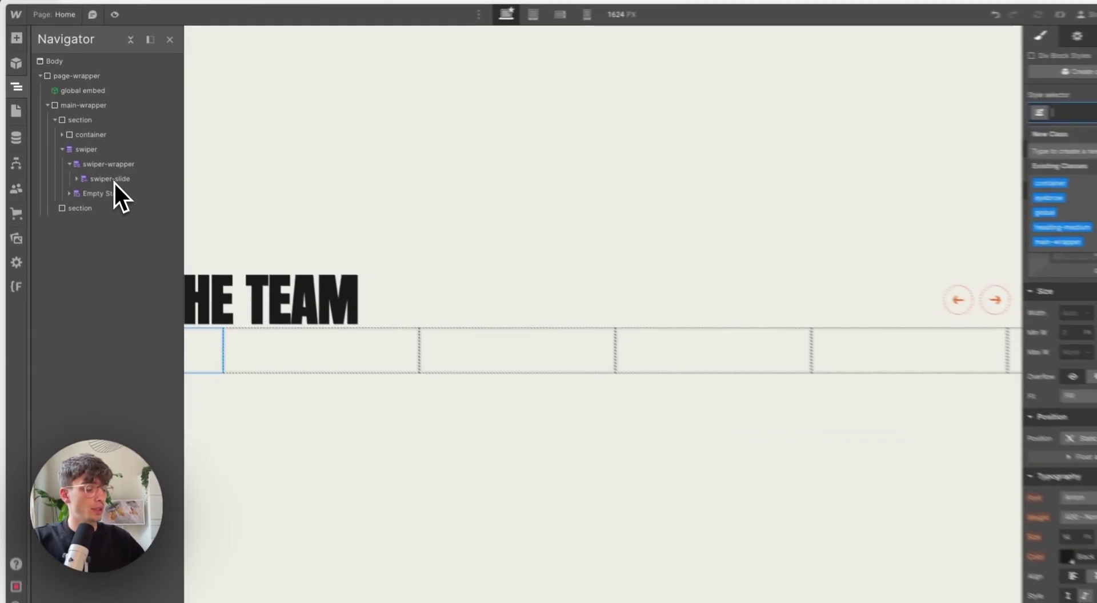
type("tema-img")
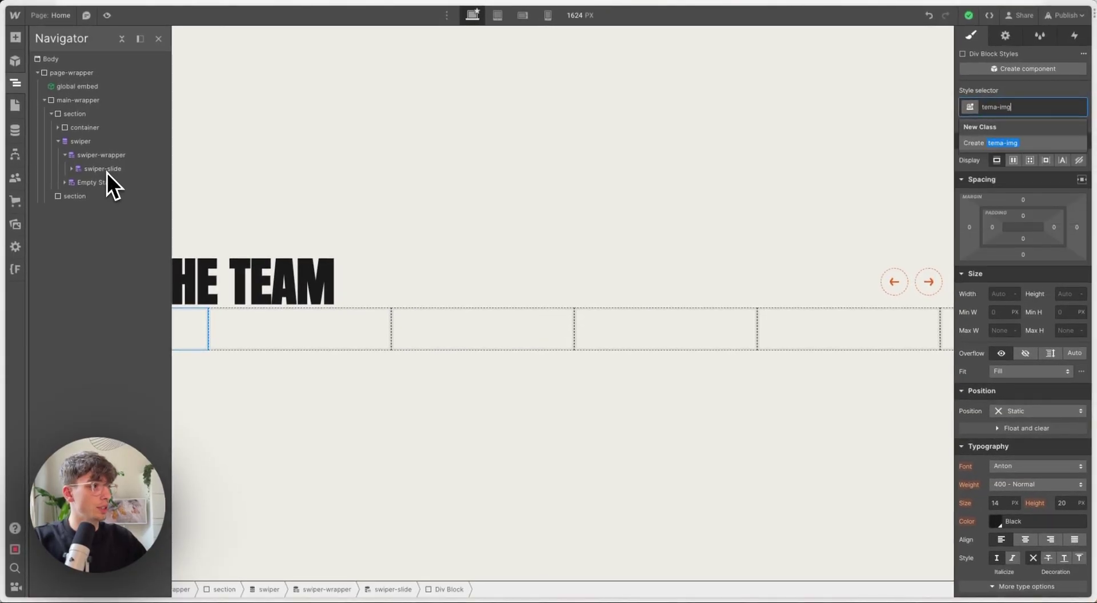
type("__wrapper")
key("Return")
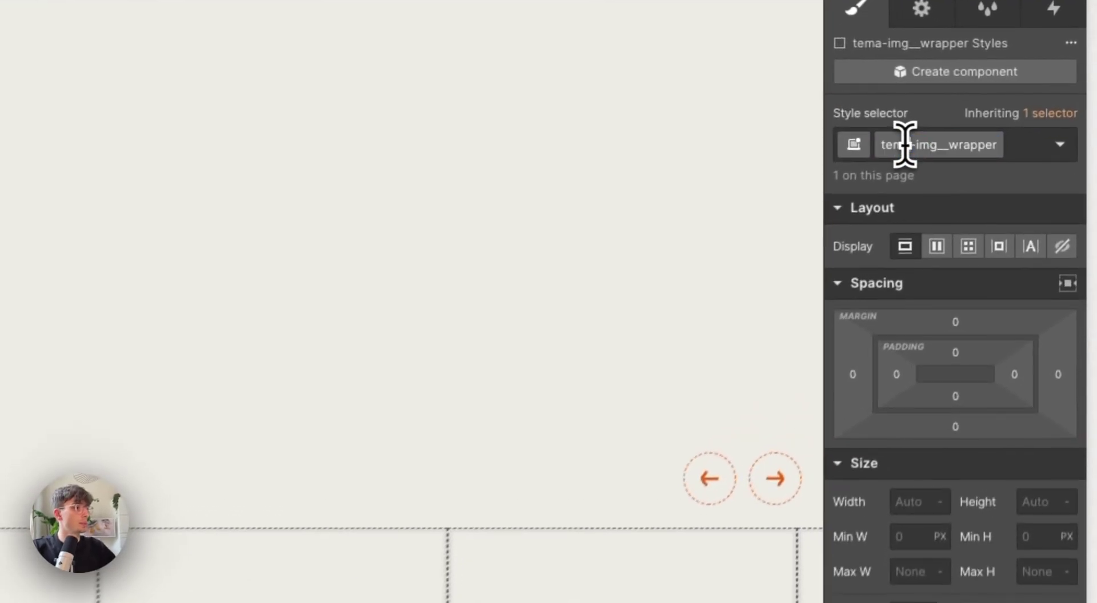
double_click(904, 145)
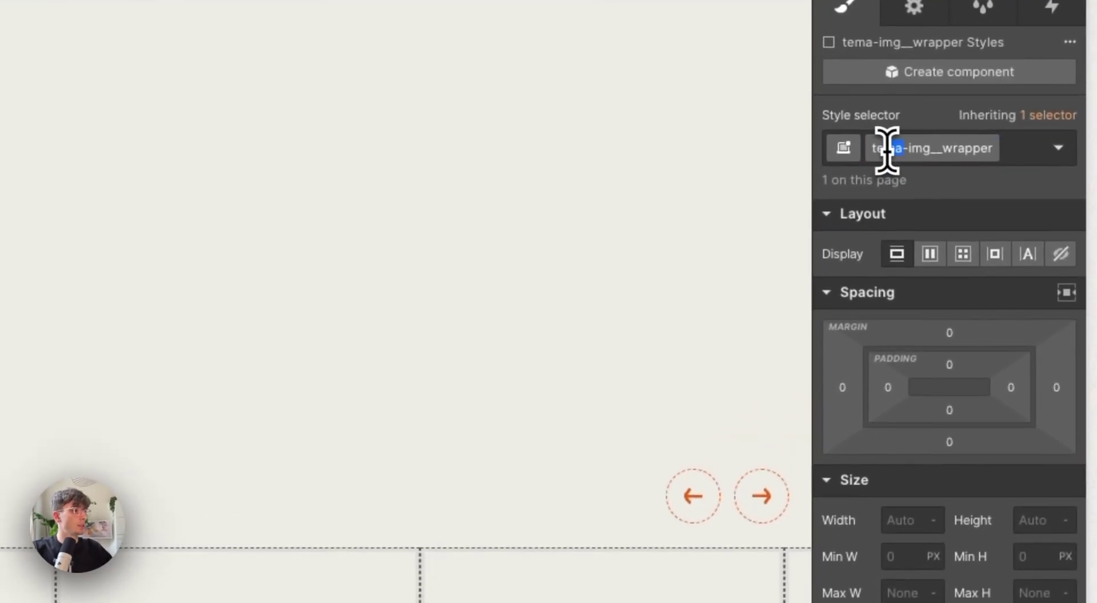
type("team")
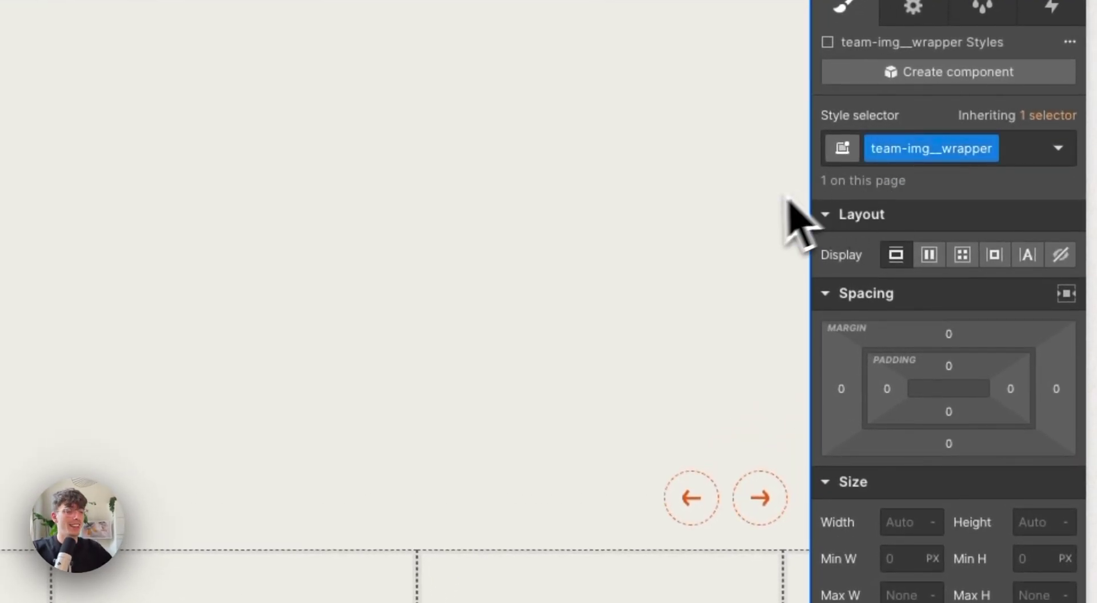
- Set team-img__wrapper width to 100% and top padding to 125%
left_click(897, 522)
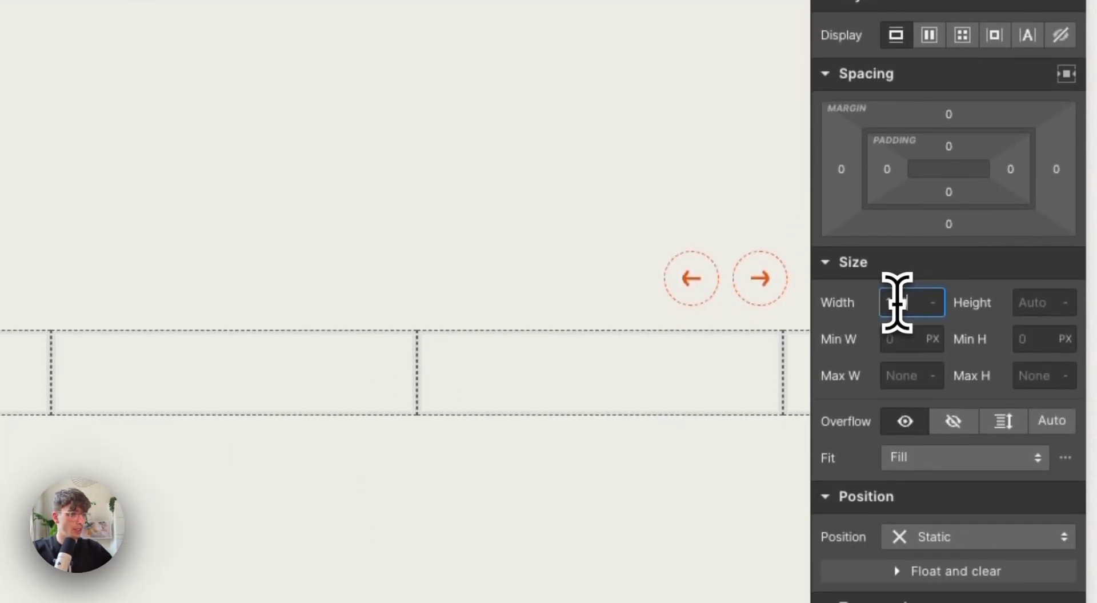
type("100%")
key("Return")
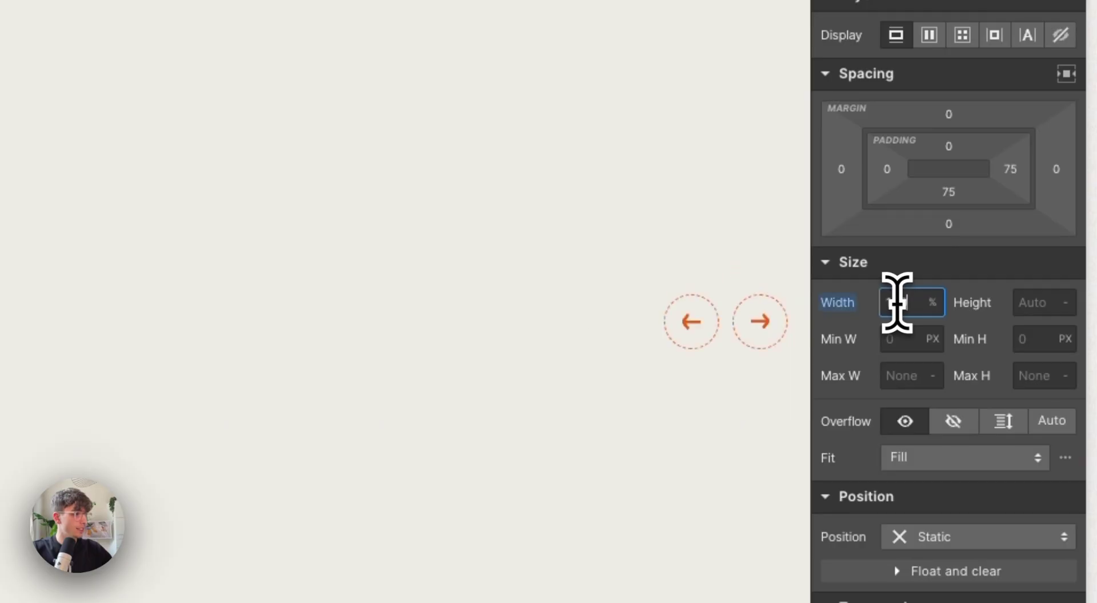
left_click(948, 146)
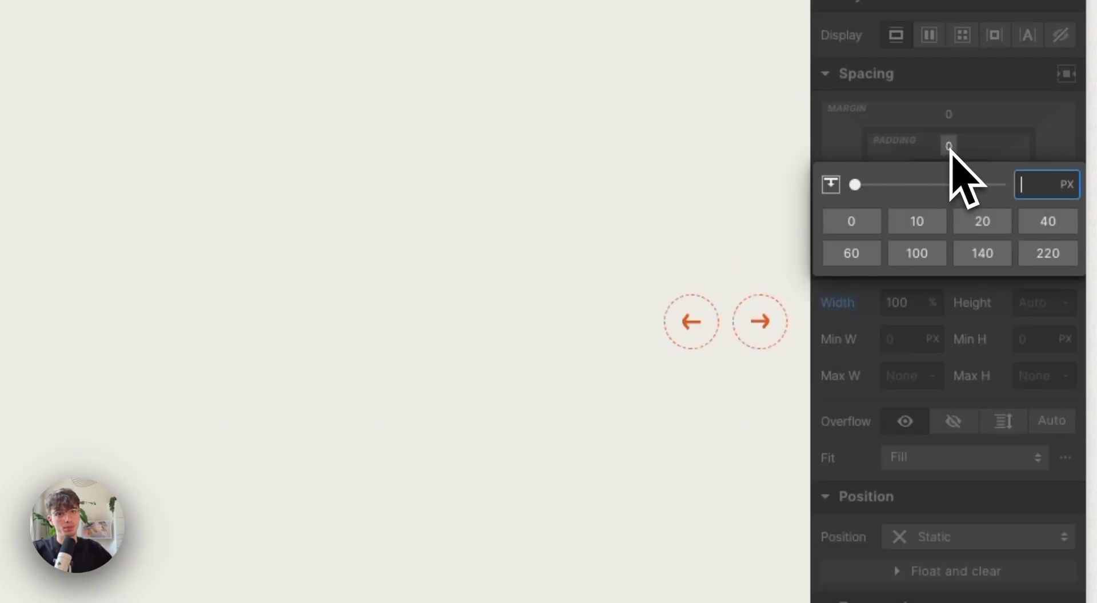
type("125%")
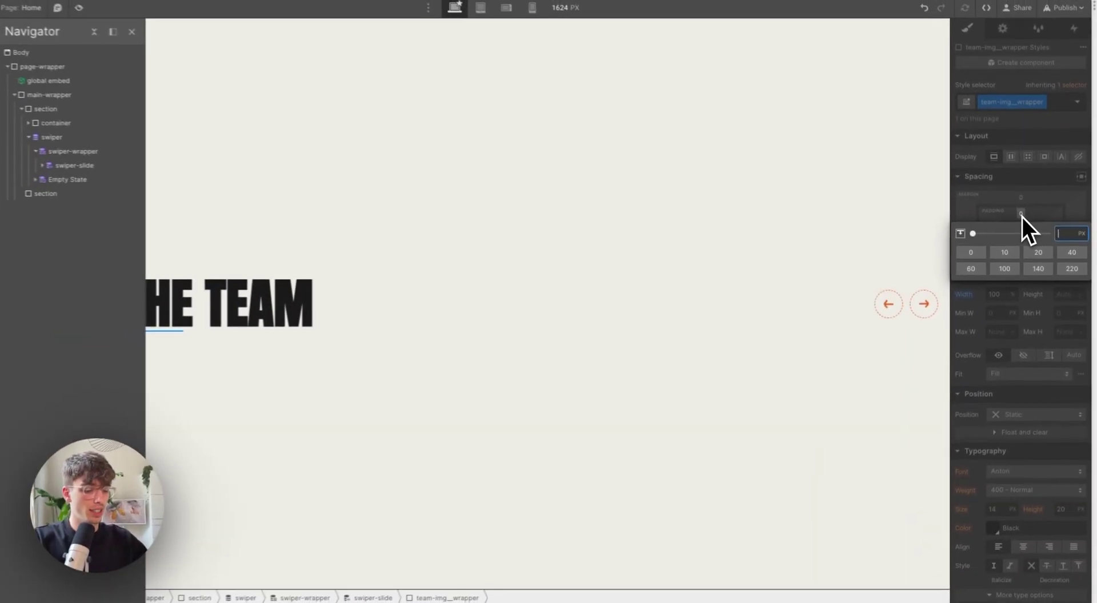
key("Return")
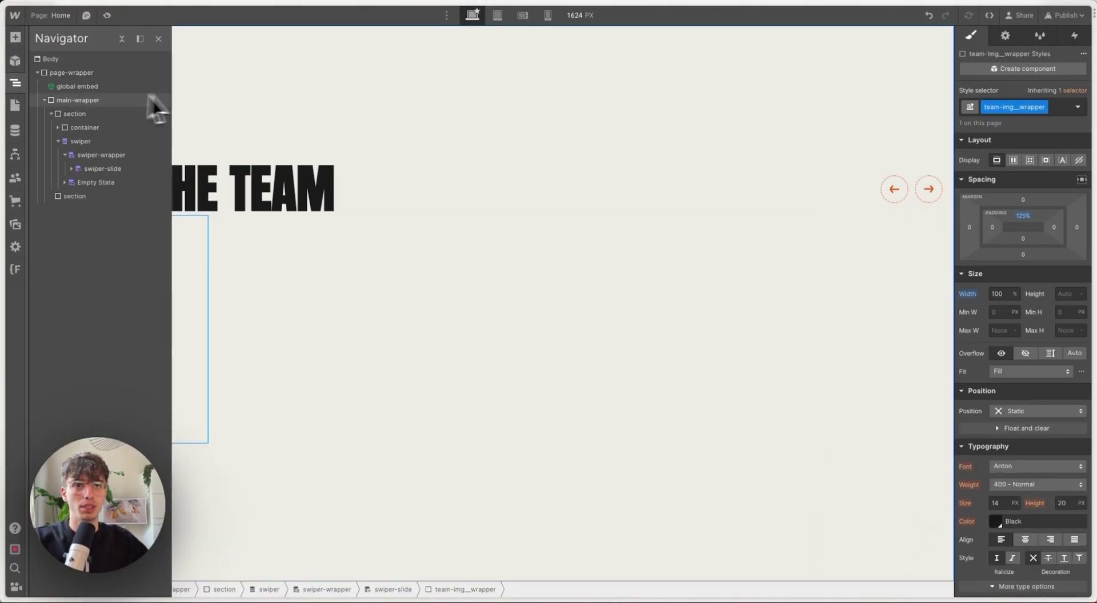
- Set the wrapper's overflow to hidden and position to Relative, then edit its corner radius
left_click(21, 84)
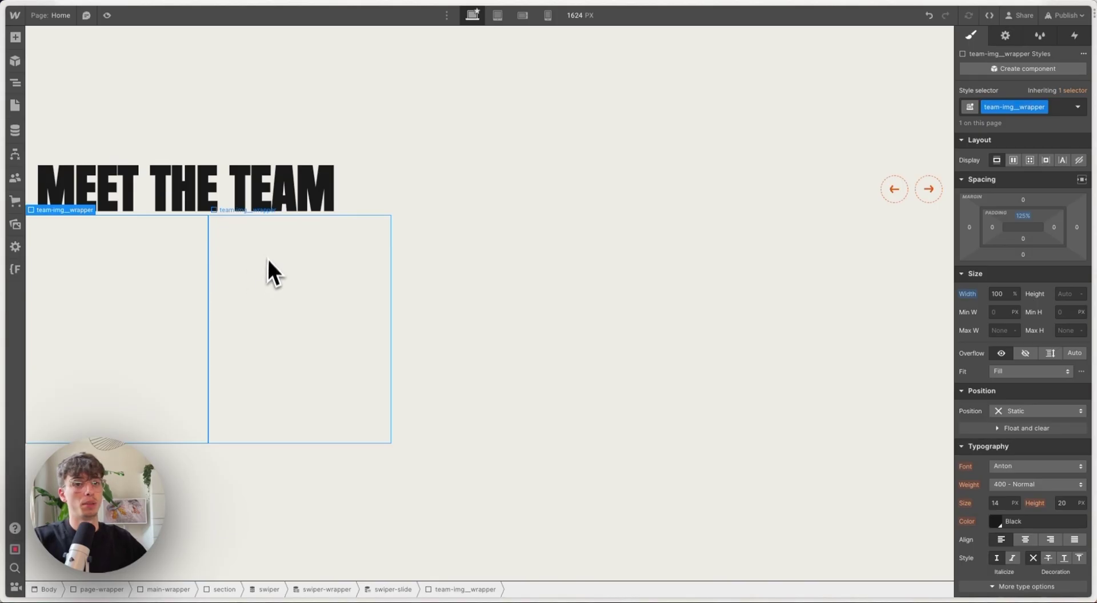
scroll(1046, 365, "down", 1)
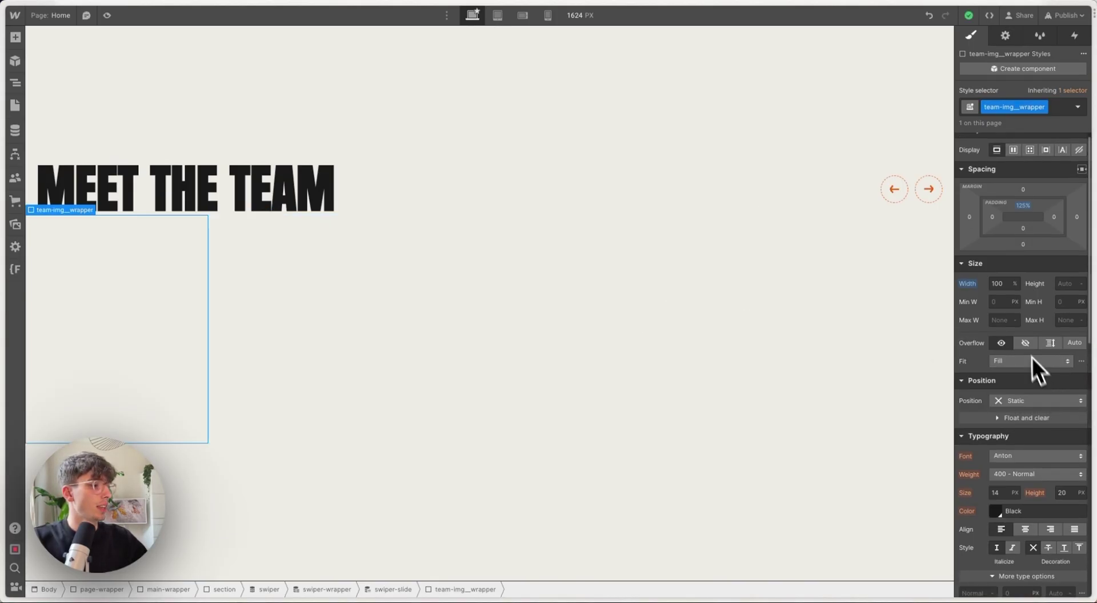
left_click(1022, 343)
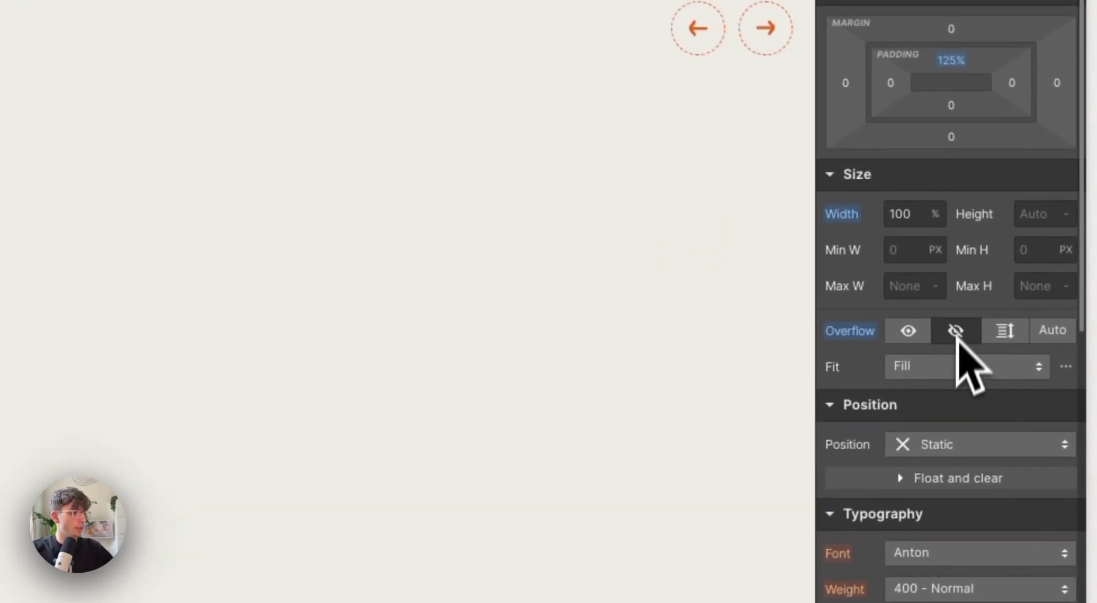
left_click(1025, 401)
left_click(955, 474)
scroll(856, 466, "down", 10)
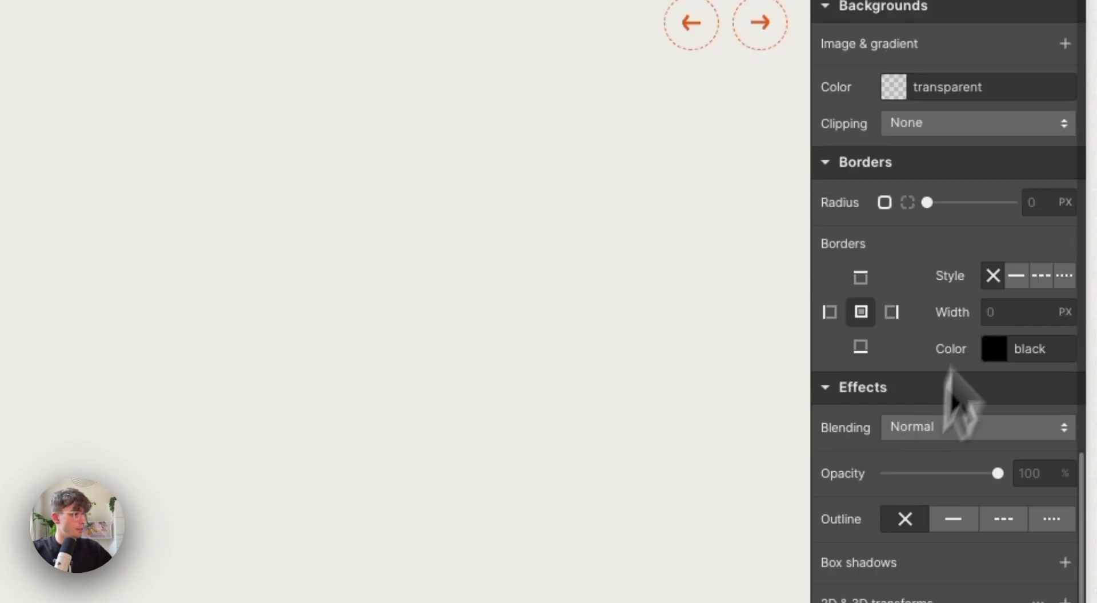
left_click(1024, 206)
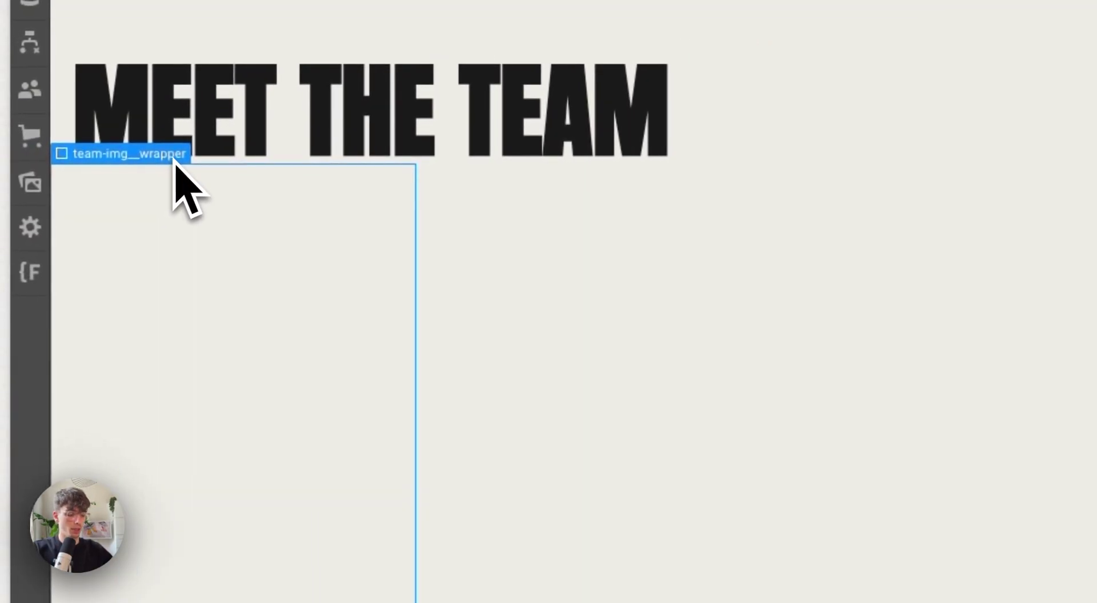
- Insert an Image in the wrapper bound to the Team members Portrait field and alt text
key("super+e")
type("image")
key("Return")
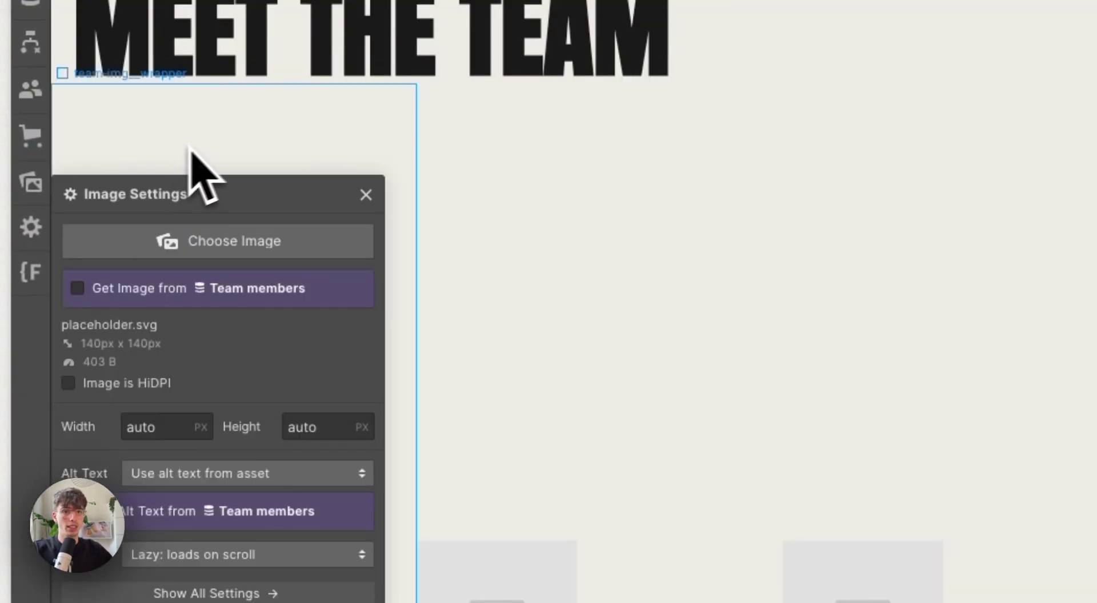
left_click(208, 289)
left_click(201, 316)
left_click(193, 360)
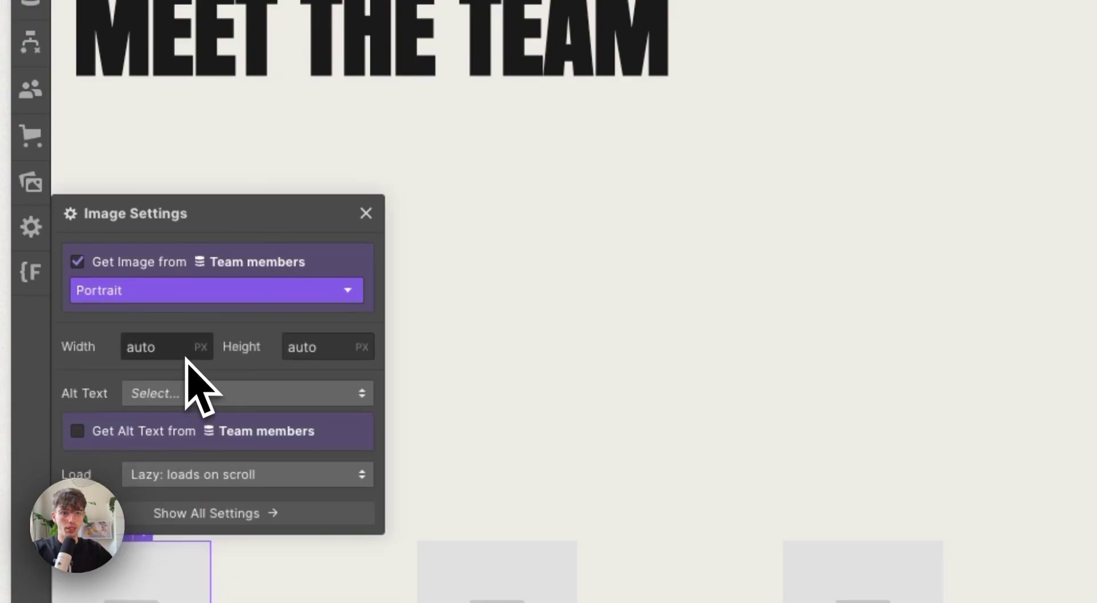
left_click(144, 431)
left_click(164, 460)
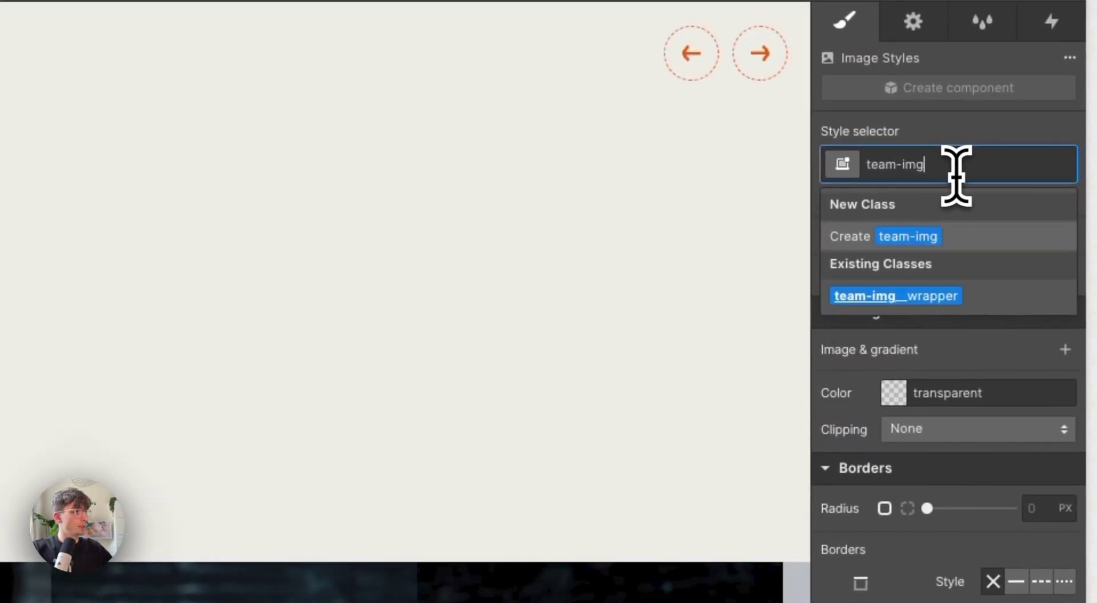
- Give the image the class team-img with 100% width and height
type("mg")
key("Return")
scroll(1070, 380, "up", 5)
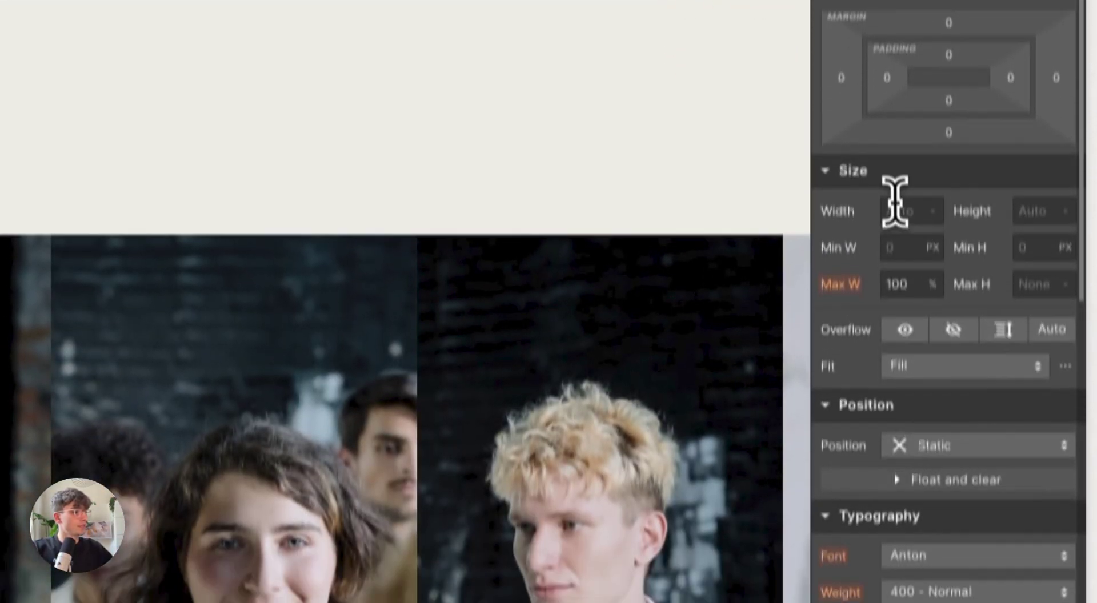
left_click(891, 512)
type("100%")
key("Tab")
type("1")
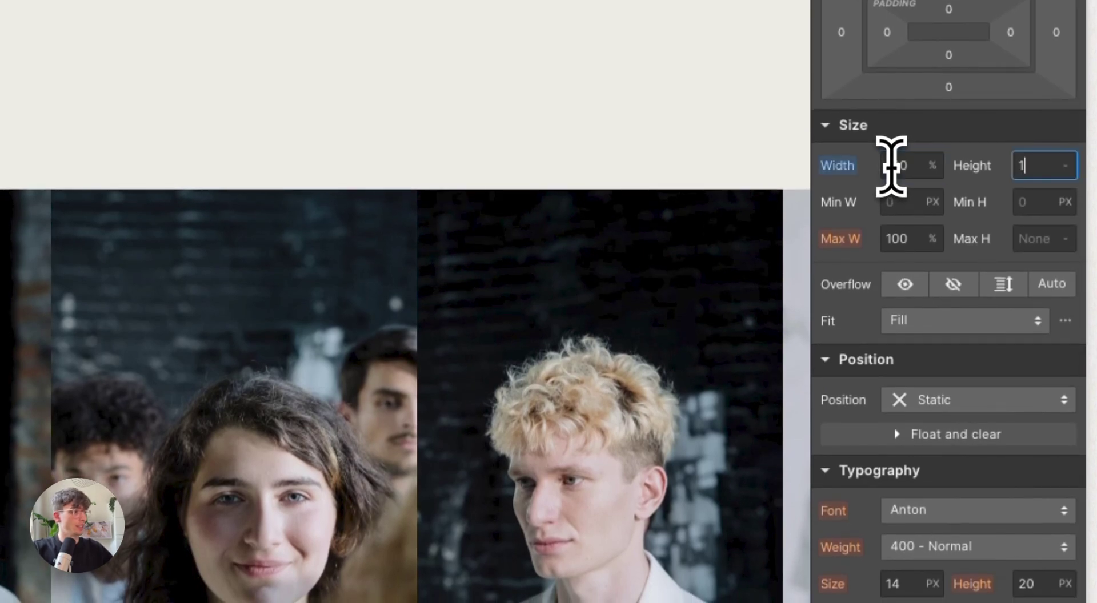
- Set team-img fit to Cover, position Absolute, and apply the full-fill preset
left_click(976, 321)
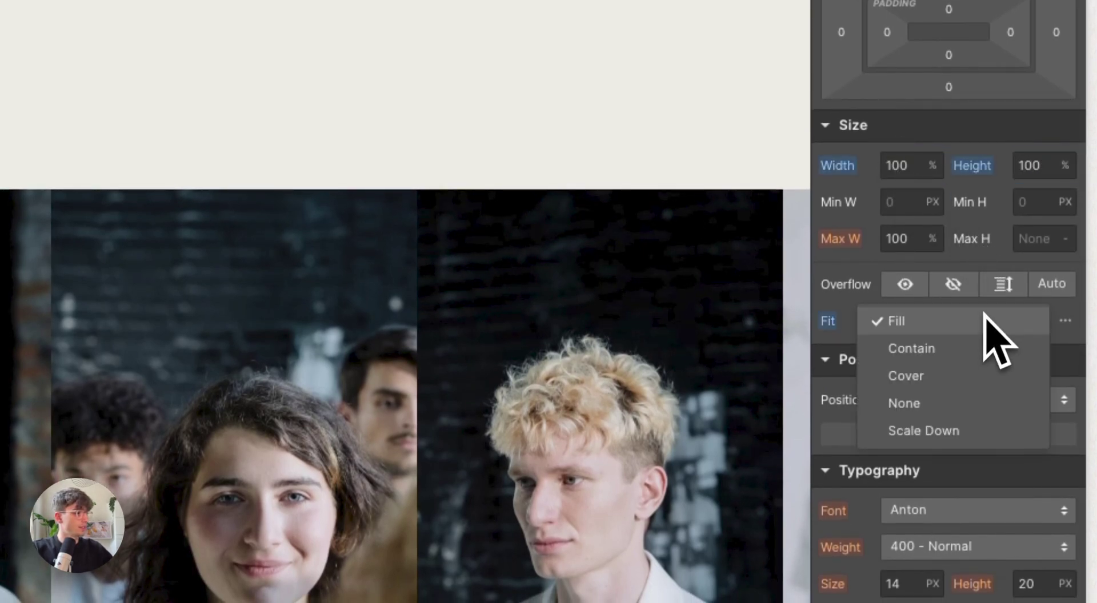
left_click(960, 374)
left_click(957, 400)
left_click(965, 453)
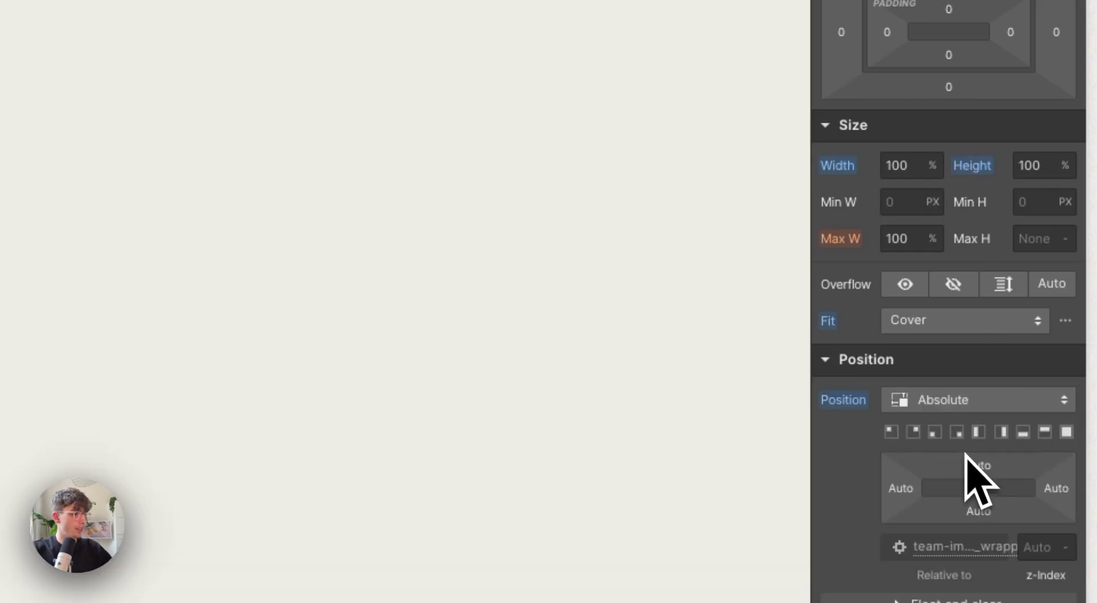
left_click(1066, 432)
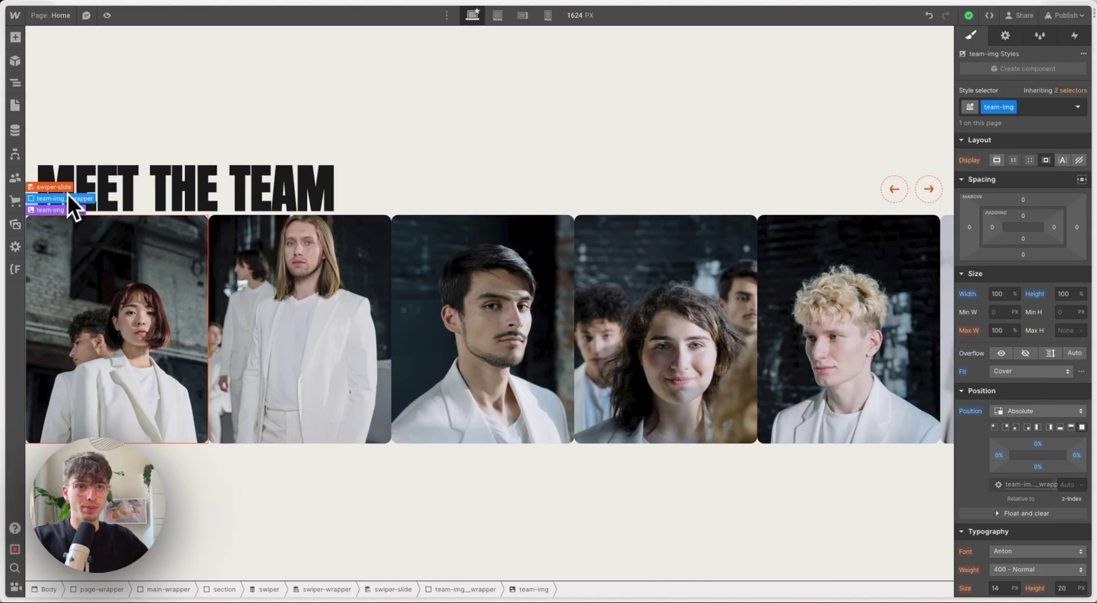
- Add a Div Block inside swiper-slide with the class team-info__wrapper
left_click(68, 198)
key("z")
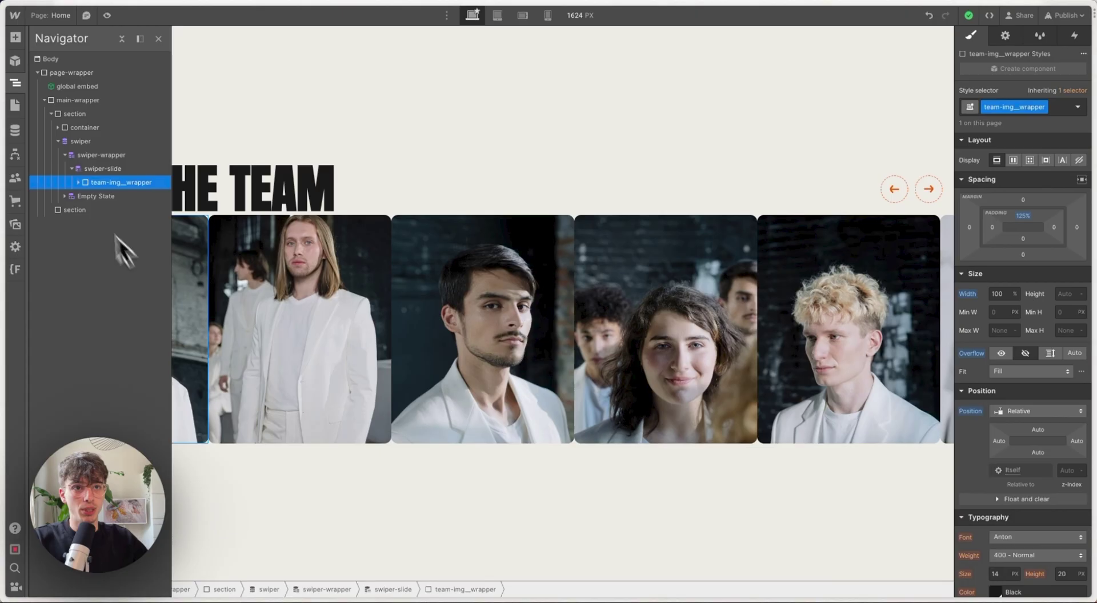
left_click(97, 169)
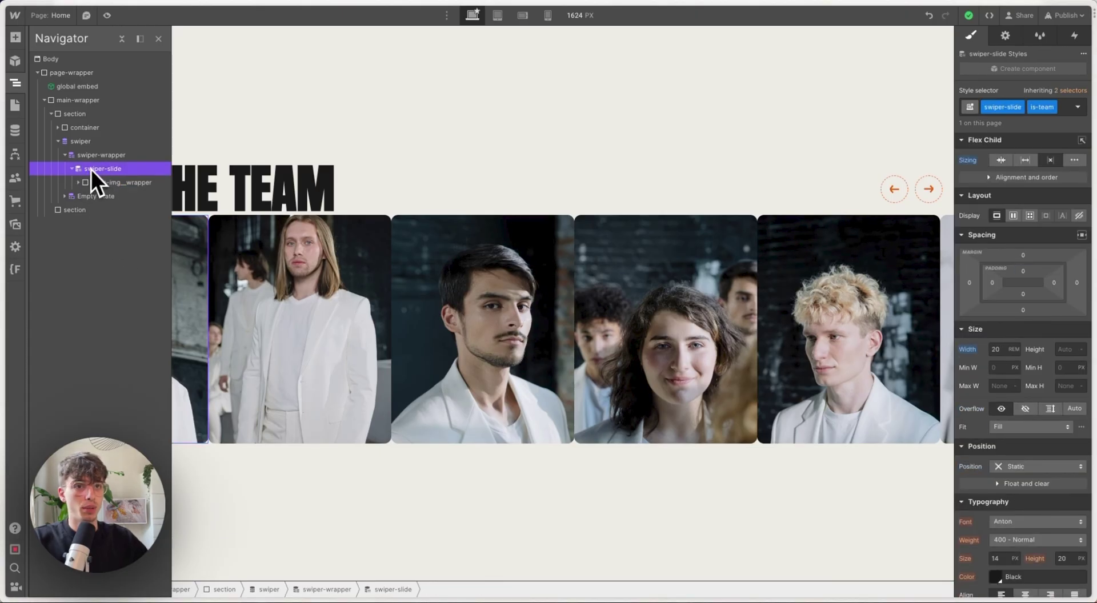
key("ctrl+e")
type("div")
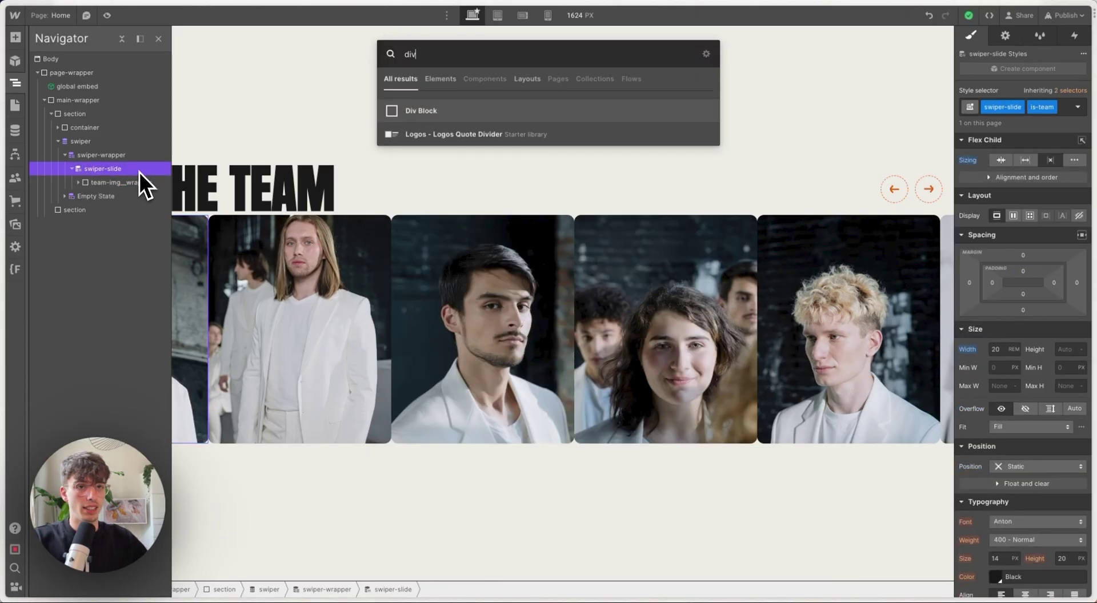
key("Return")
key("ctrl+Return")
type("team-ing")
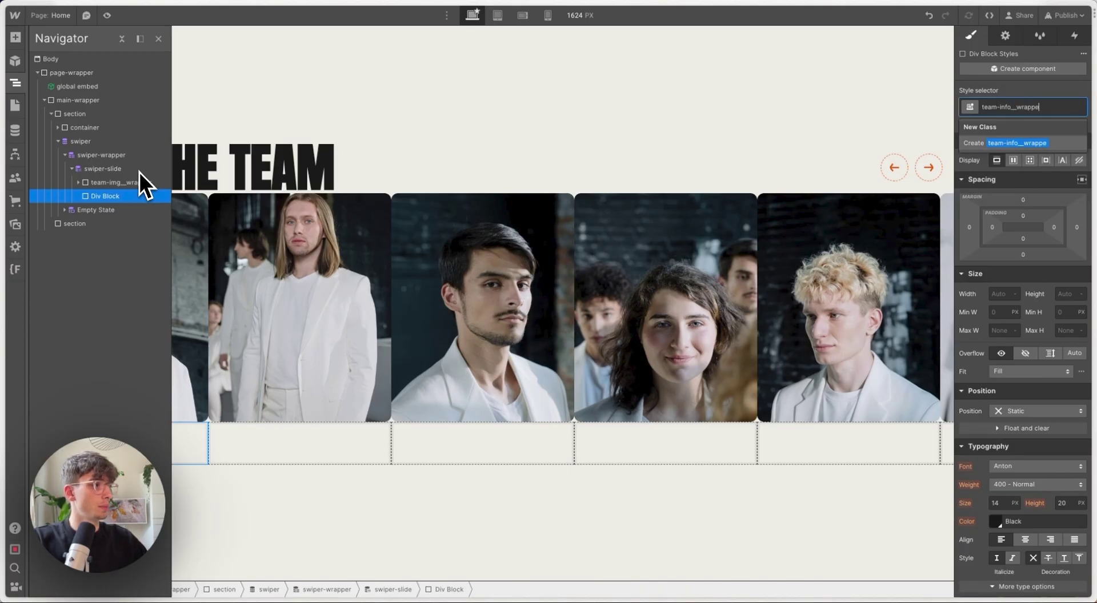
type("r")
key("Return")
- Make team-info__wrapper a vertical flex container and add a Text Block inside it
left_click(1013, 169)
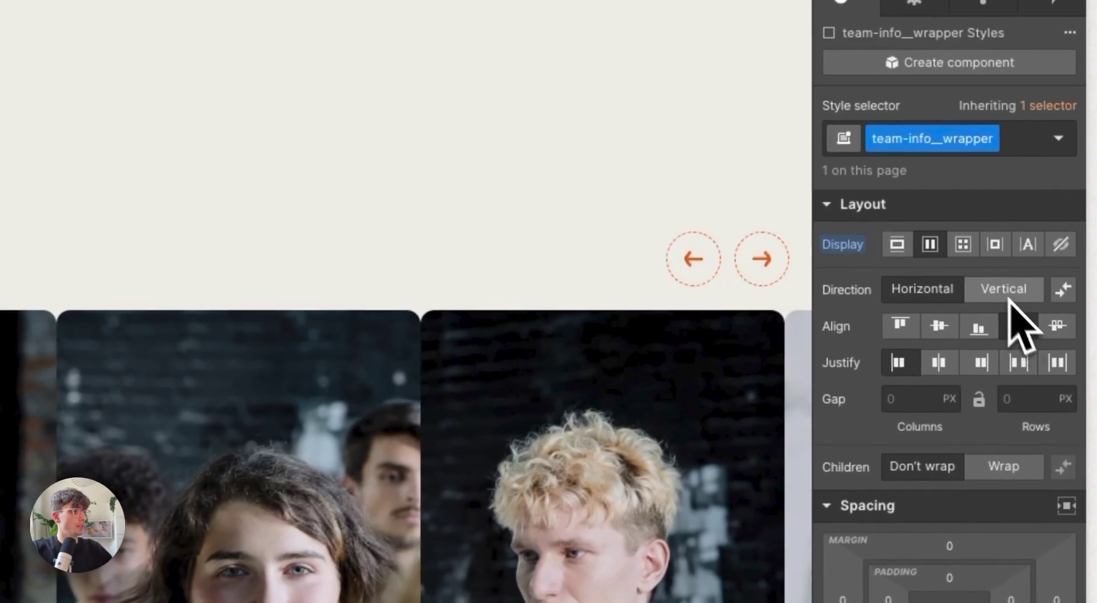
left_click(1008, 280)
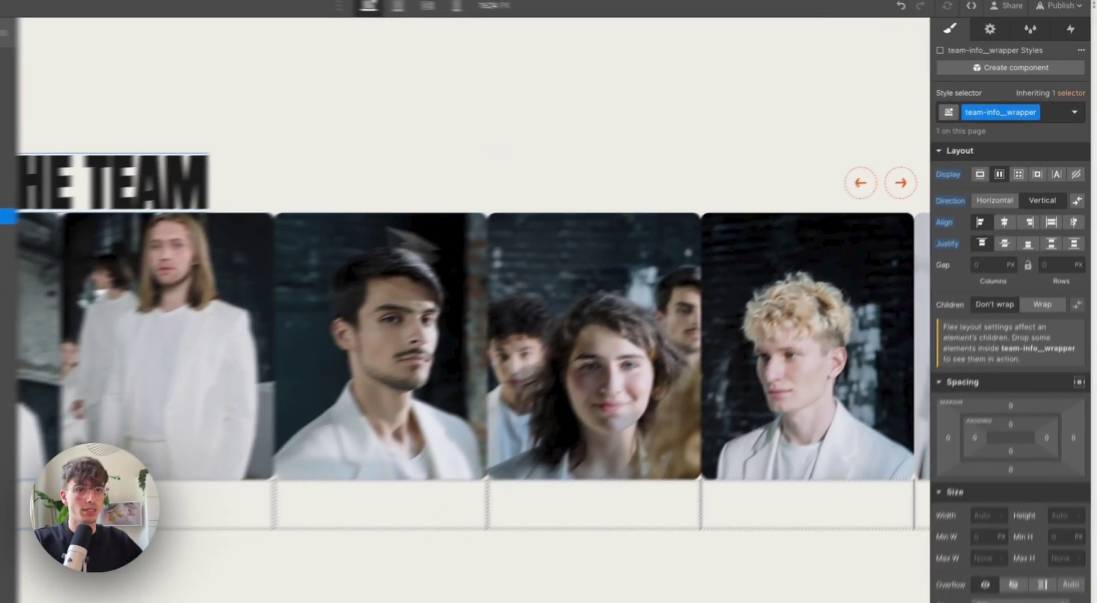
key("super+e")
type("text")
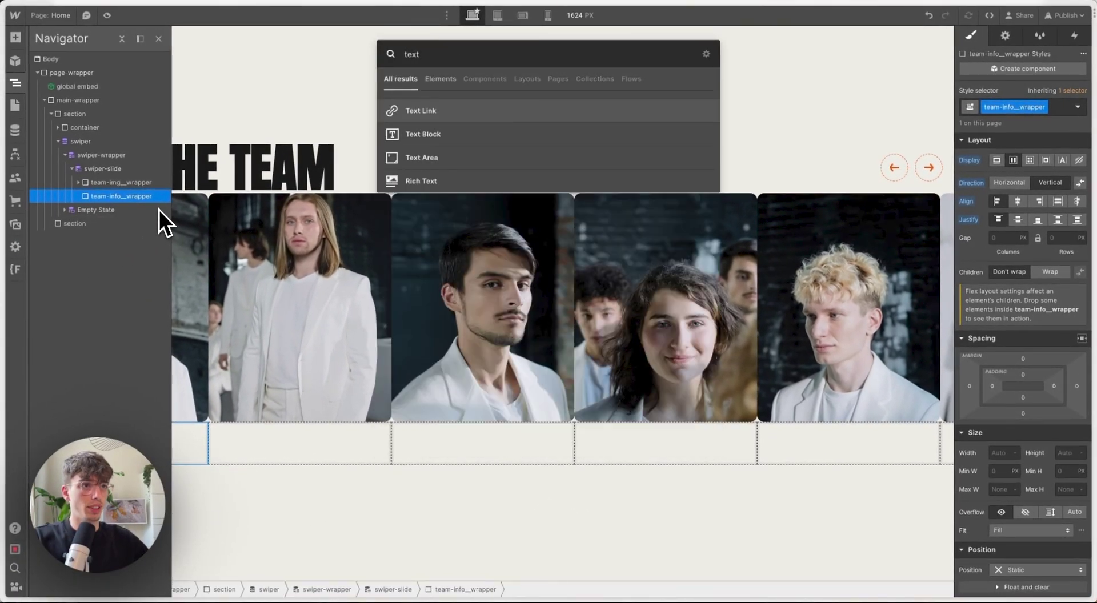
key("Down")
key("Return")
- Bind the Text Block to the Team members Position field and give it the eyebrow class
left_click(14, 86)
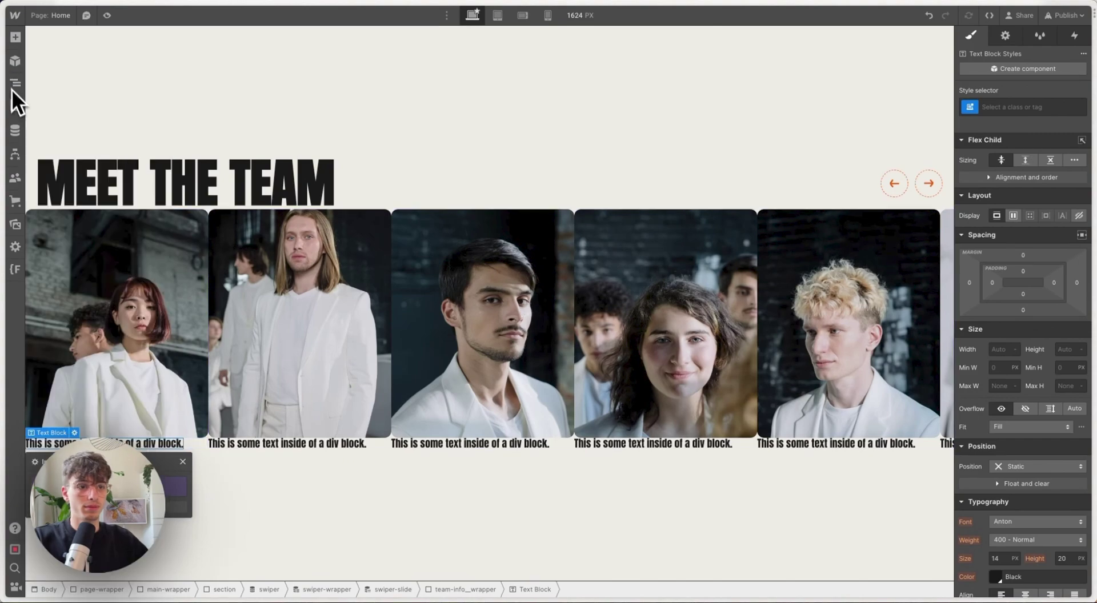
left_click(1004, 35)
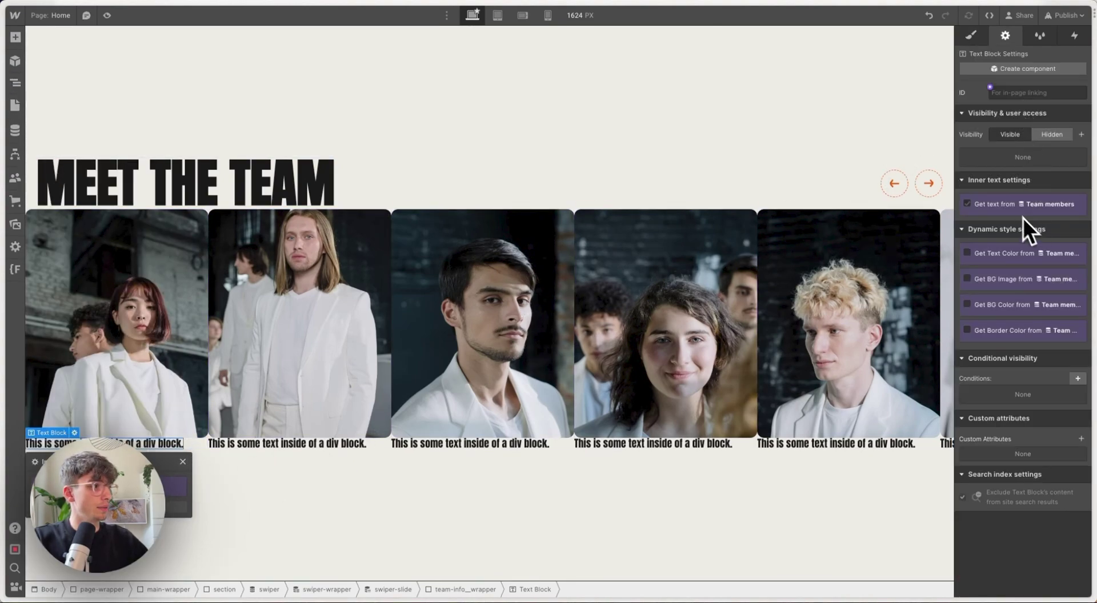
left_click(1020, 212)
left_click(1006, 273)
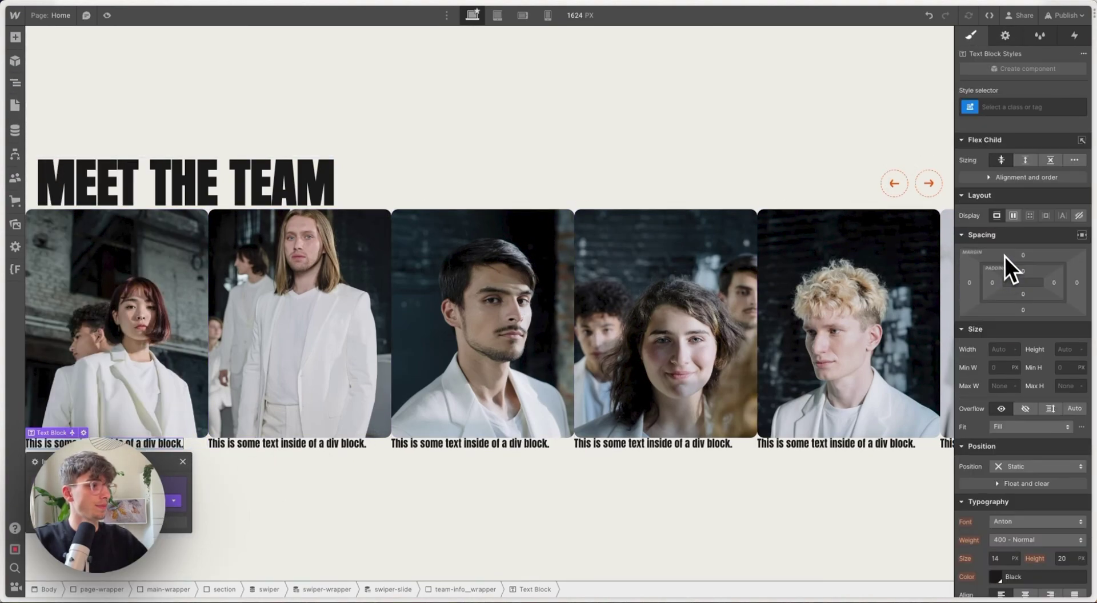
key("super+Return")
type("eyebrow")
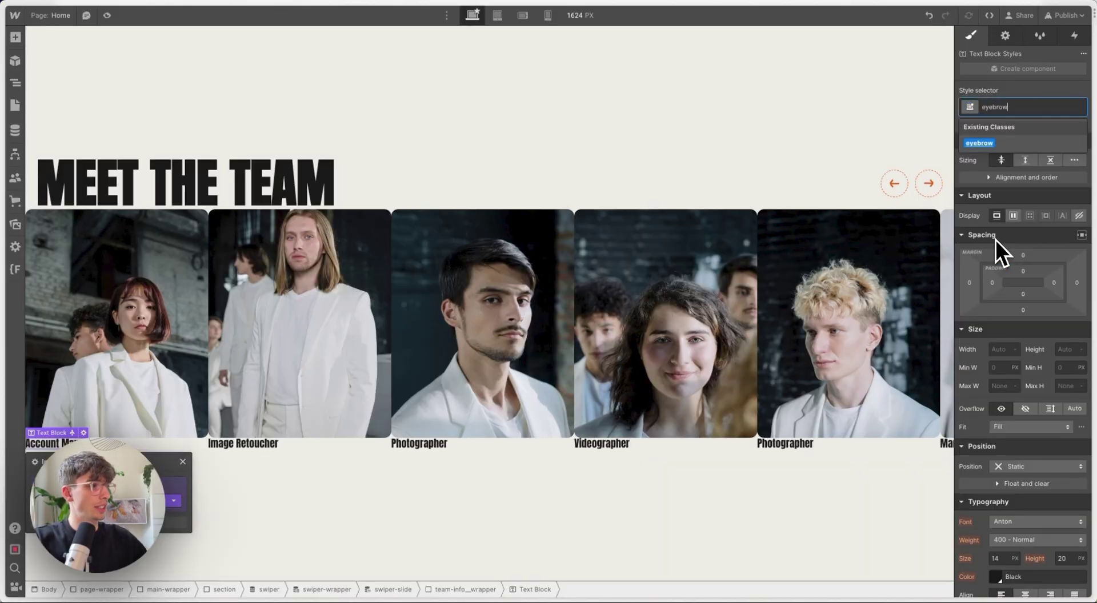
key("Return")
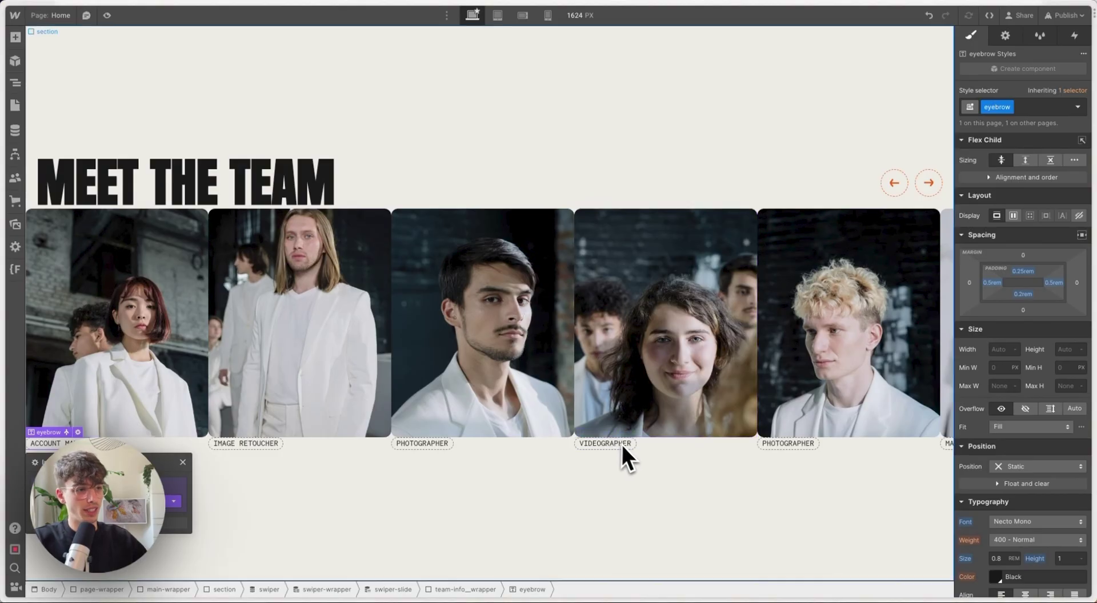
- Add a second Text Block bound to the Name field with the heading-medium class
key("super+e")
type("text")
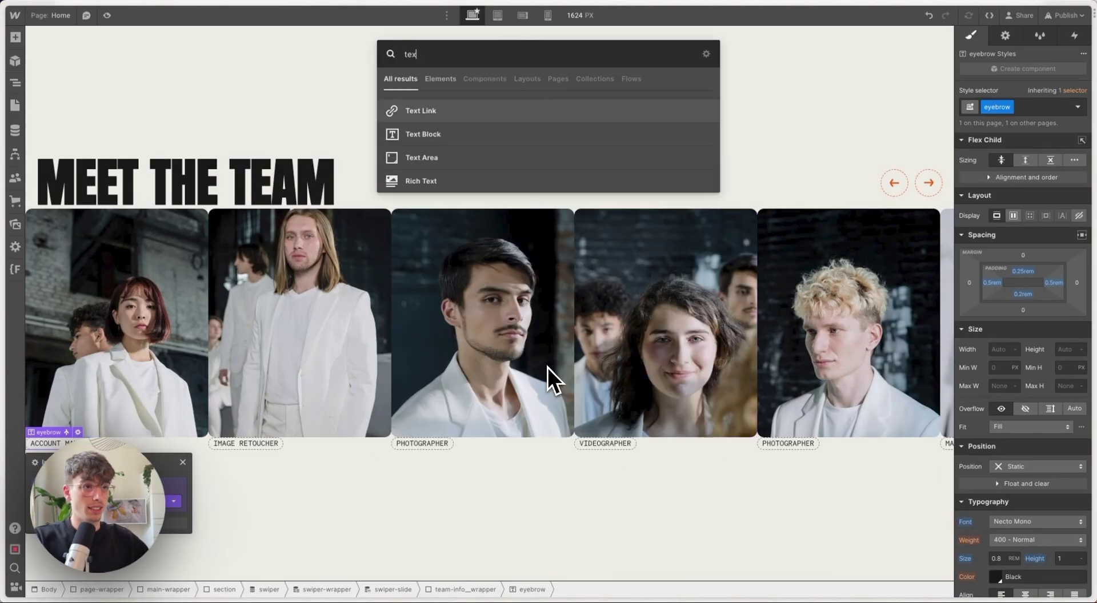
key("Down")
key("Return")
left_click(1005, 36)
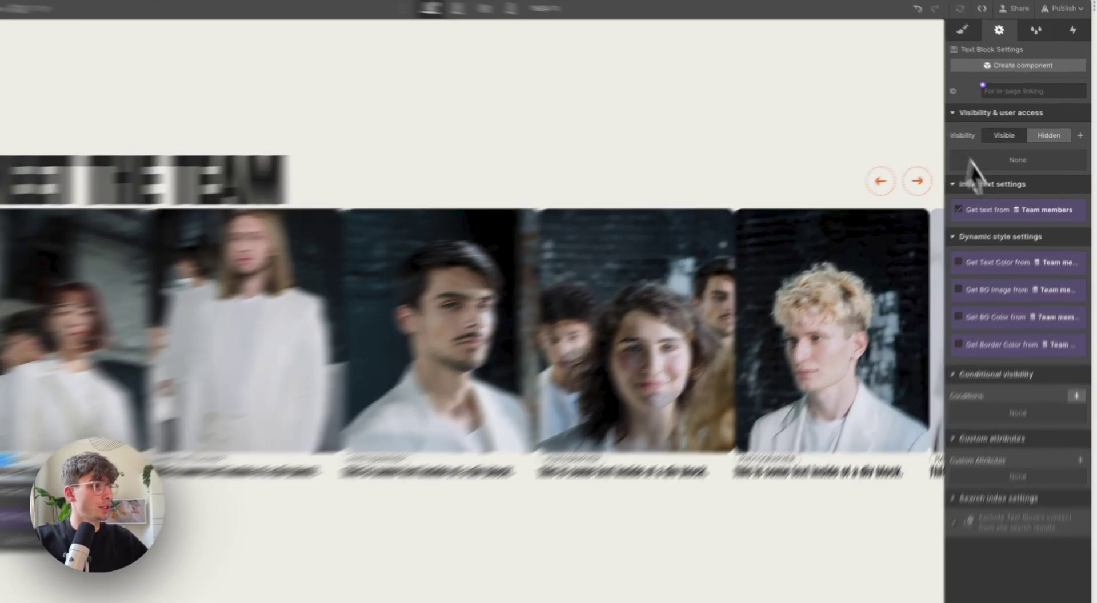
left_click(1005, 207)
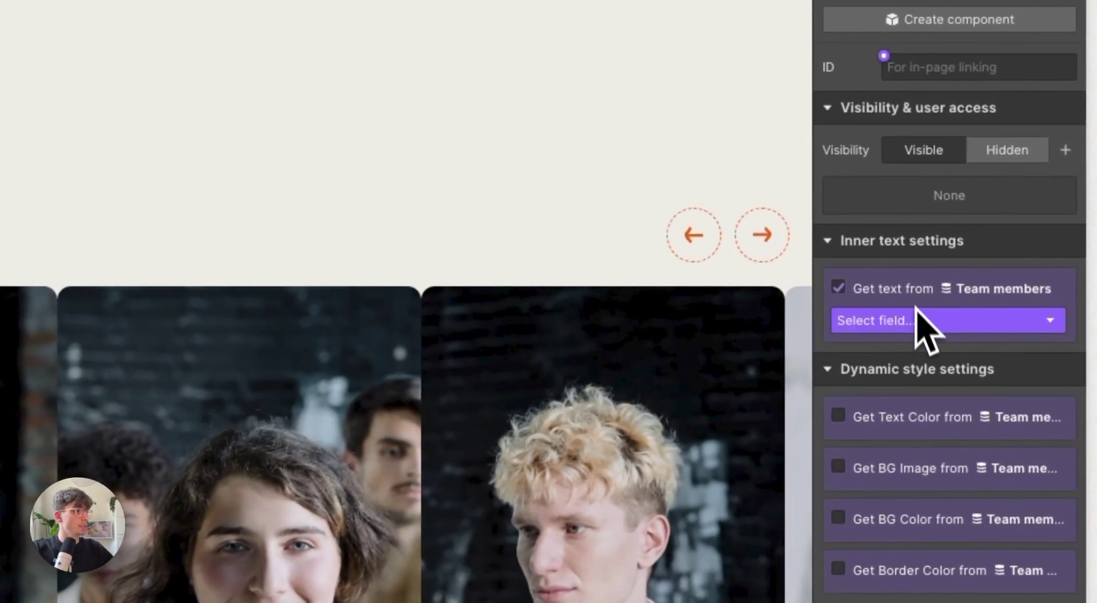
left_click(915, 320)
left_click(913, 371)
key("s")
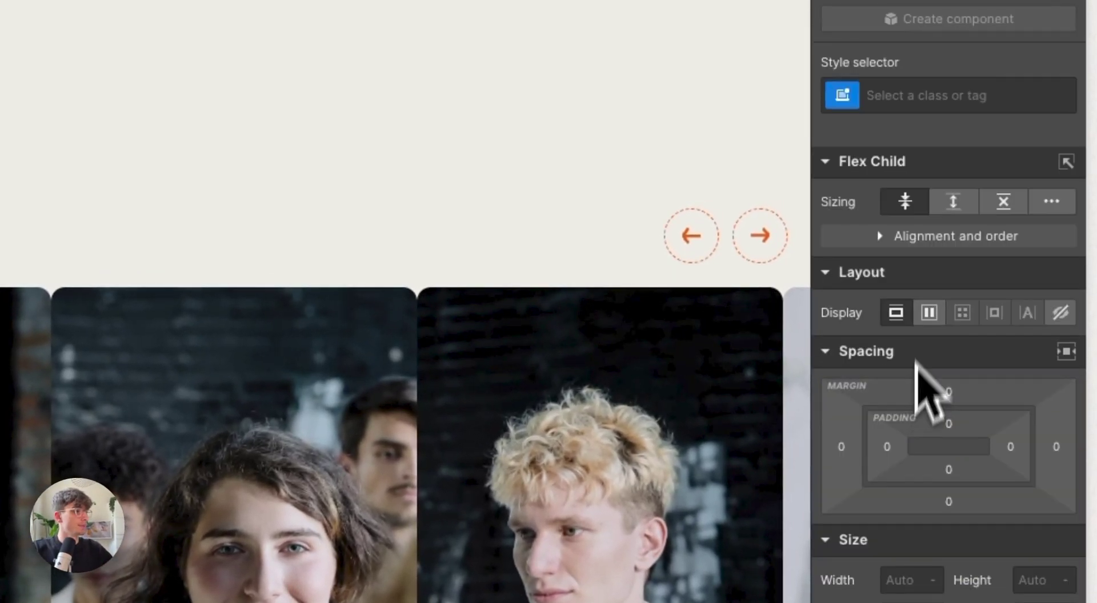
left_click(916, 109)
type("headin")
key("Down")
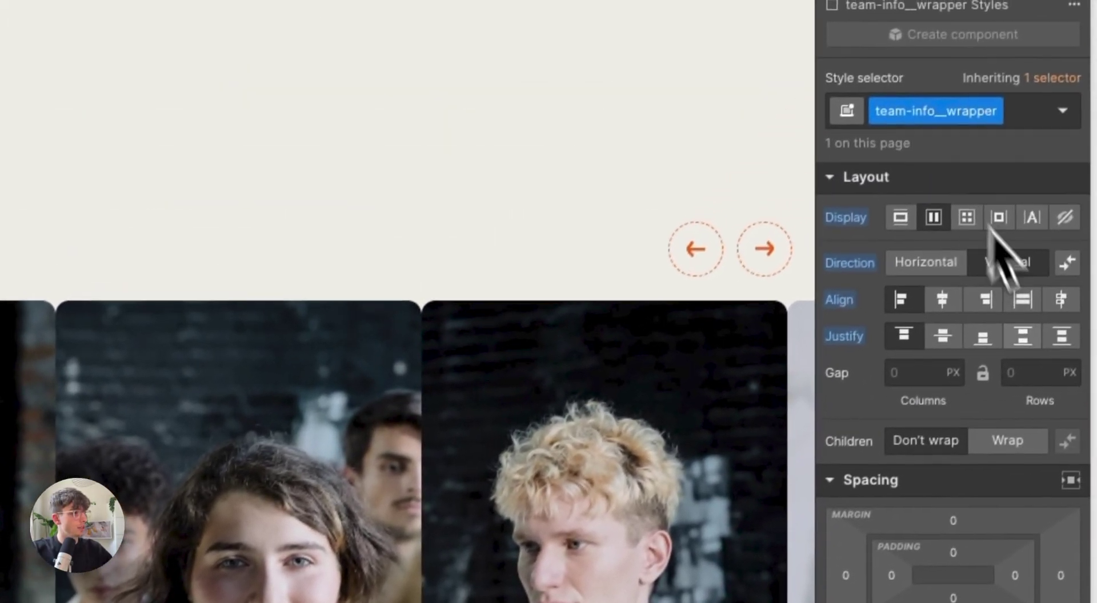
- Set a 0.5rem row gap on team-info__wrapper between role and name
left_click(1027, 377)
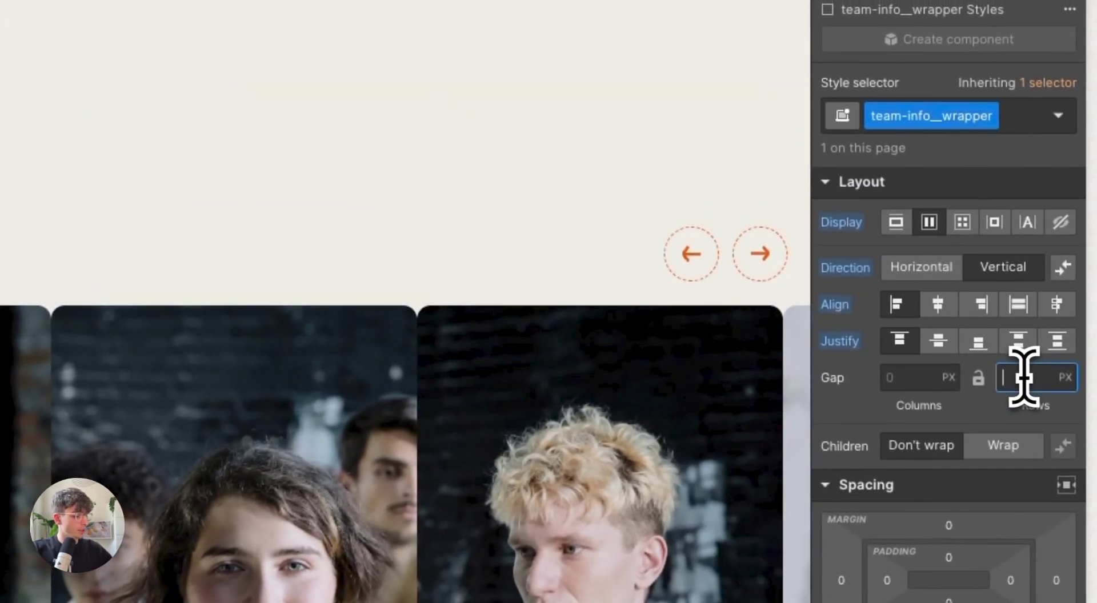
type(".5rem")
key("Return")
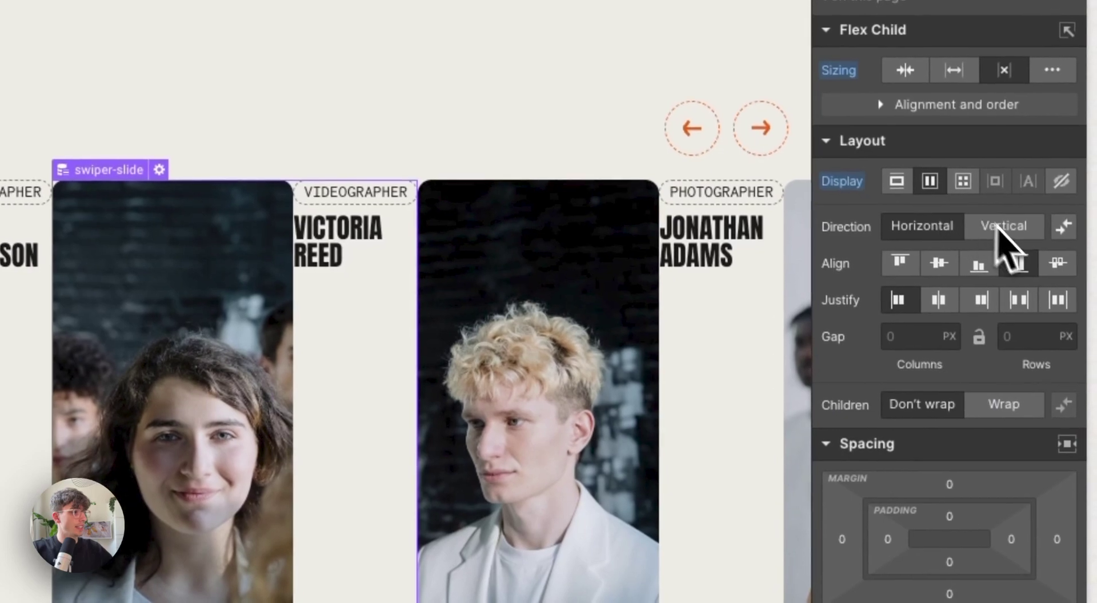
- Make swiper-slide vertical, aligned and justified to start, with a 1rem gap
left_click(1008, 229)
left_click(905, 267)
left_click(898, 299)
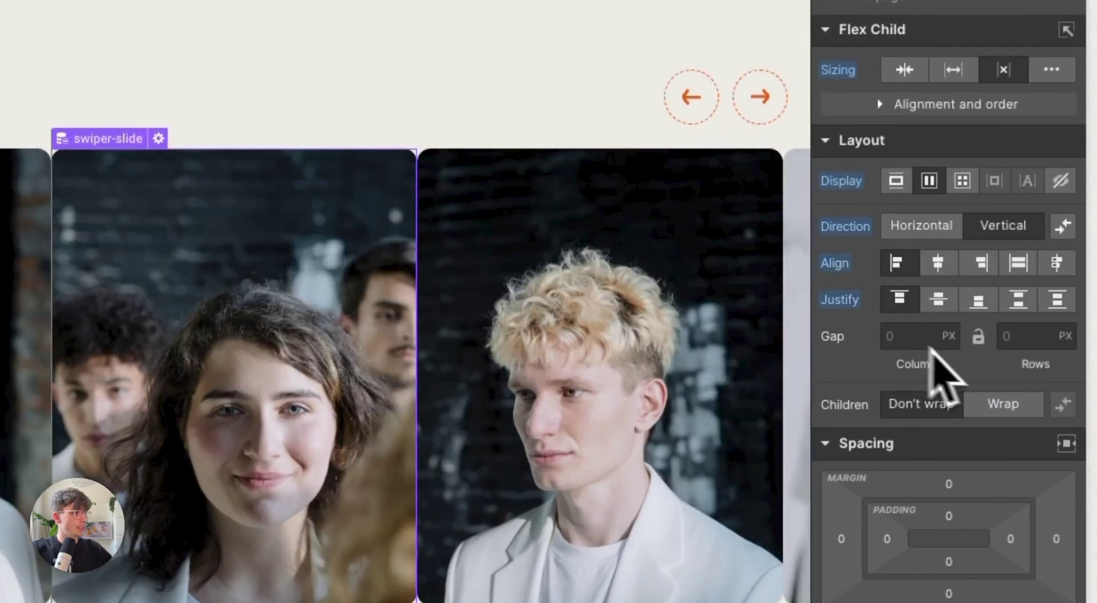
left_click(1021, 337)
type("1rem")
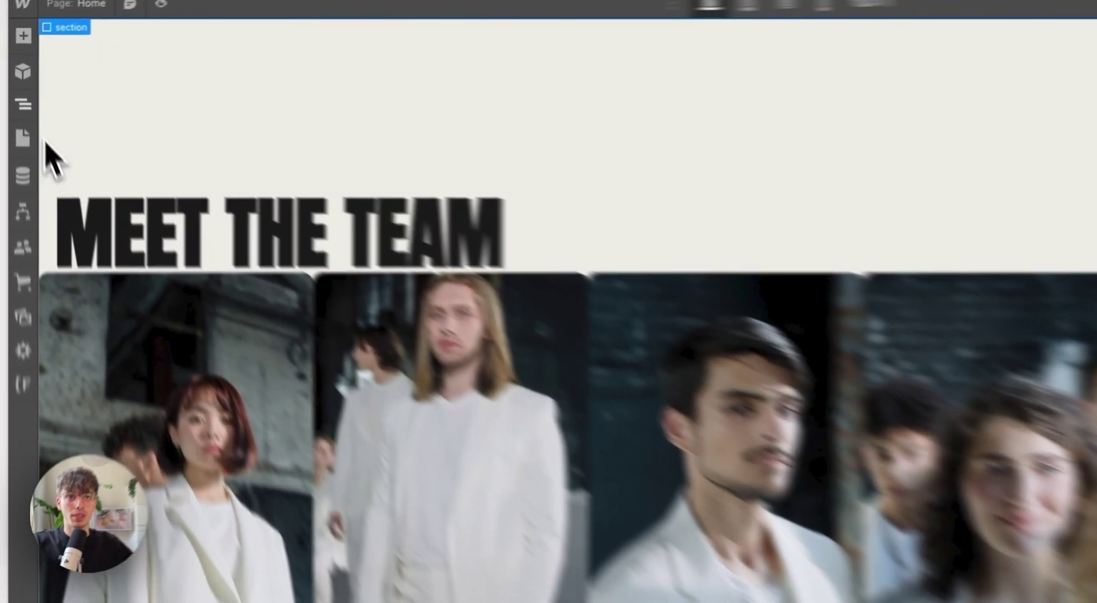
- Give swiper-wrapper 1.25rem padding on the left and right
left_click(15, 83)
left_click(64, 155)
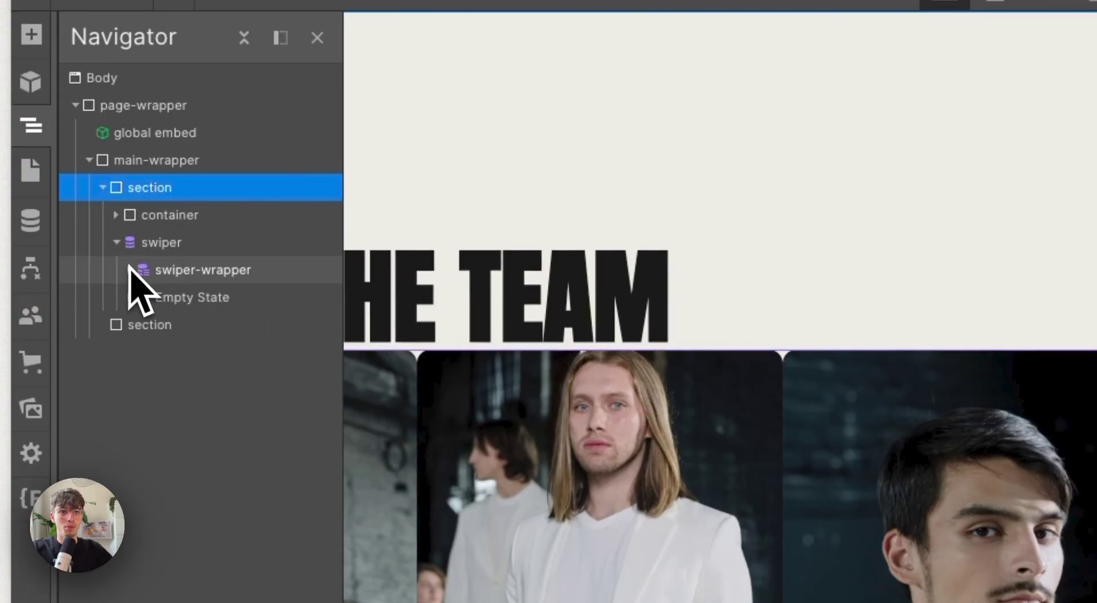
left_click(164, 273)
left_click(33, 128)
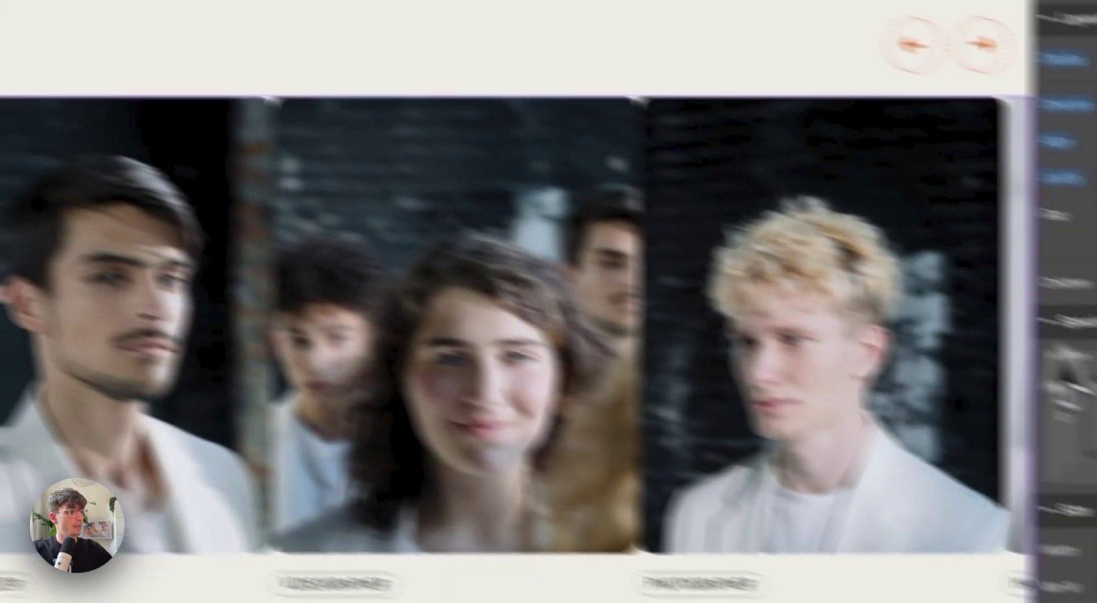
type("1.2")
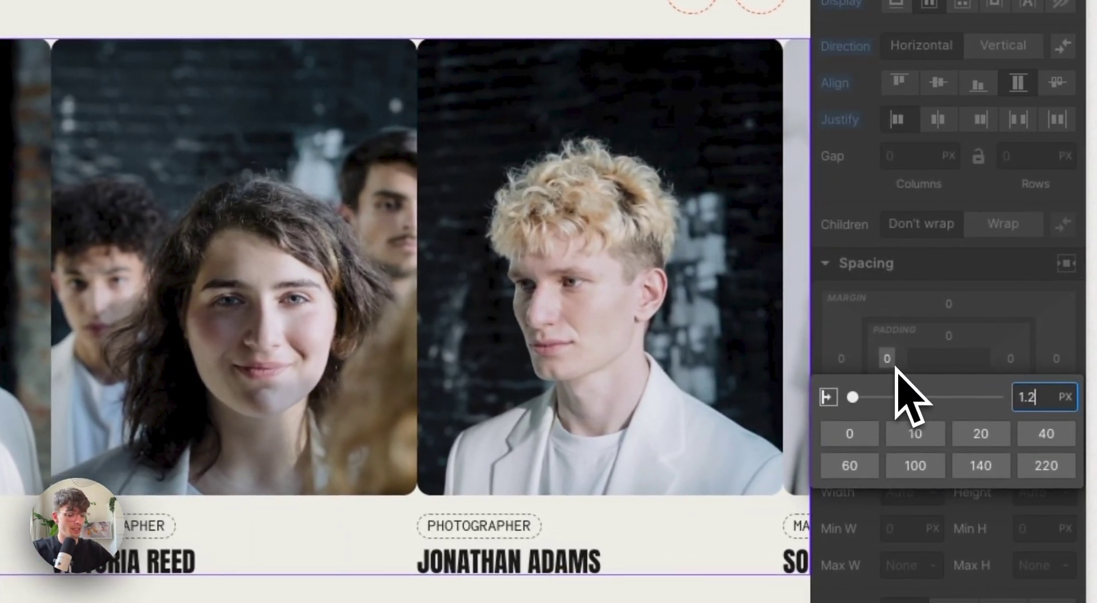
type("5rem")
key("Return")
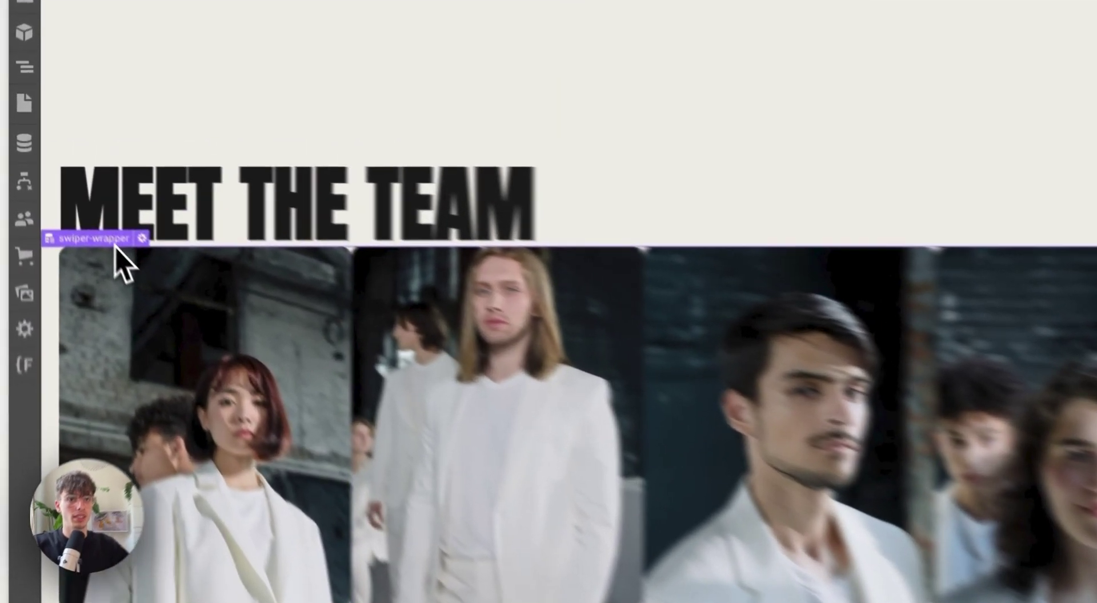
- Give the swiper a 3rem top margin and publish the site to staging
mouse_move(52, 181)
left_click(105, 250)
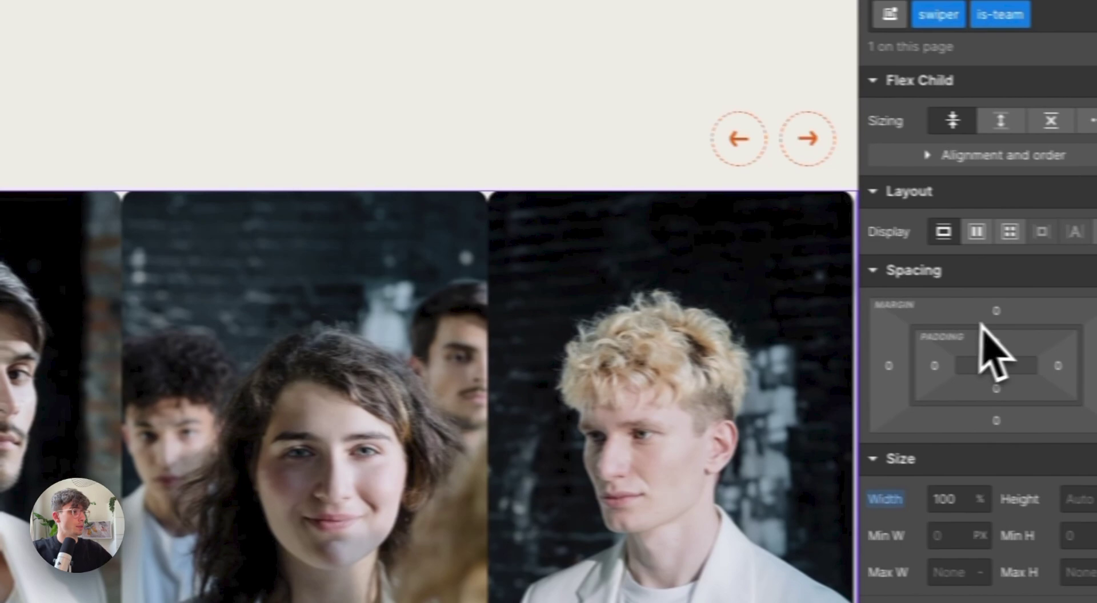
left_click(951, 306)
type("3rem")
key("Return")
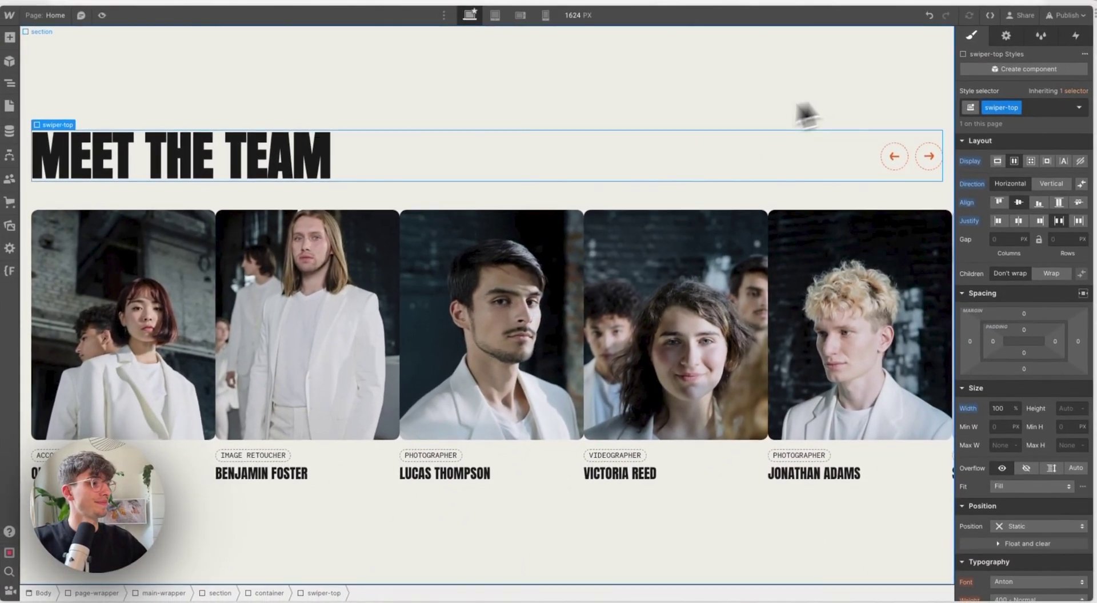
left_click(1047, 17)
left_click(1015, 209)
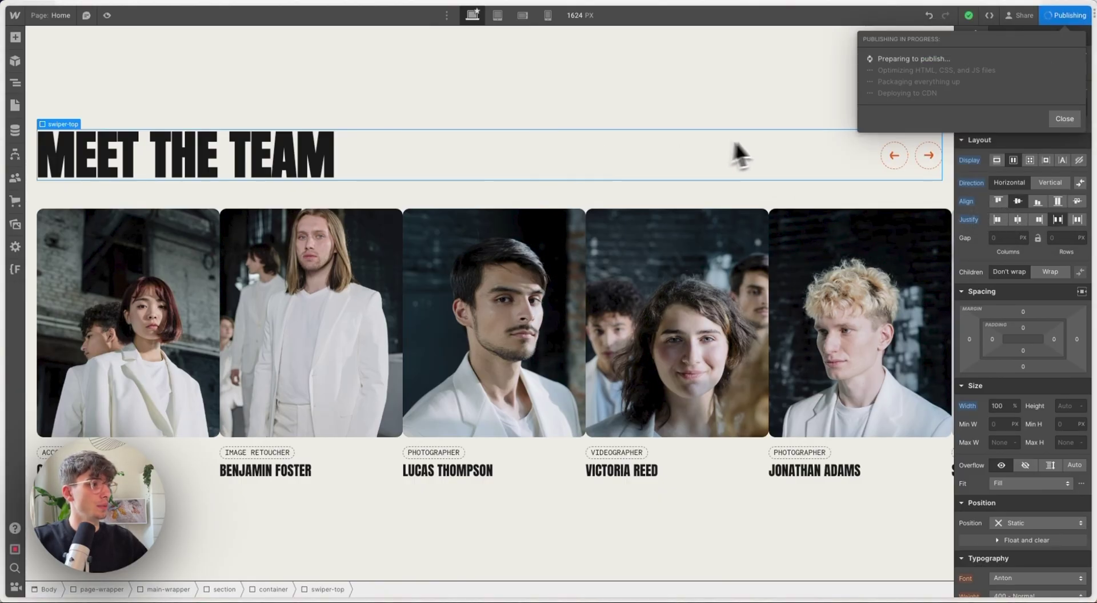
- Review the non-descriptive link content issue reported in the publishing panel
left_click(1050, 14)
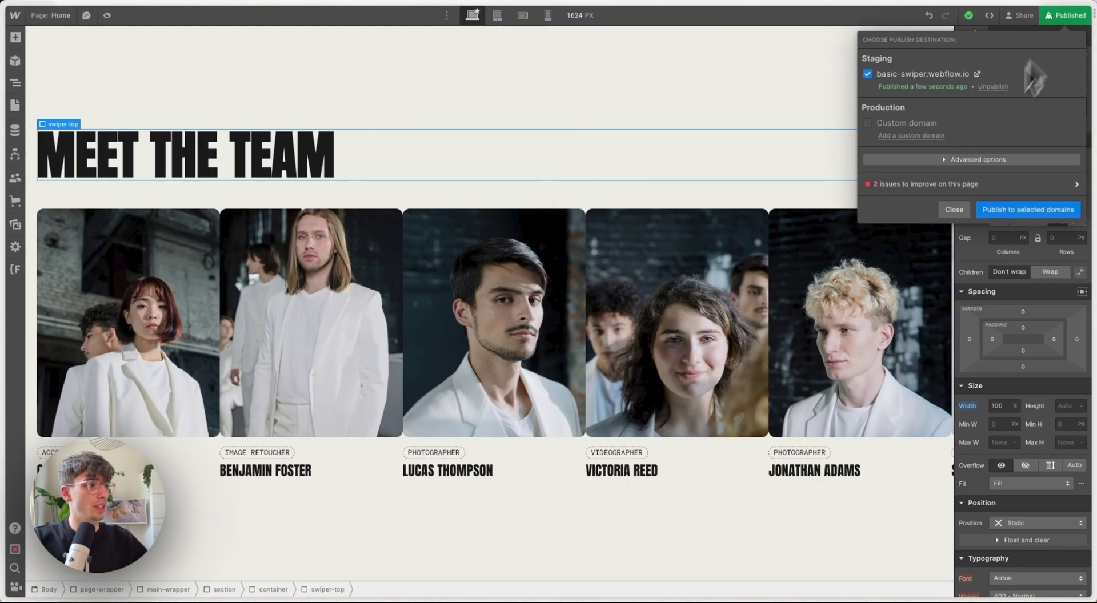
left_click(941, 188)
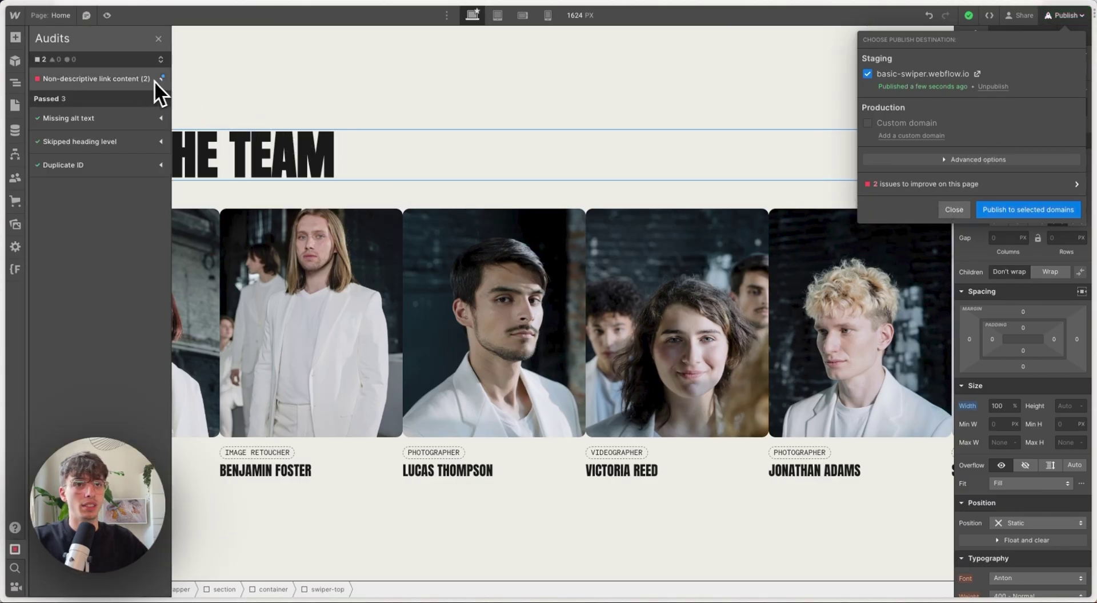
left_click(153, 80)
left_click(737, 178)
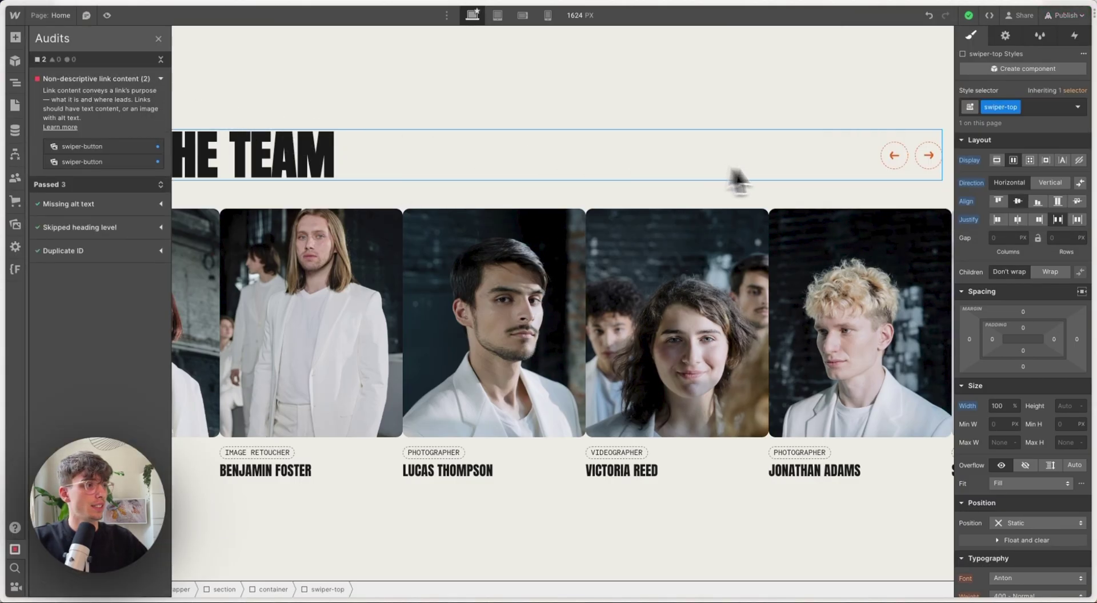
- Add an aria-label custom attribute reading 'previous slide' to the previous arrow link
left_click(893, 149)
left_click(908, 125)
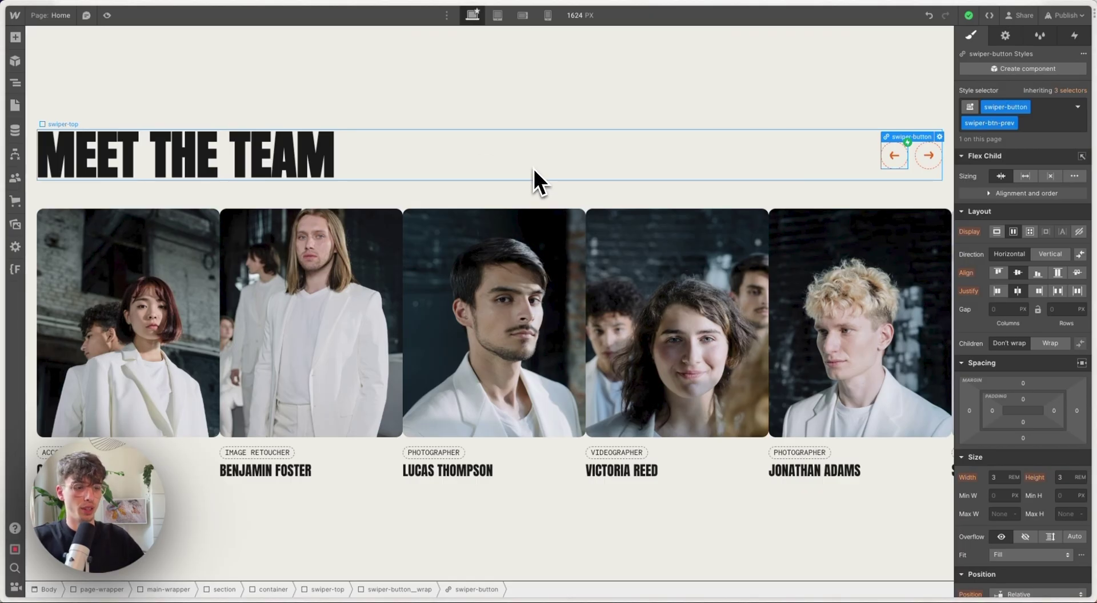
key("d")
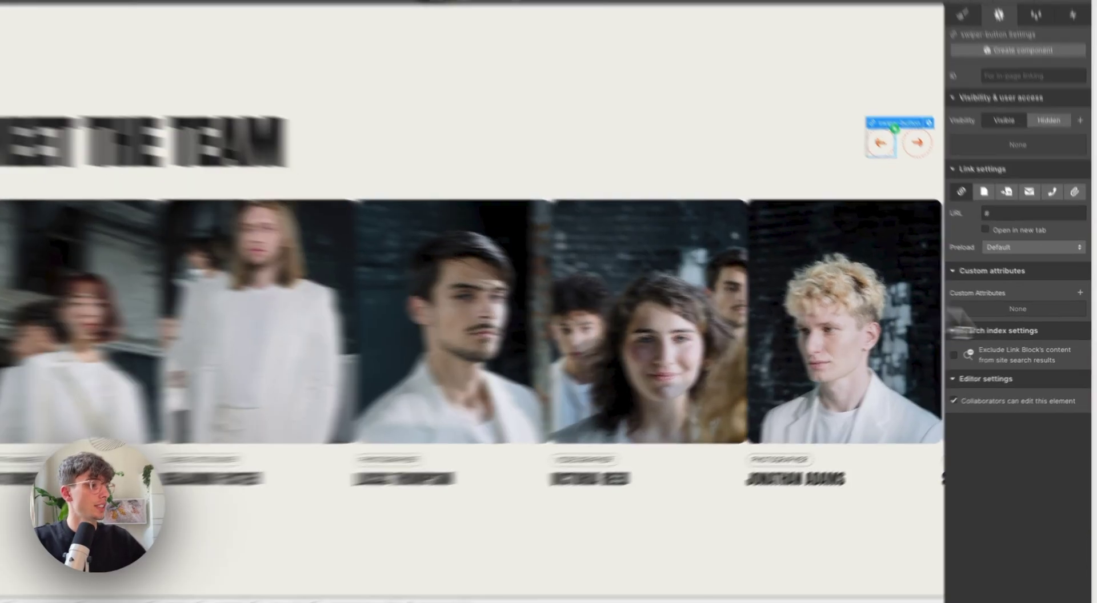
left_click(1081, 295)
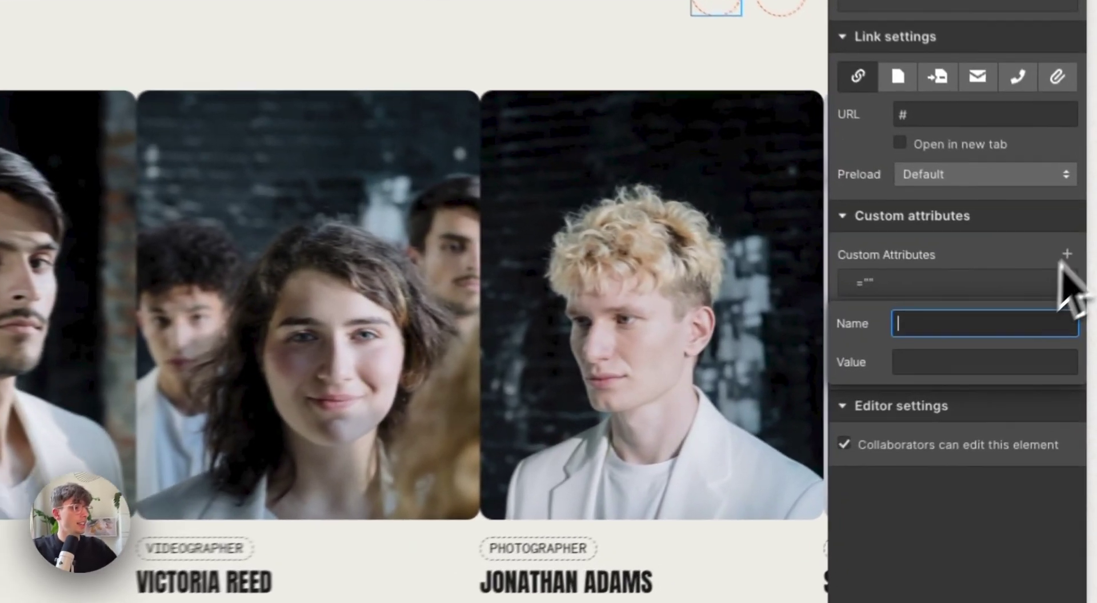
type("aria-label")
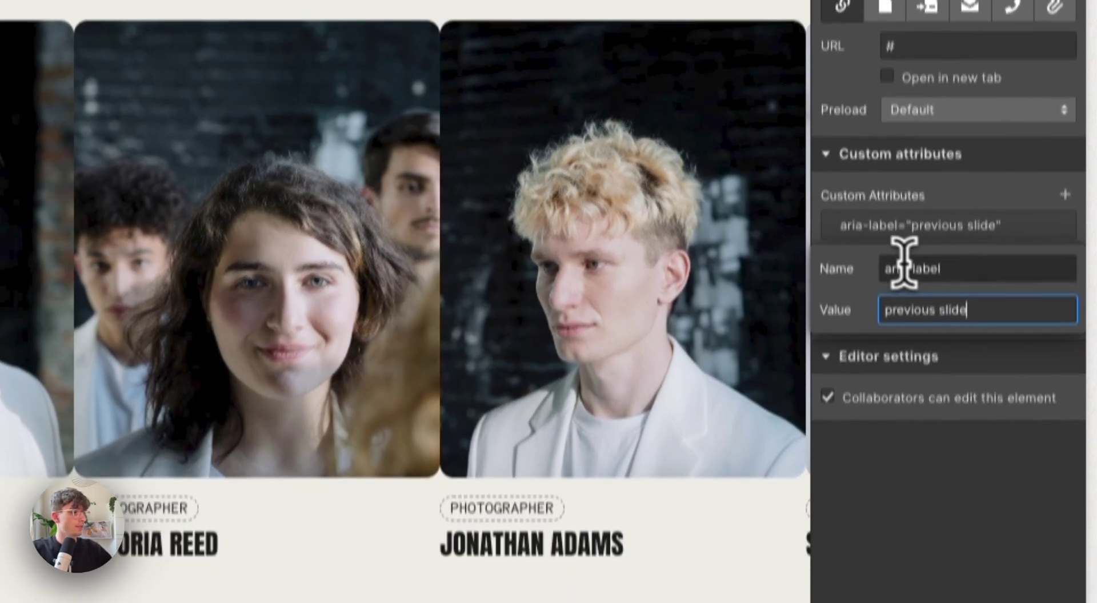
left_click_drag(907, 316, 956, 329)
key("BackSpace")
- Add an aria-label custom attribute reading 'next slide' to the next arrow link
left_click(972, 280)
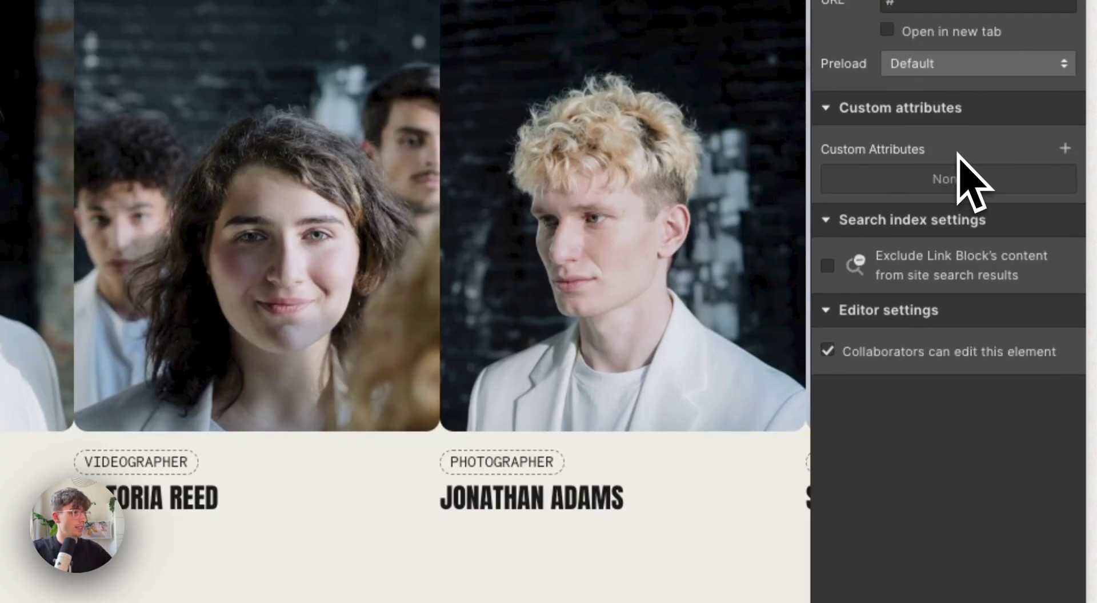
left_click(1062, 150)
type("aria-label")
key("Tab")
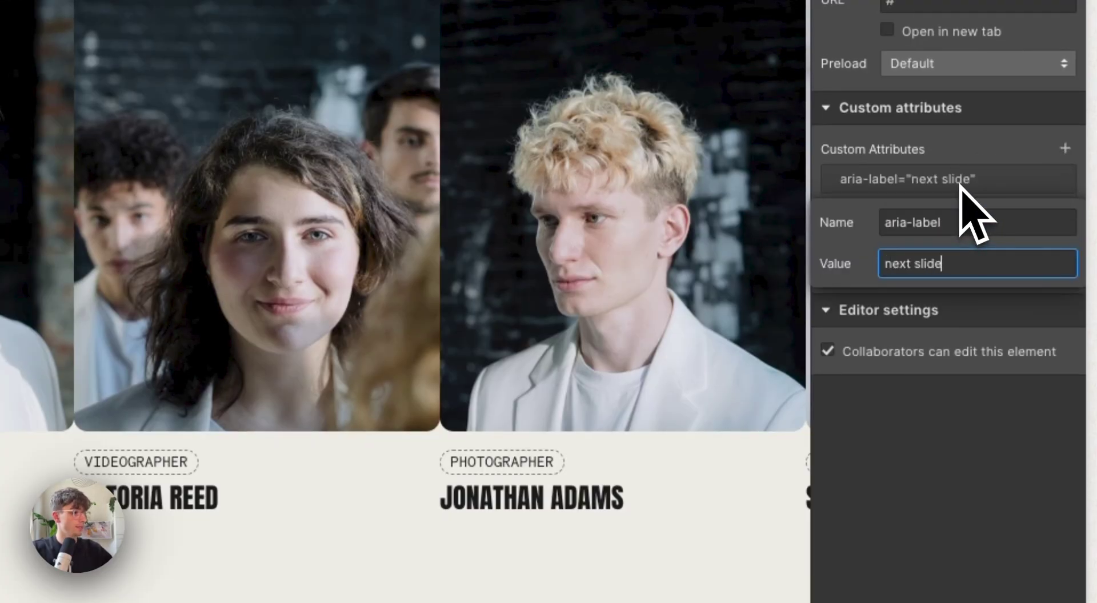
left_click(1023, 385)
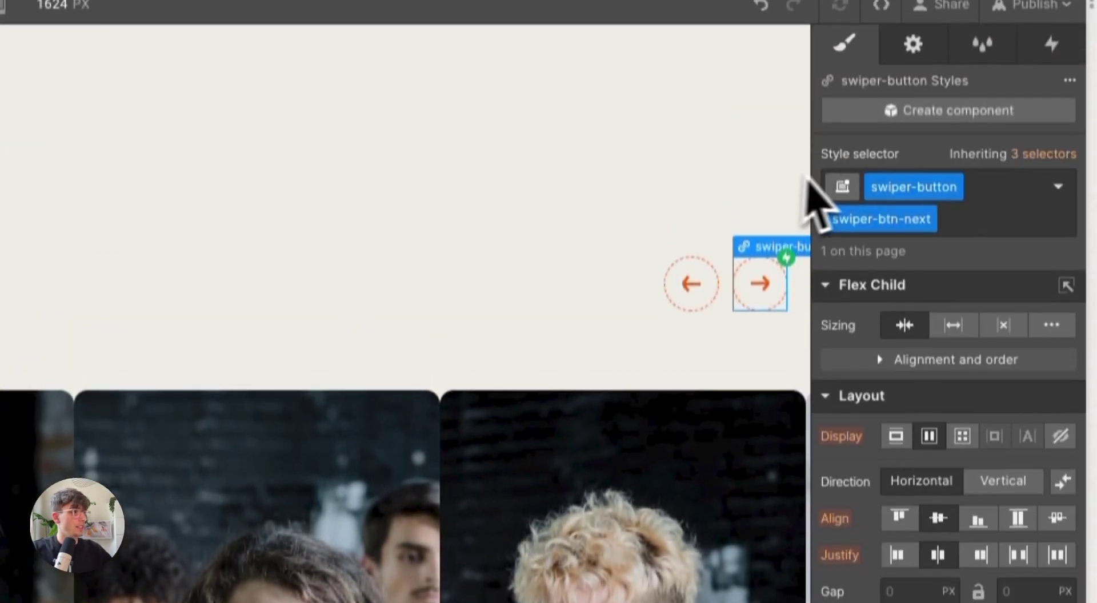
- Republish to basic-swiper.webflow.io and open the live Meet the Team page
left_click(1033, 4)
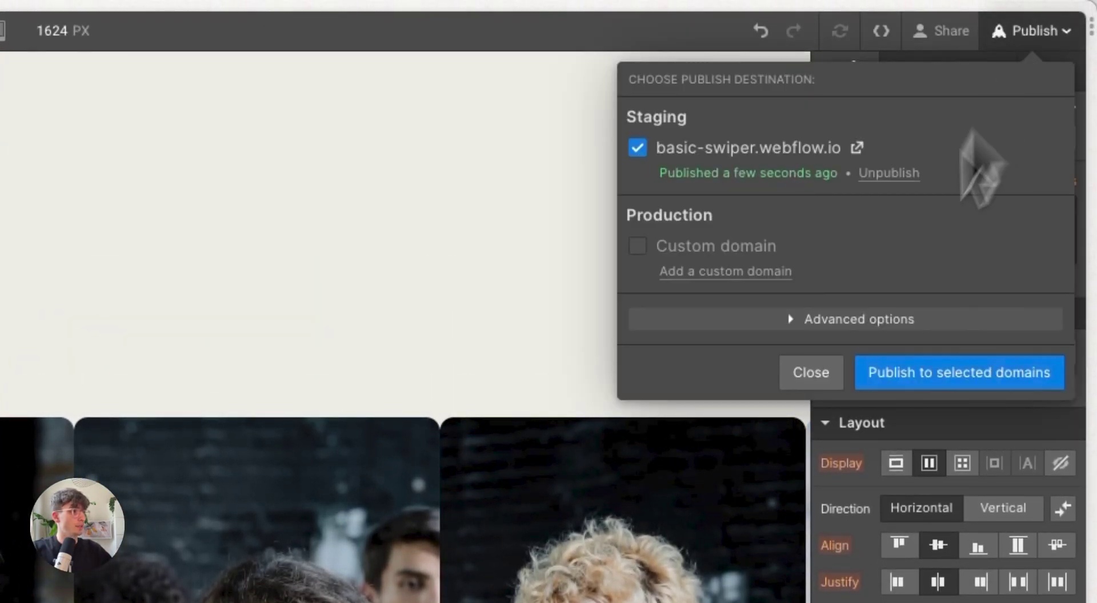
left_click(877, 389)
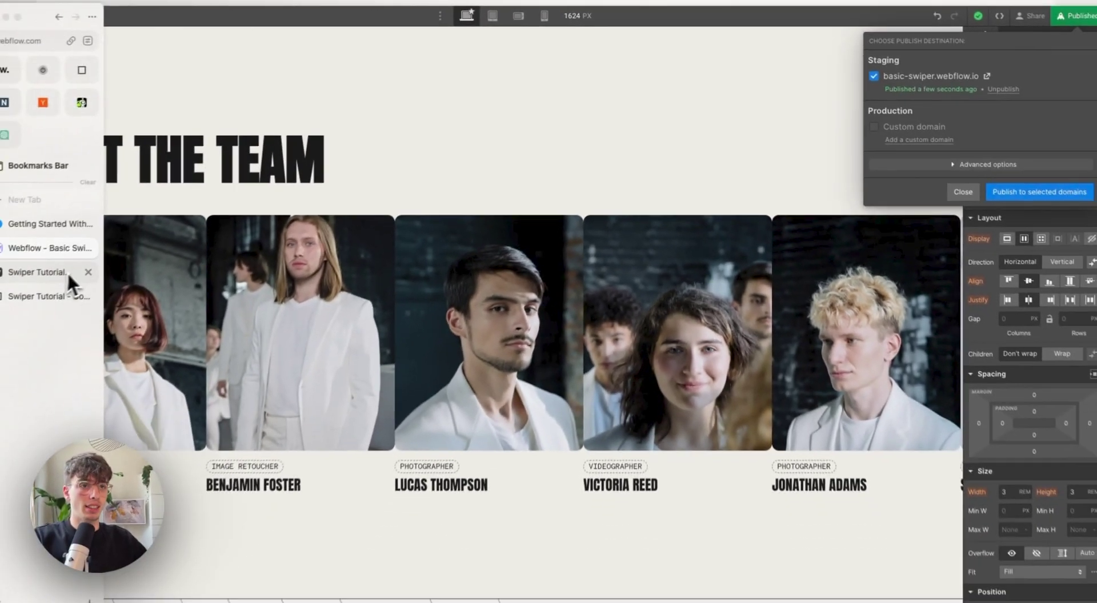
left_click(68, 274)
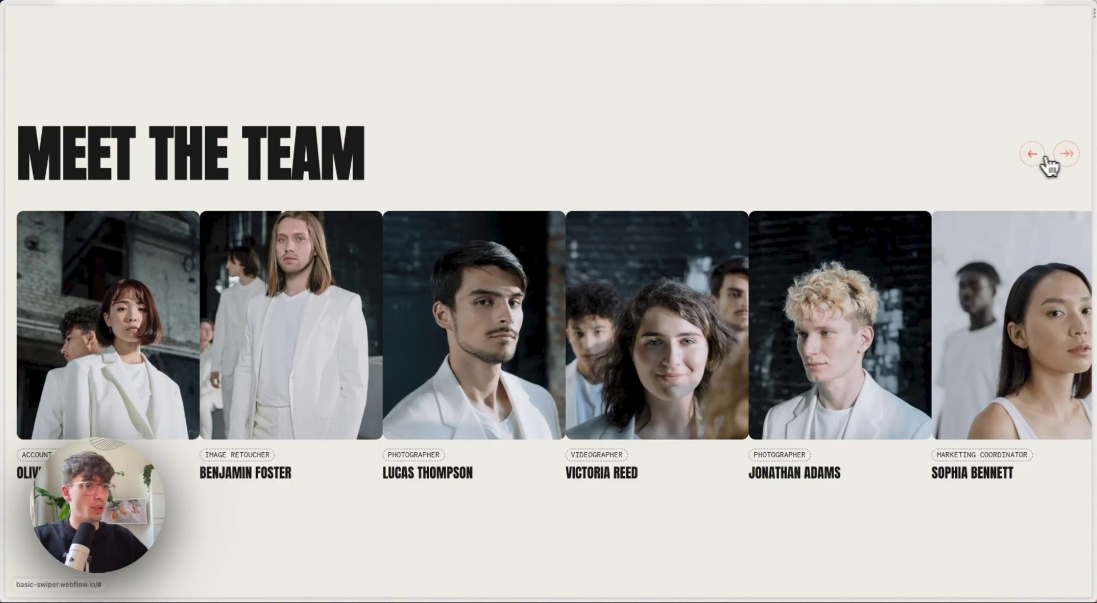
- Copy the Initialize Swiper code block from the Swiper docs and return to the Meet the Team page
mouse_move(92, 160)
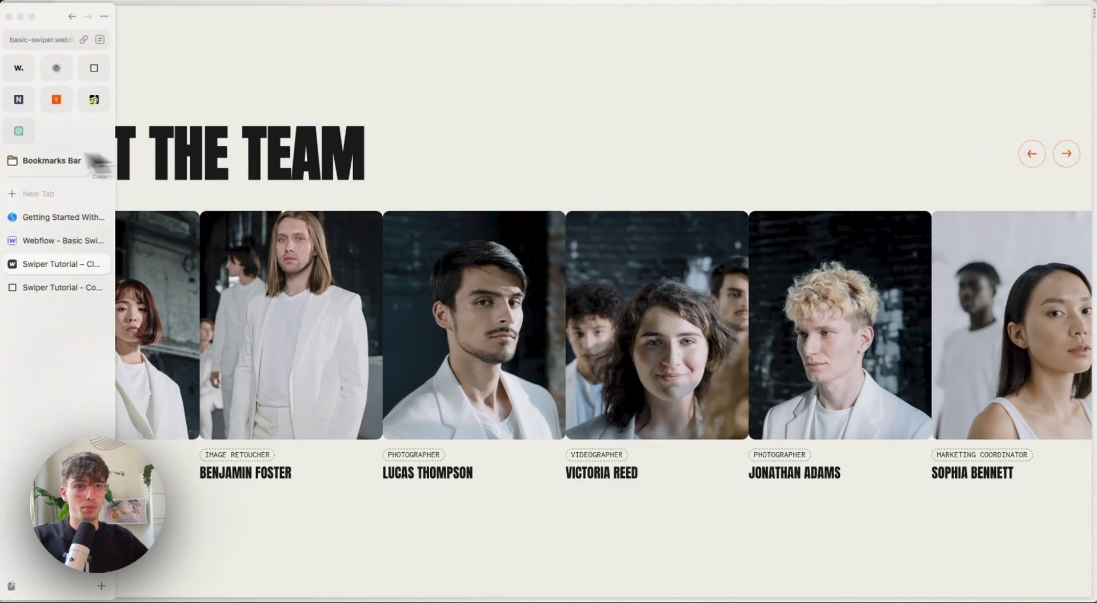
left_click(63, 216)
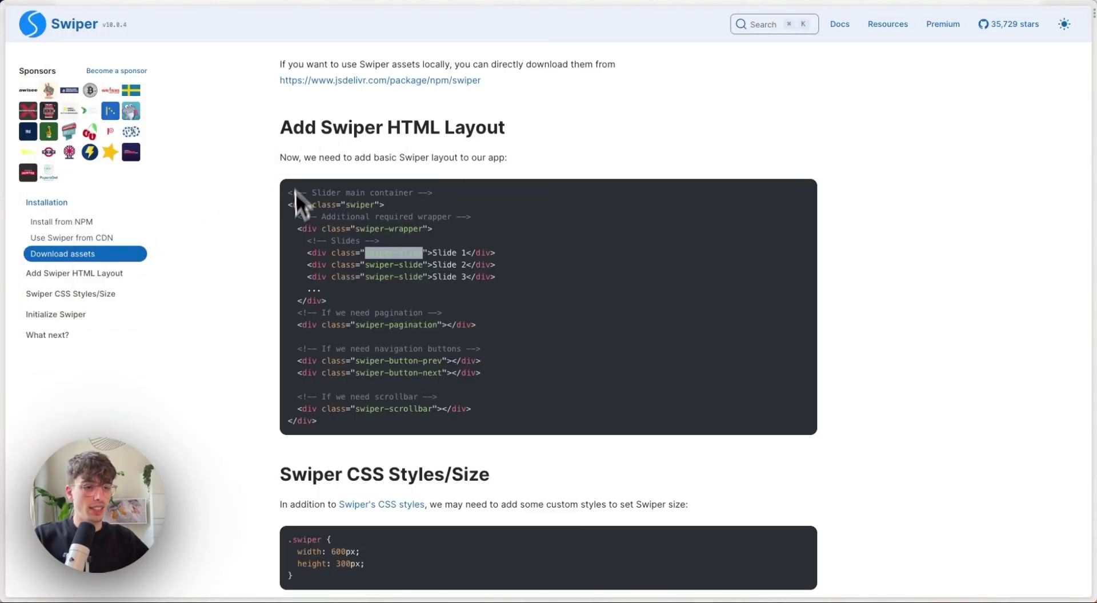
scroll(296, 192, "down", 8)
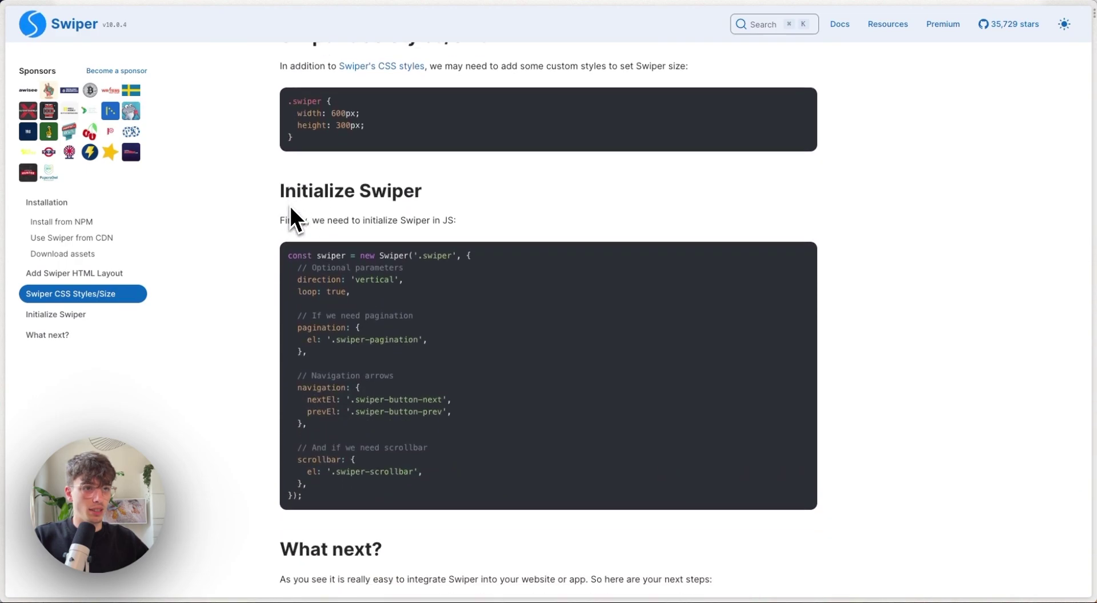
scroll(291, 215, "down", 1)
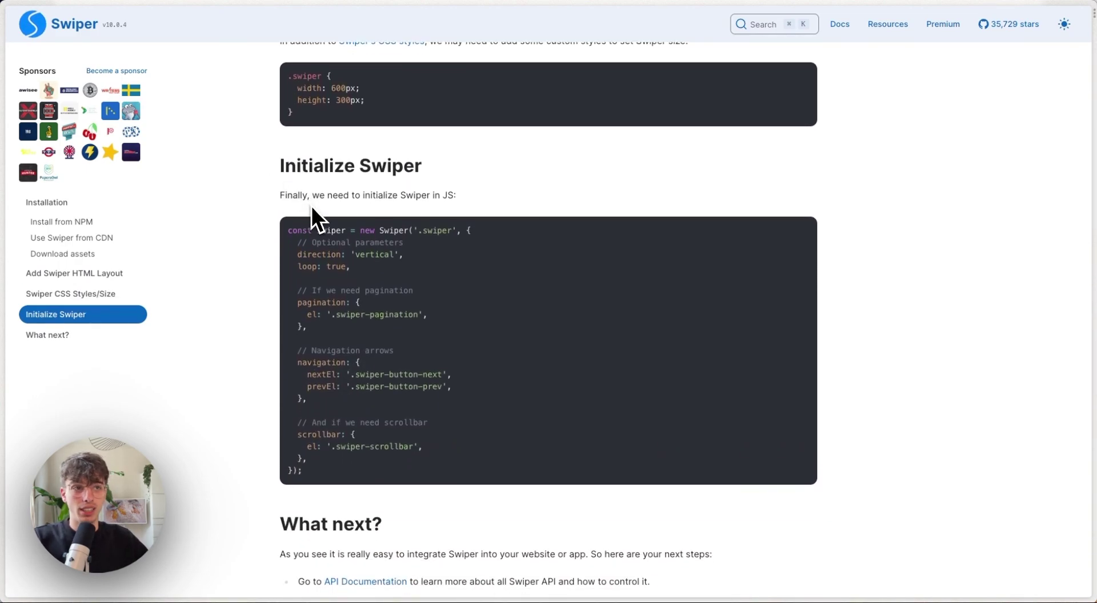
scroll(318, 210, "down", 1)
left_click_drag(340, 430, 289, 188)
key("super+c")
left_click(40, 237)
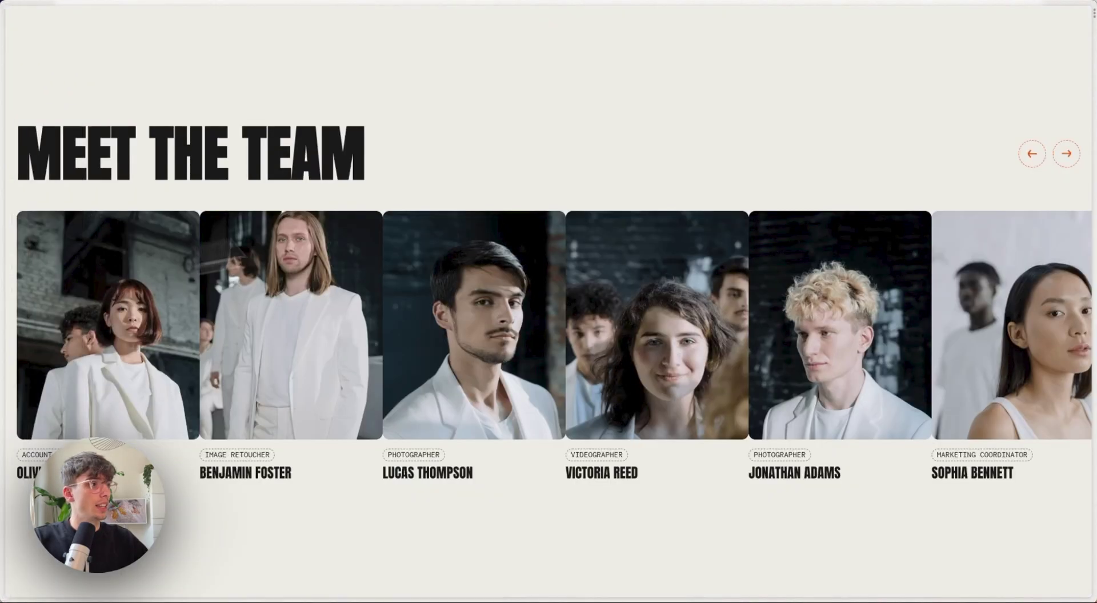
- Open the Swiper Tutorial sandbox in a second pane beside the team page and widen the team pane
left_click(1085, 17)
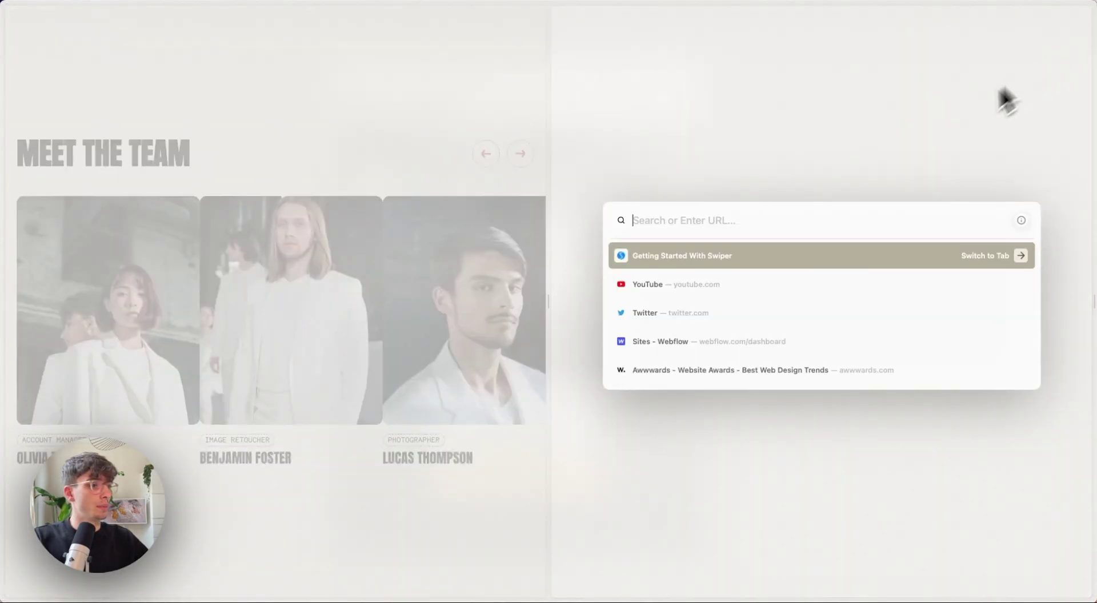
type("codesandbox.io/s/swiper-tutorial-hxp5y5?file=/script.js")
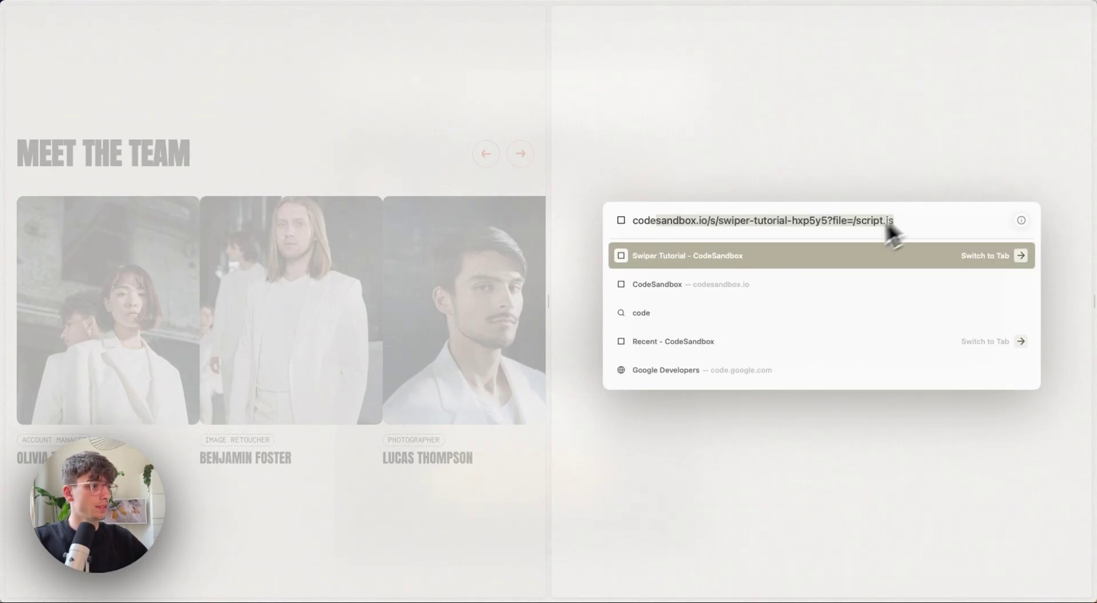
left_click(779, 255)
left_click_drag(548, 127, 649, 127)
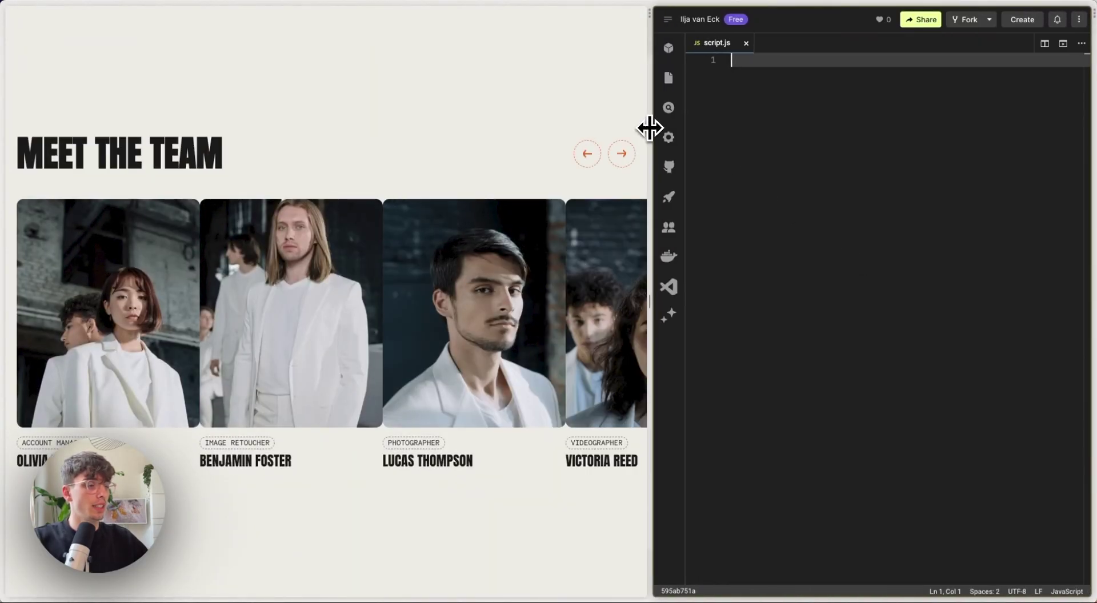
- Paste the Swiper initialisation code into script.js and delete its pagination and scrollbar blocks
key("super+v")
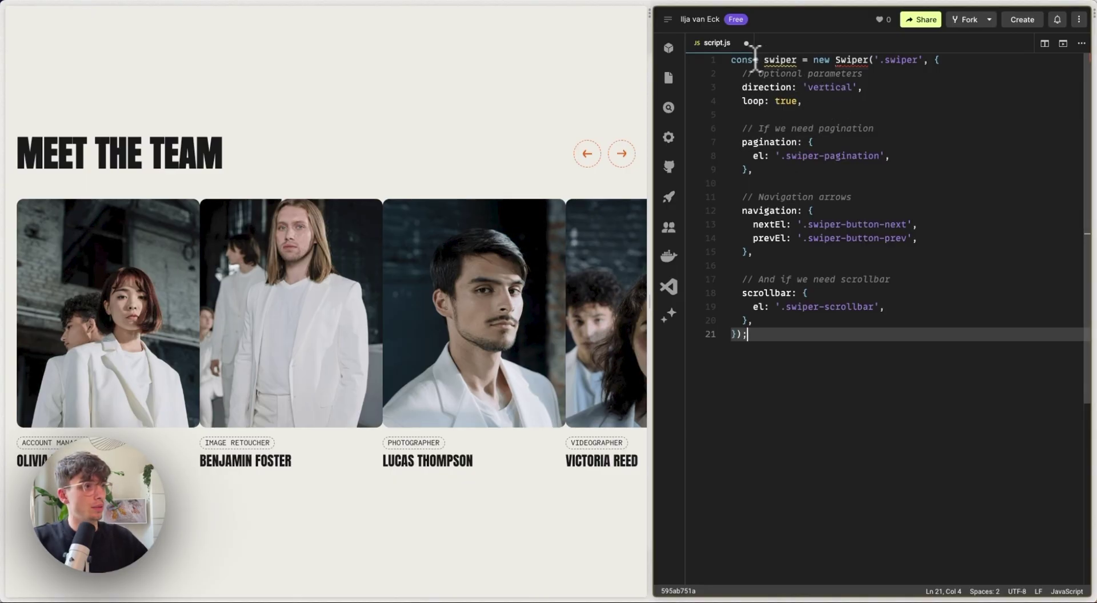
left_click_drag(731, 60, 793, 61)
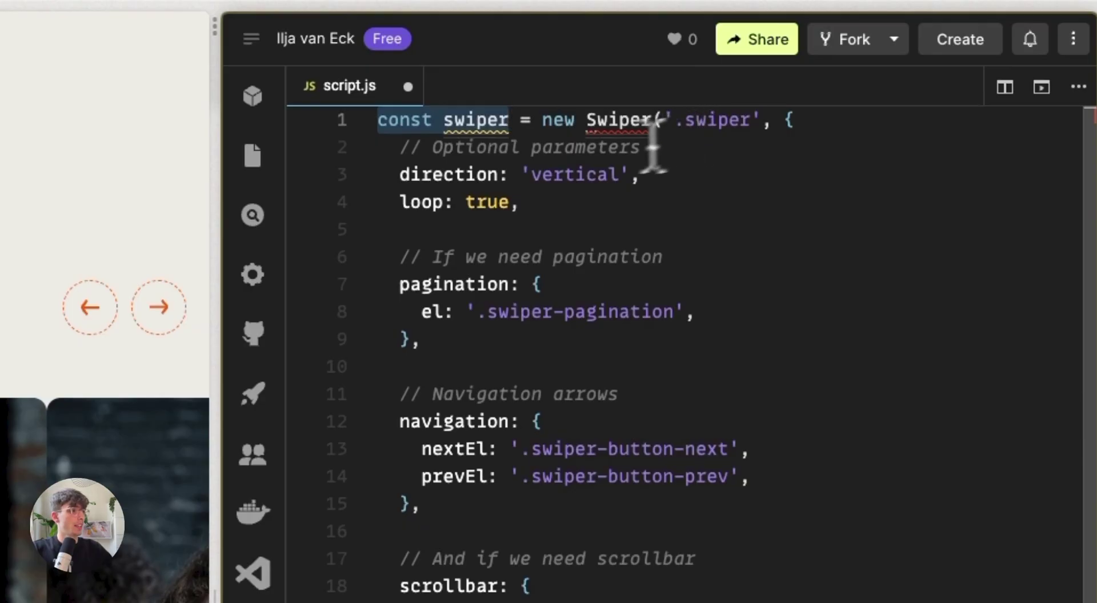
left_click_drag(402, 147, 536, 202)
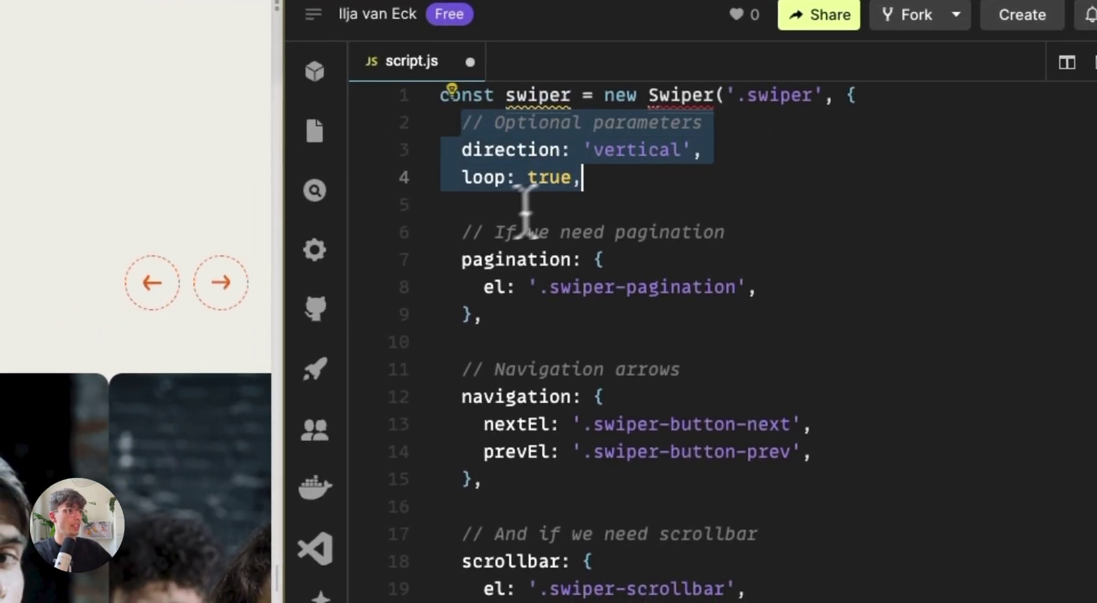
left_click_drag(452, 233, 526, 313)
key("BackSpace")
key("BackSpace")
key("BackSpace")
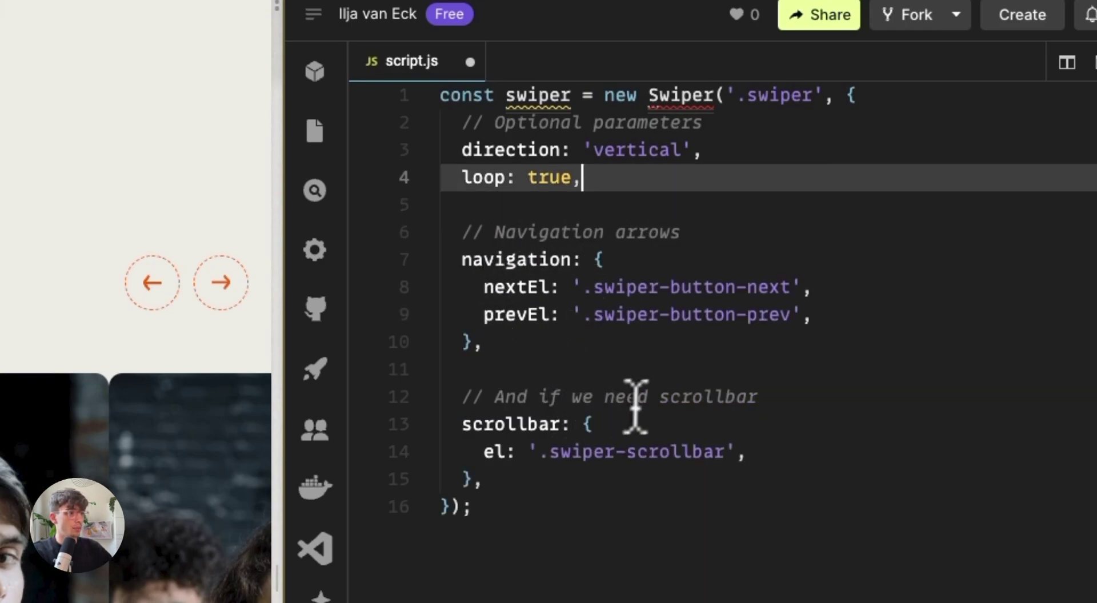
left_click_drag(502, 480, 443, 372)
key("BackSpace")
key("BackSpace")
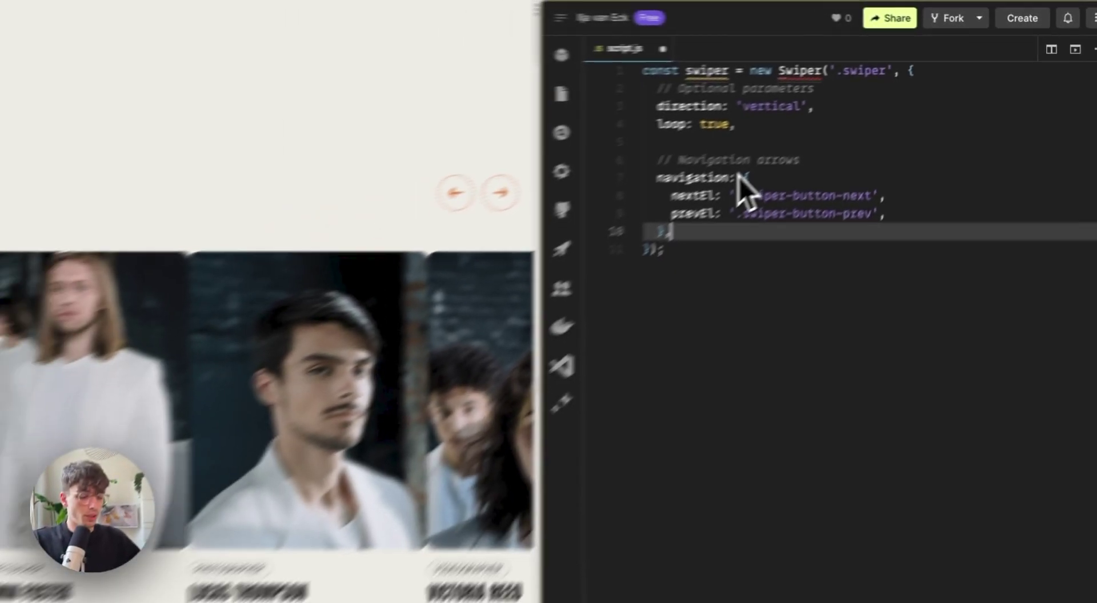
- Rename the swiper variable to teamSlider, target '.swiper.is-team', and save script.js
mouse_move(775, 61)
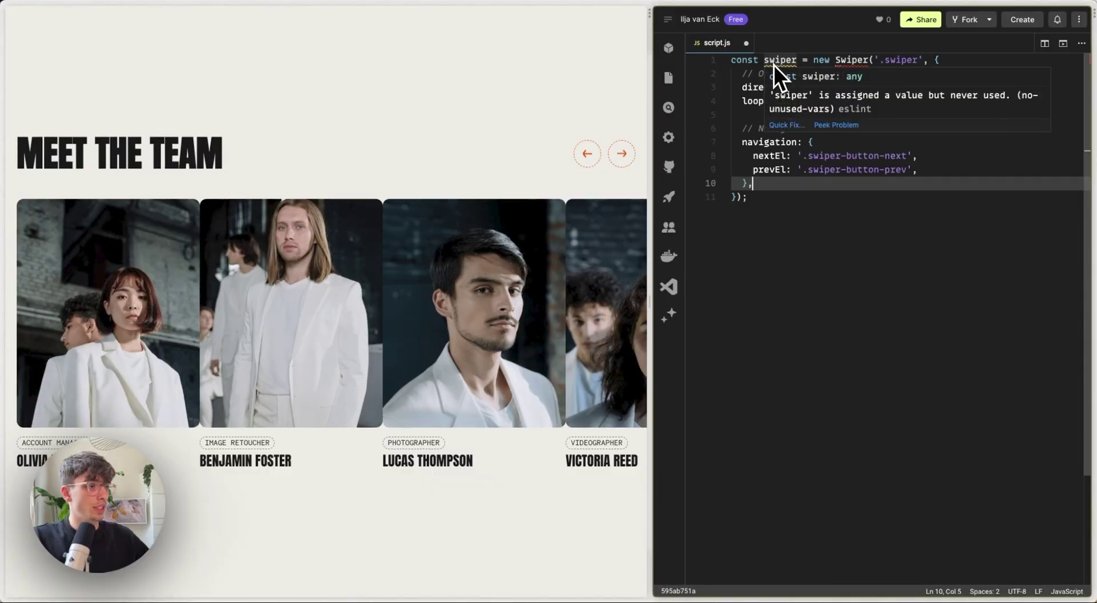
double_click(774, 60)
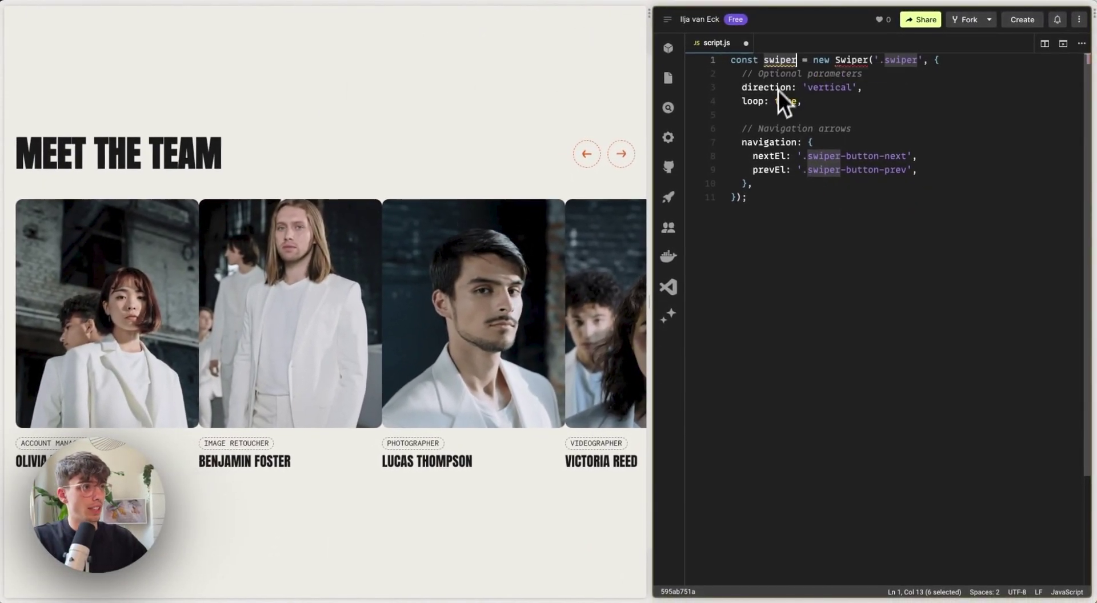
type("teamSli9der")
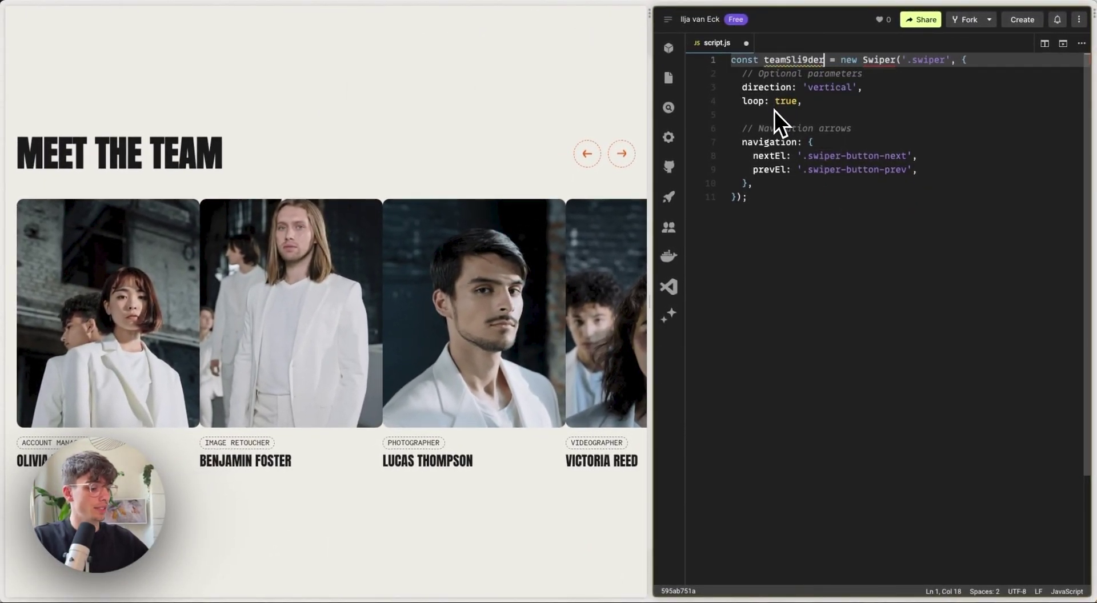
key("BackSpace")
key("BackSpace")
key("BackSpace")
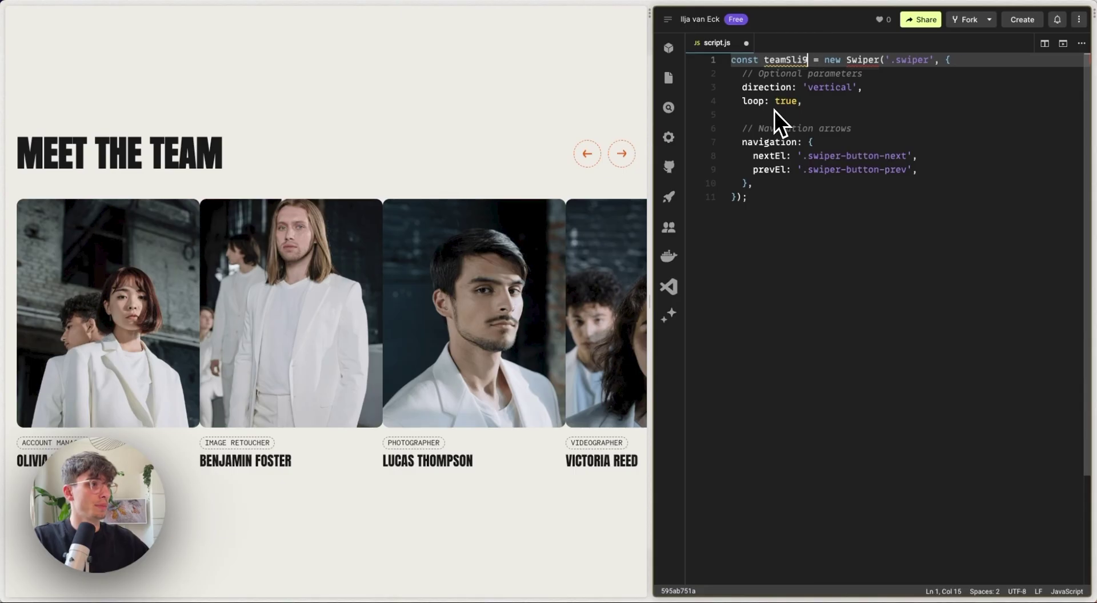
key("BackSpace")
type("der")
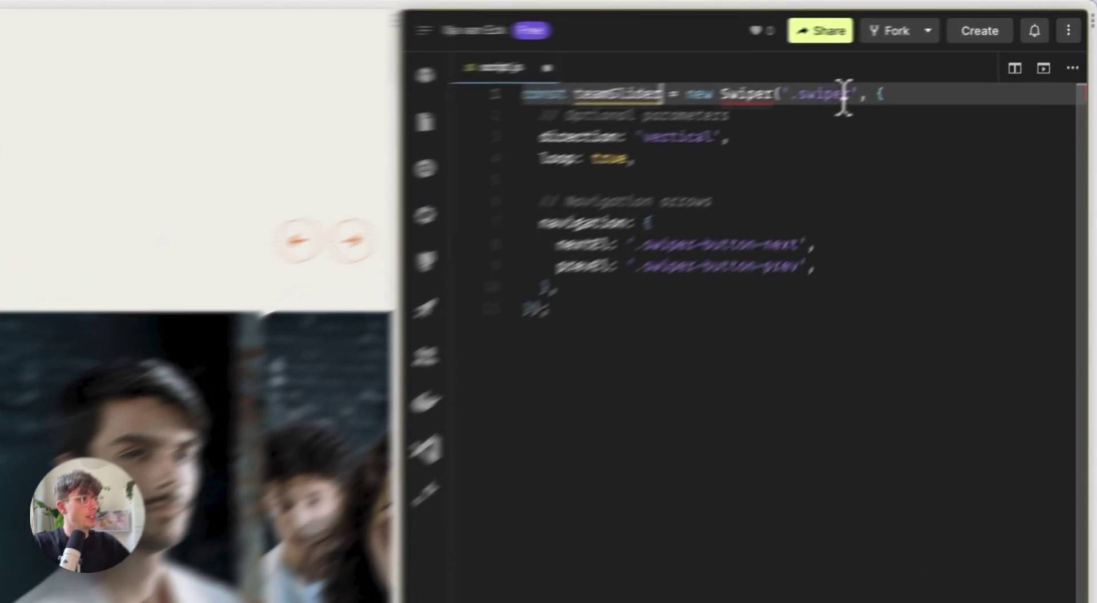
left_click(941, 63)
type("-is")
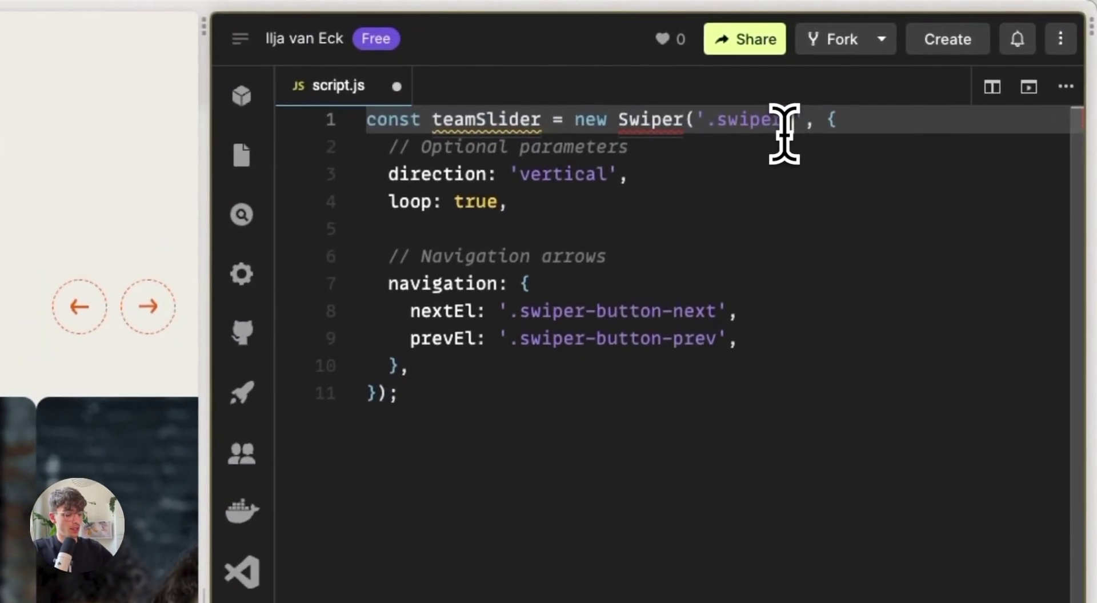
type("-team")
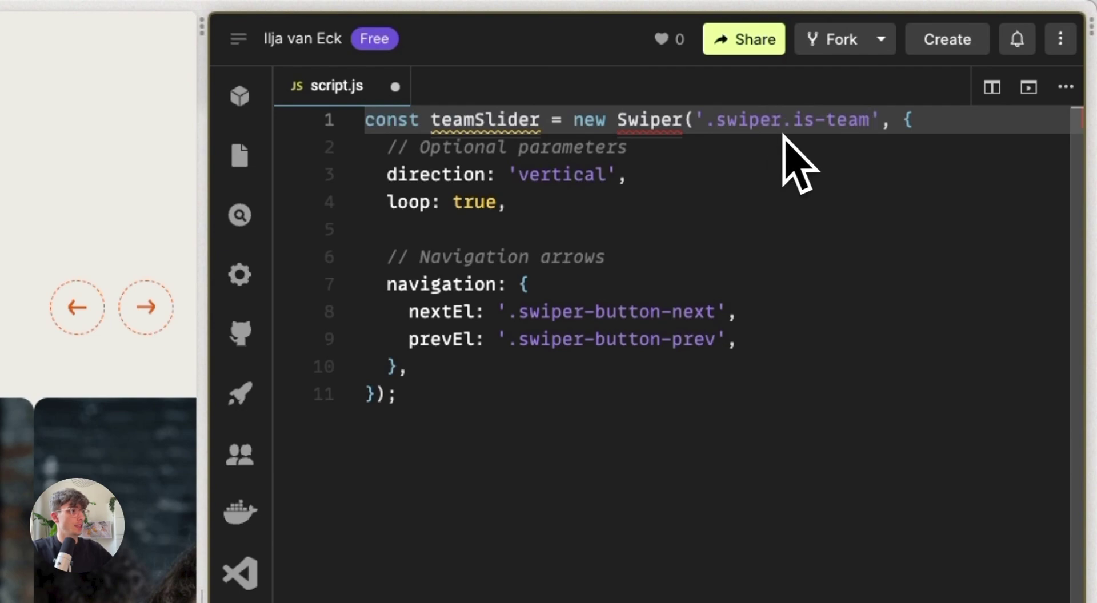
key("super+s")
left_click(665, 202)
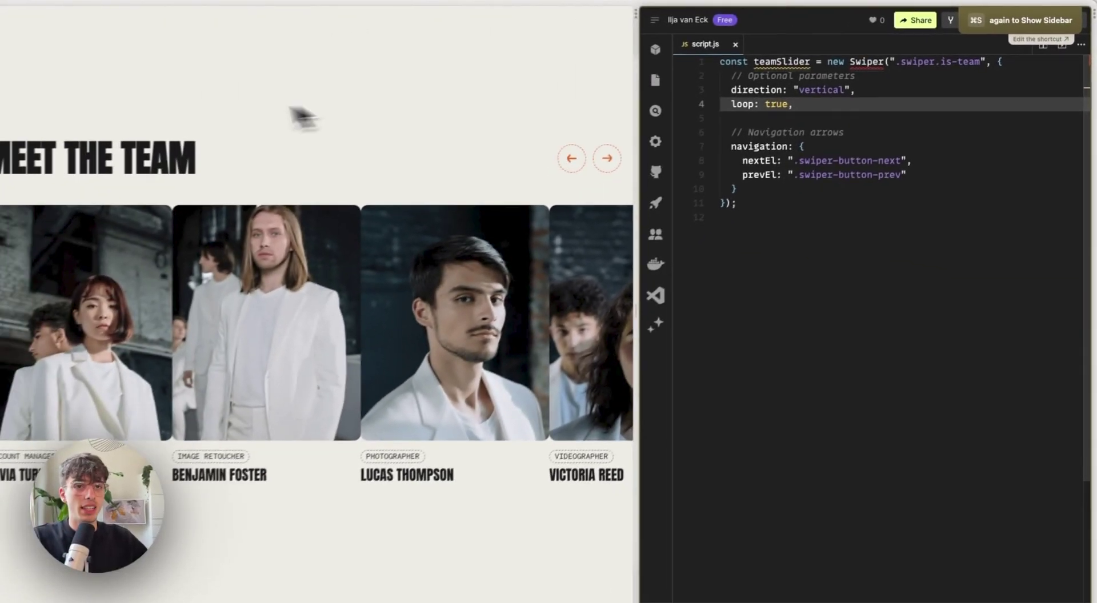
mouse_move(10, 127)
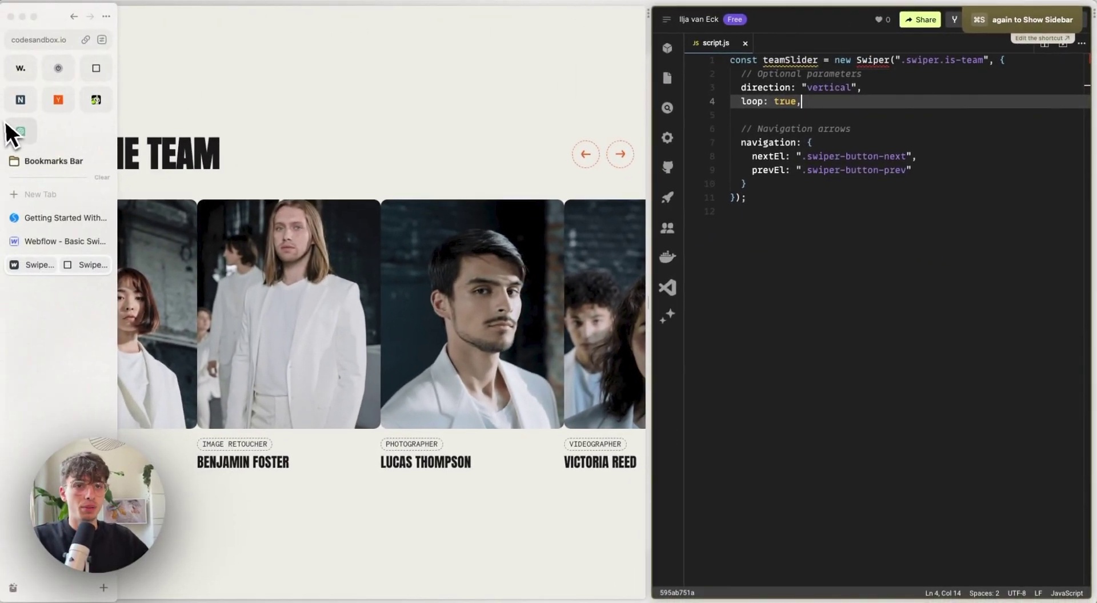
left_click(58, 216)
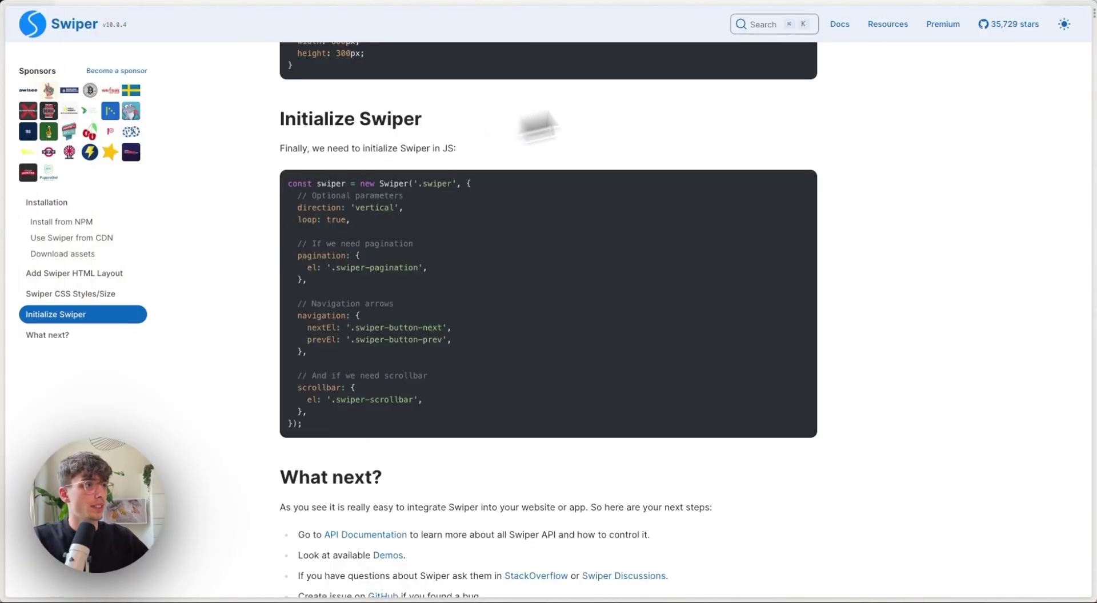
mouse_move(835, 34)
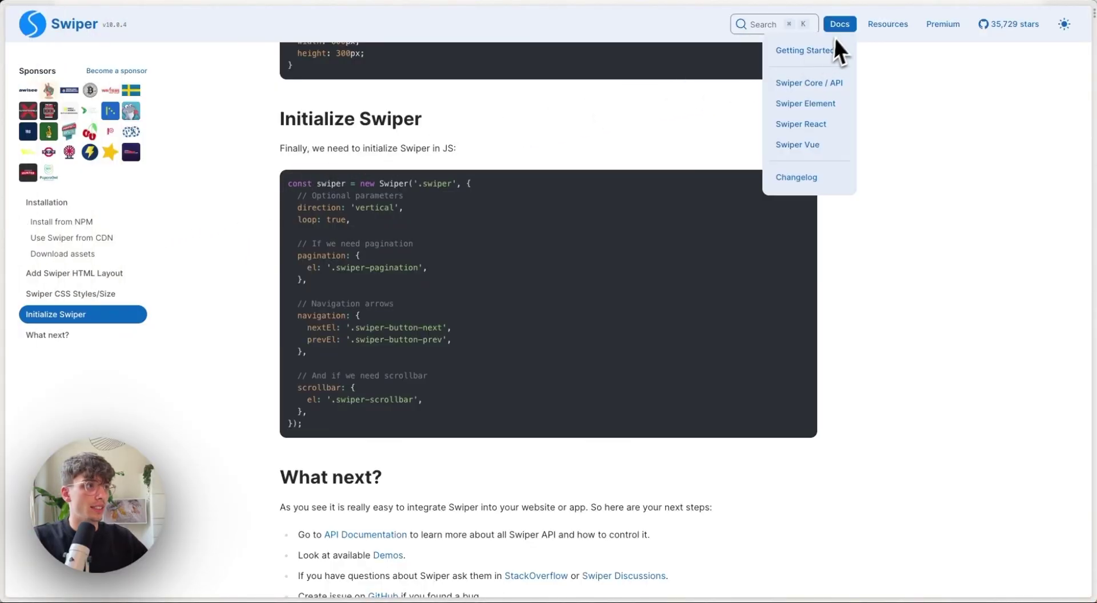
left_click(834, 89)
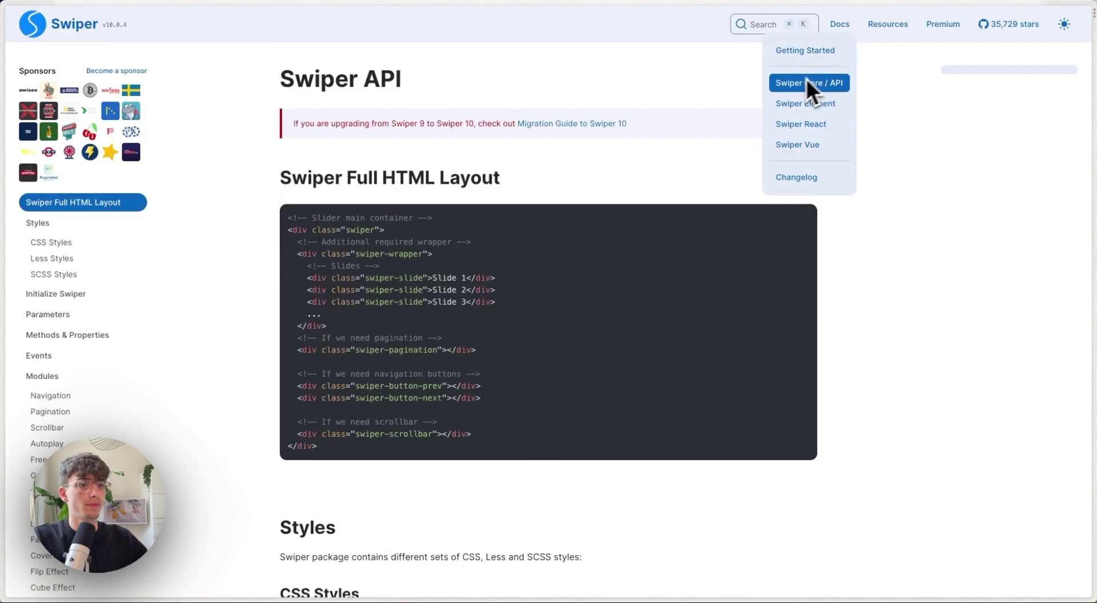
left_click(60, 320)
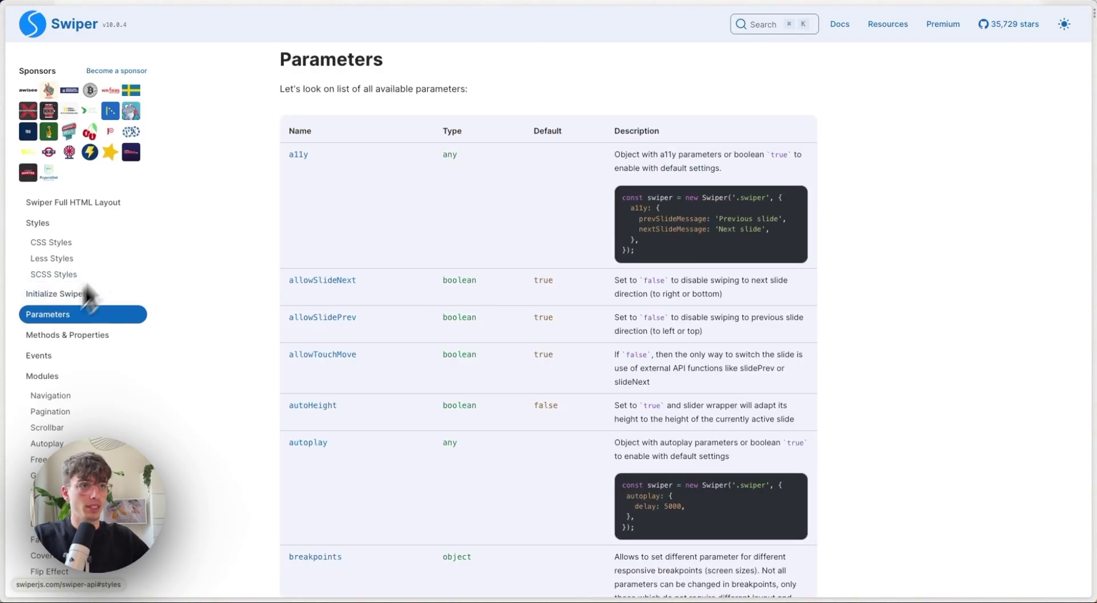
scroll(461, 183, "down", 20)
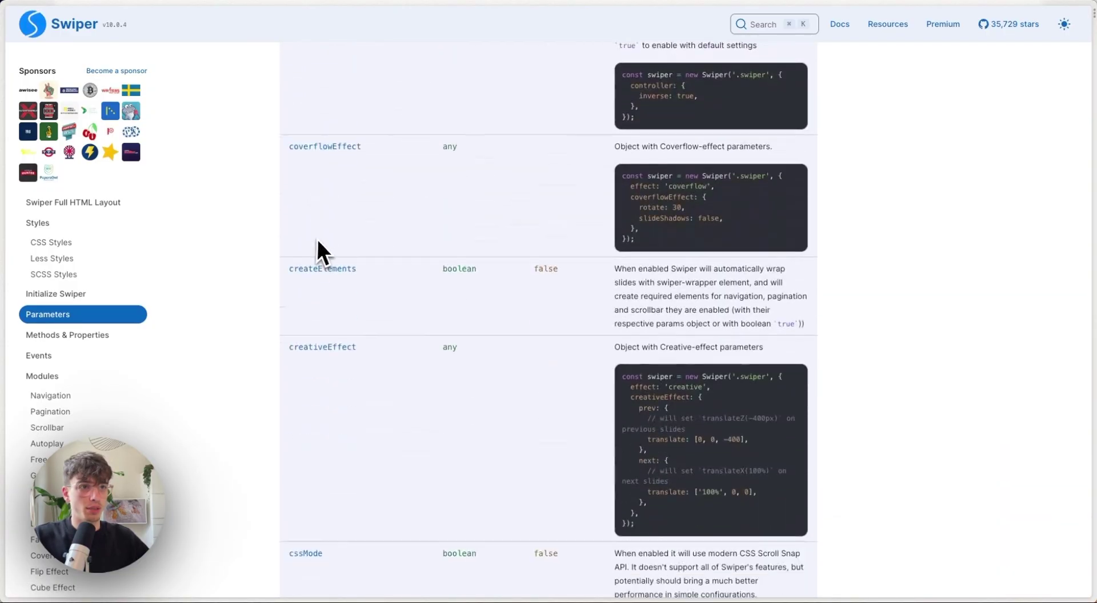
scroll(320, 238, "down", 15)
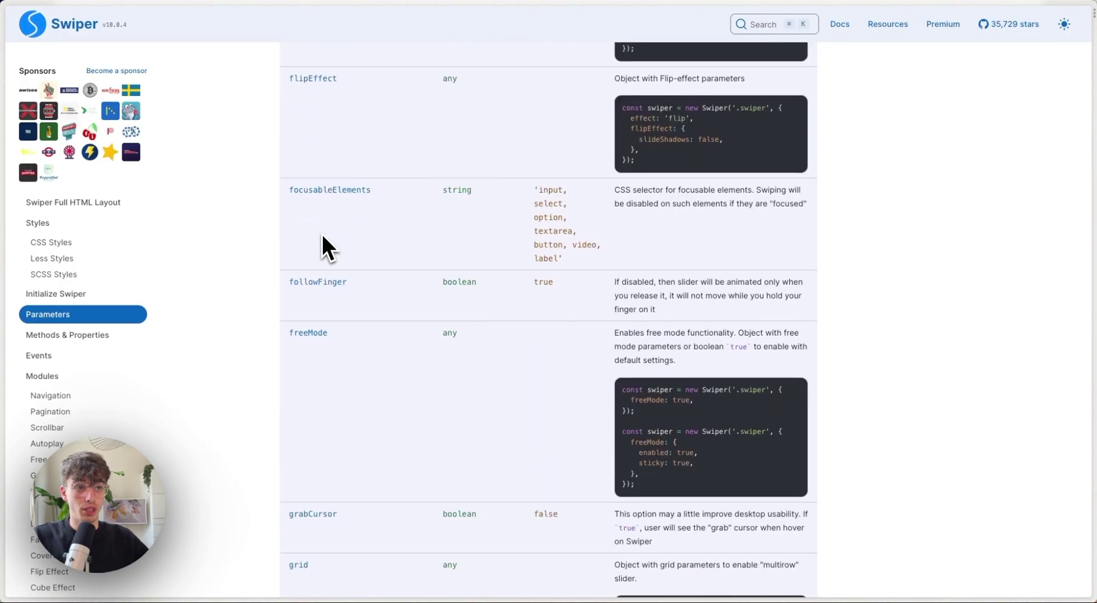
scroll(325, 237, "down", 12)
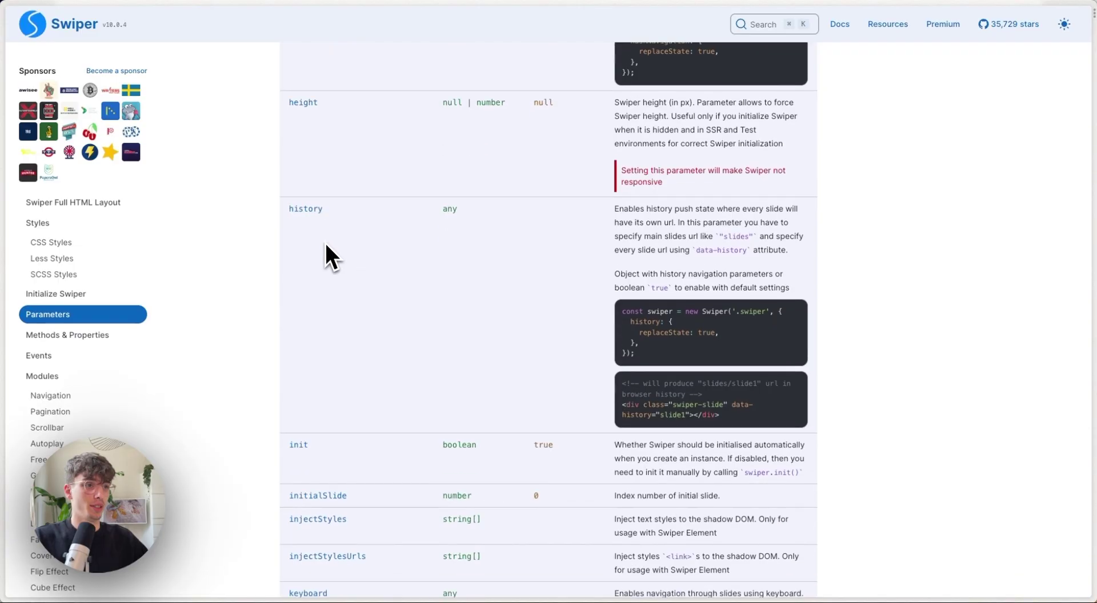
scroll(324, 244, "down", 5)
scroll(324, 246, "up", 10)
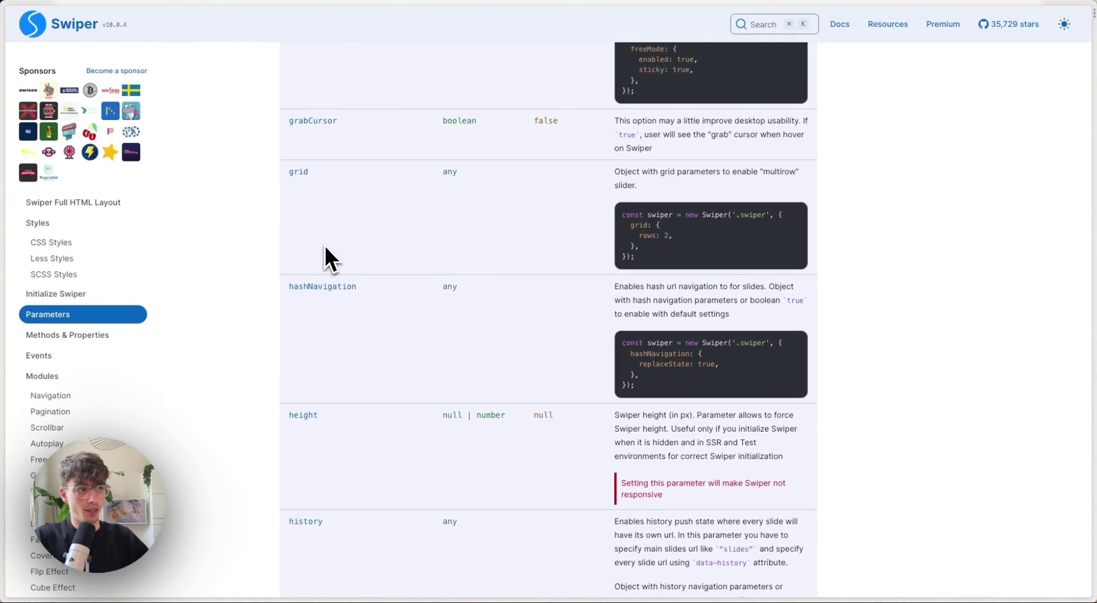
scroll(325, 247, "up", 20)
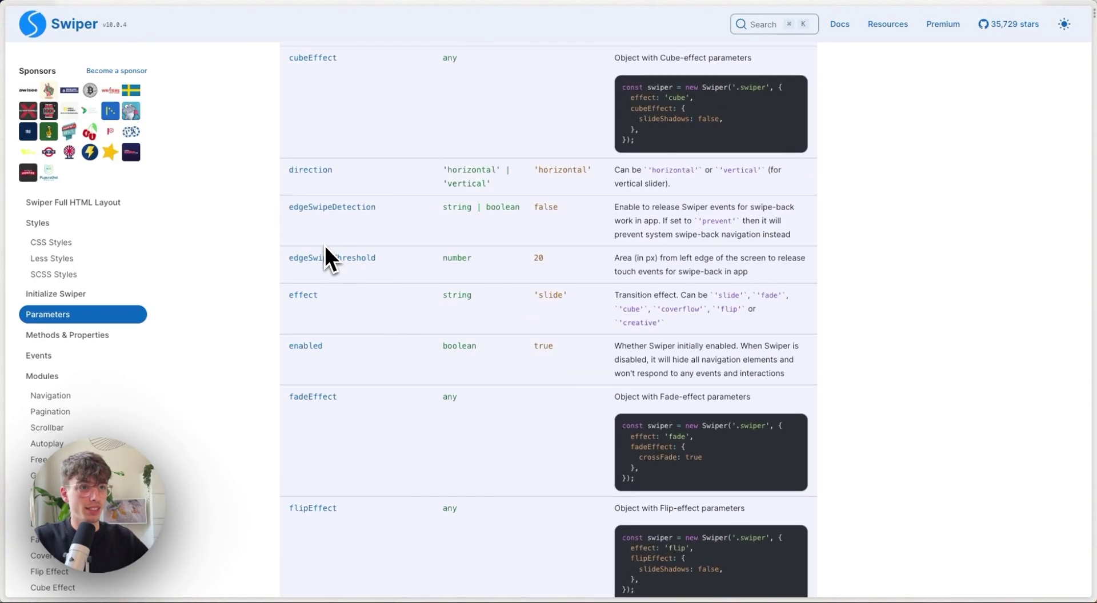
scroll(324, 246, "up", 8)
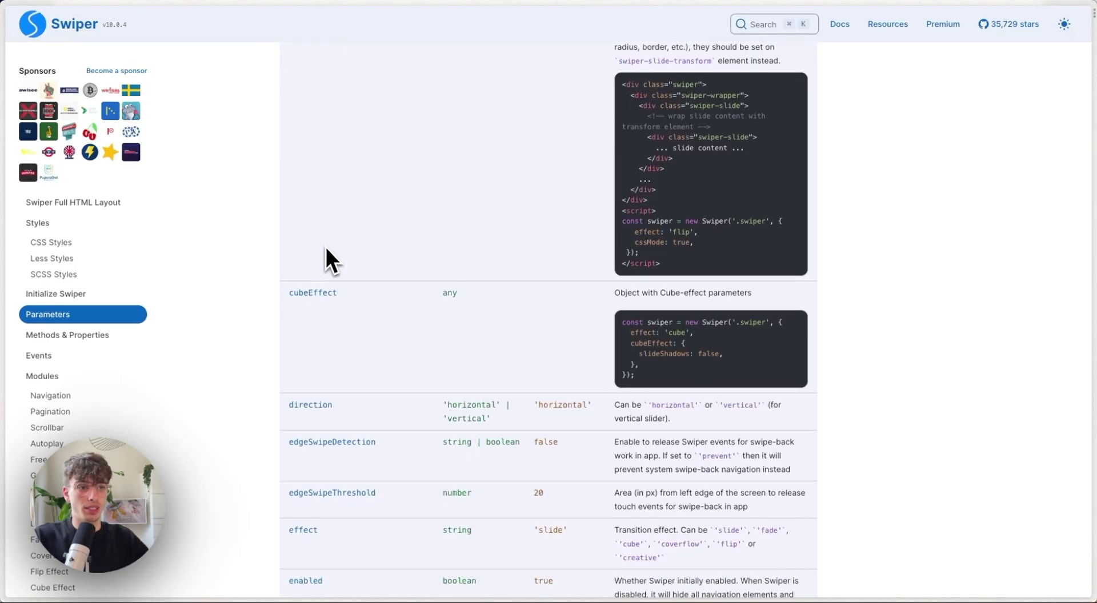
scroll(331, 255, "down", 1)
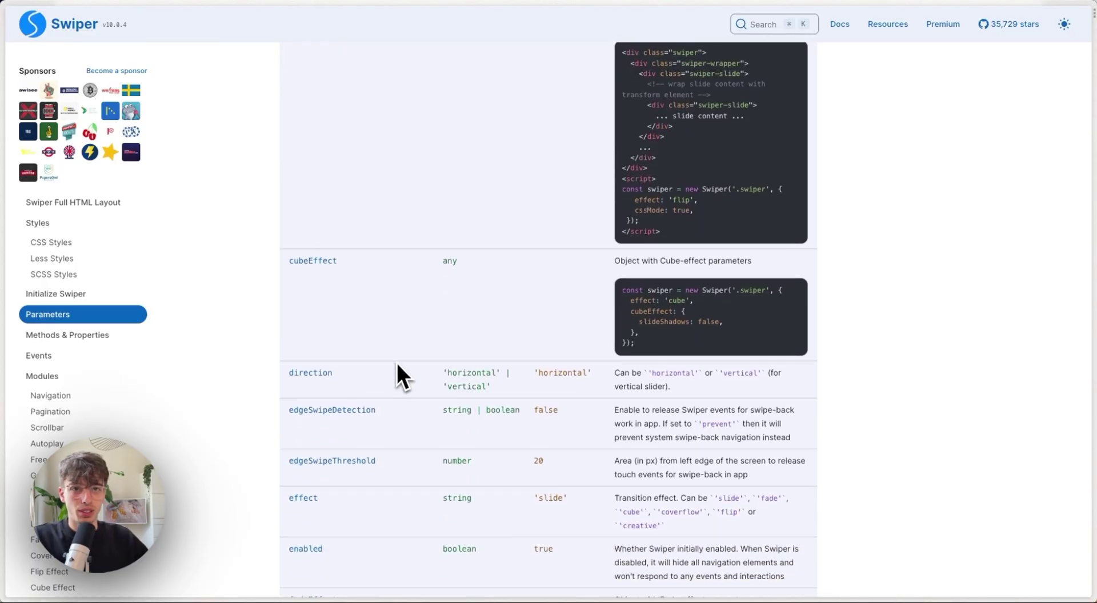
left_click(57, 263)
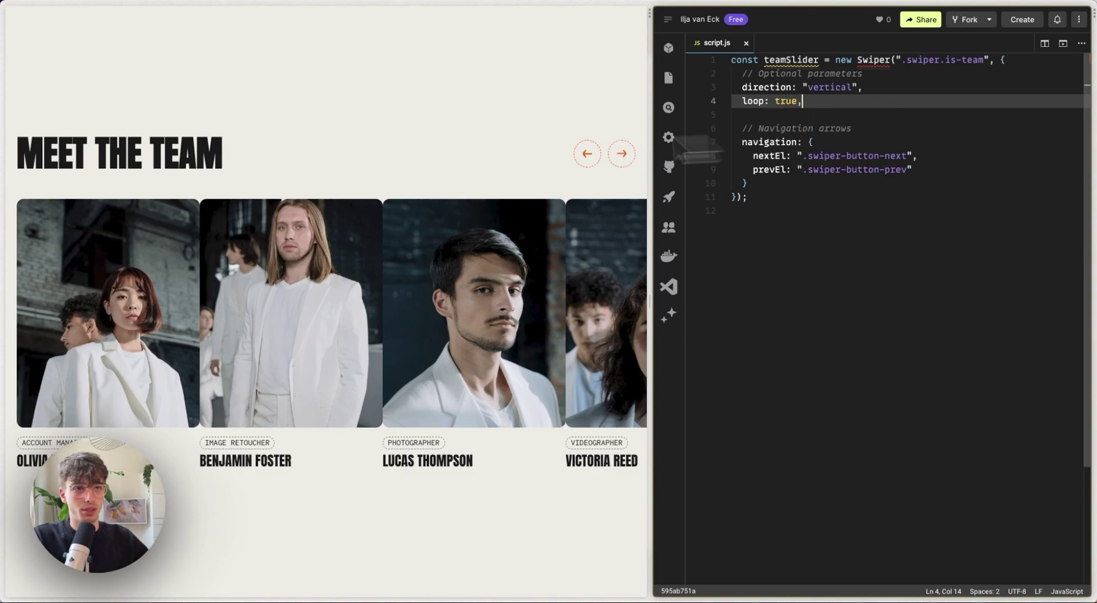
mouse_move(9, 200)
left_click(57, 219)
scroll(345, 293, "down", 2)
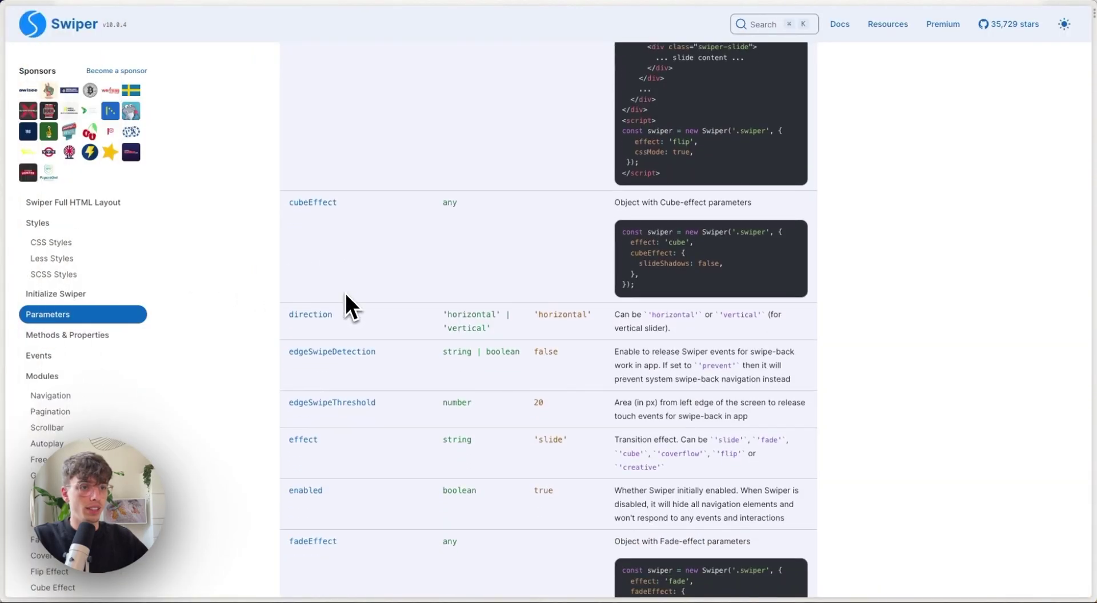
double_click(292, 277)
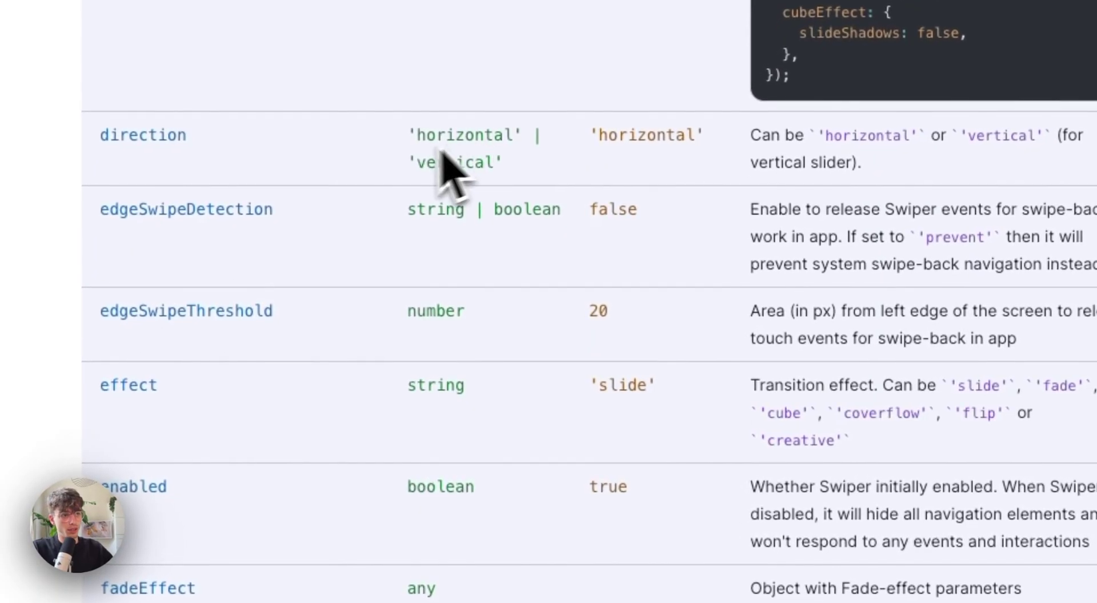
left_click_drag(590, 136, 712, 156)
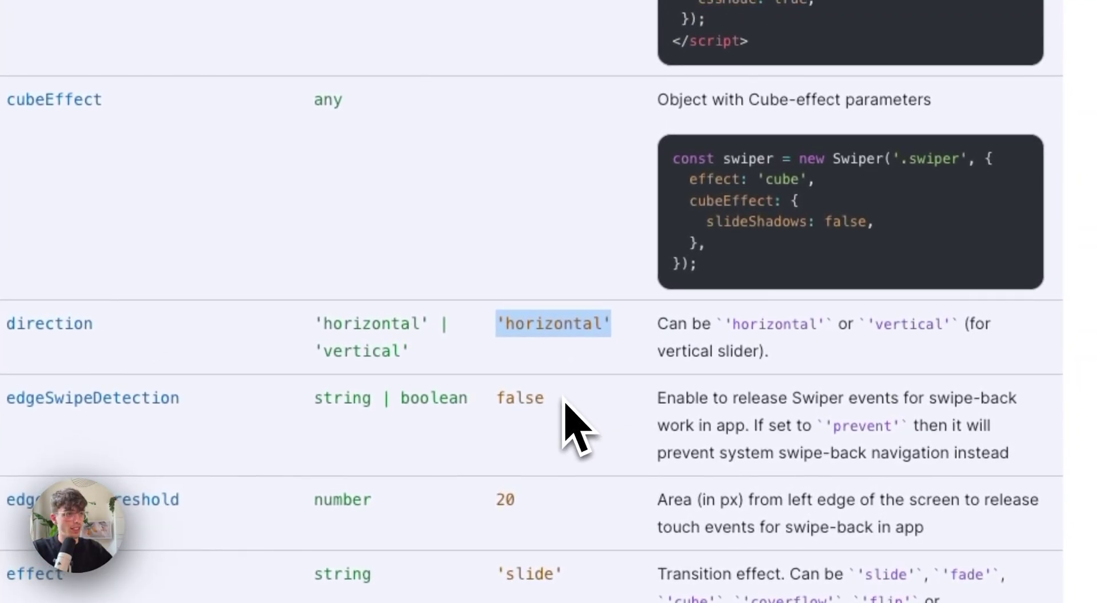
left_click(558, 363)
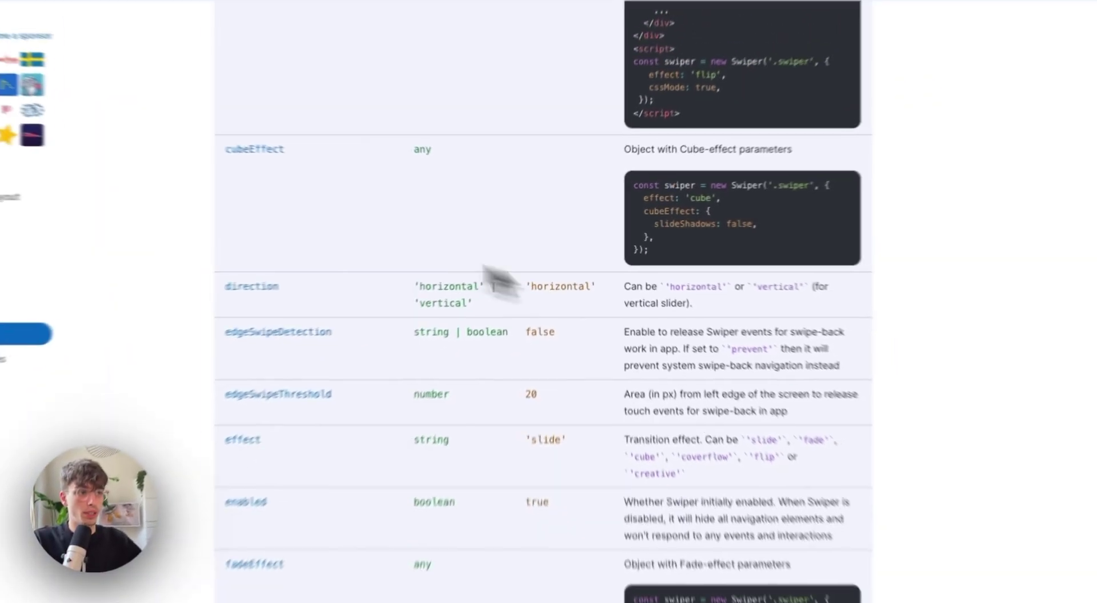
- Delete the direction: "vertical" line, save, and swipe the preview to confirm horizontal sliding
mouse_move(11, 211)
left_click(72, 261)
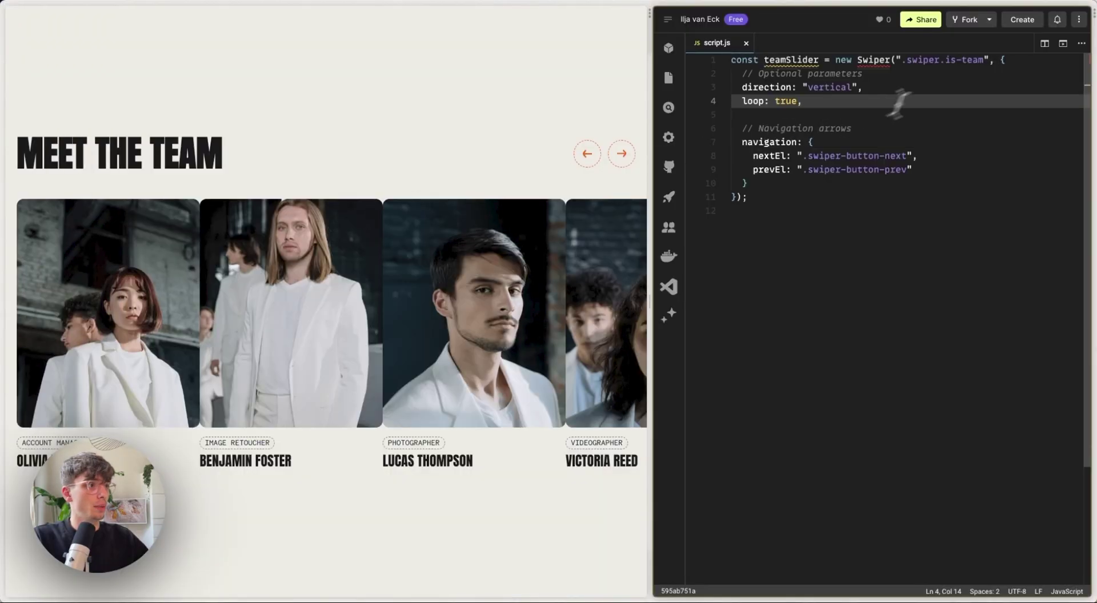
left_click_drag(874, 88, 797, 86)
key("BackSpace")
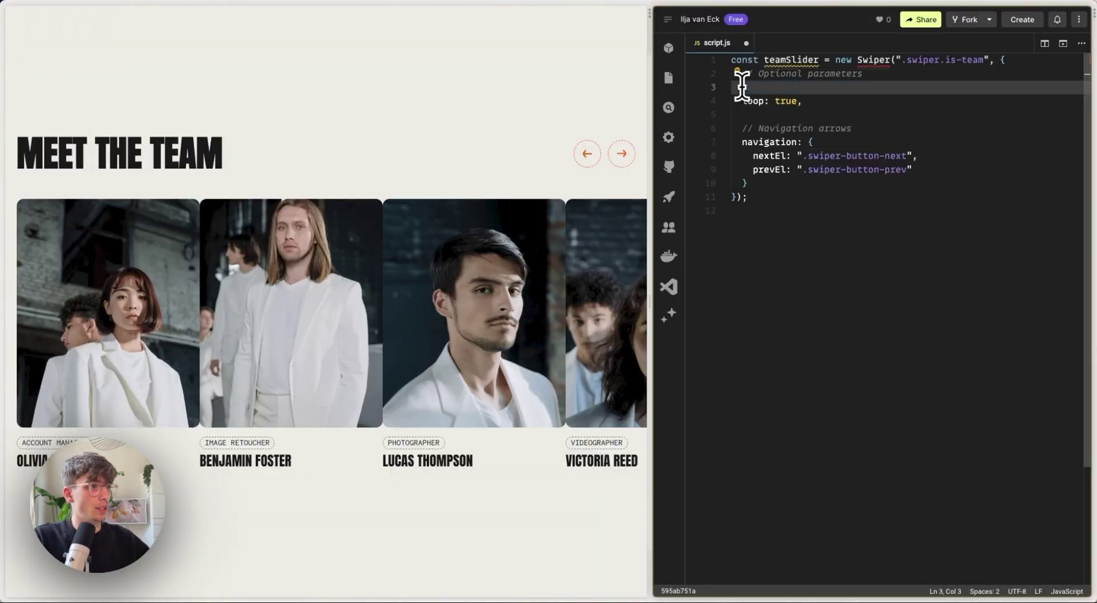
key("BackSpace")
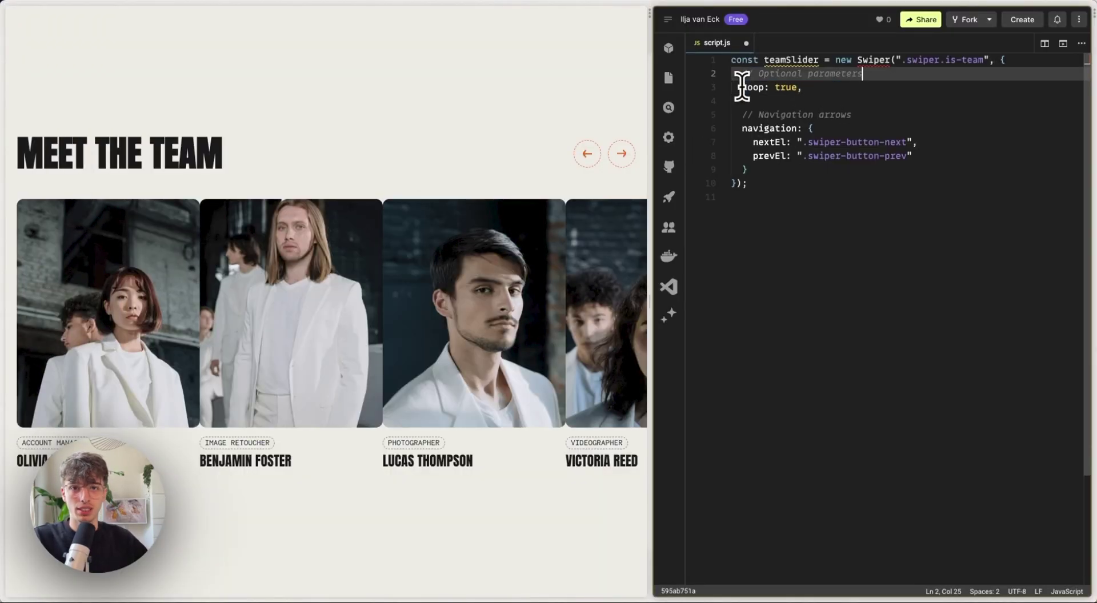
key("super+s")
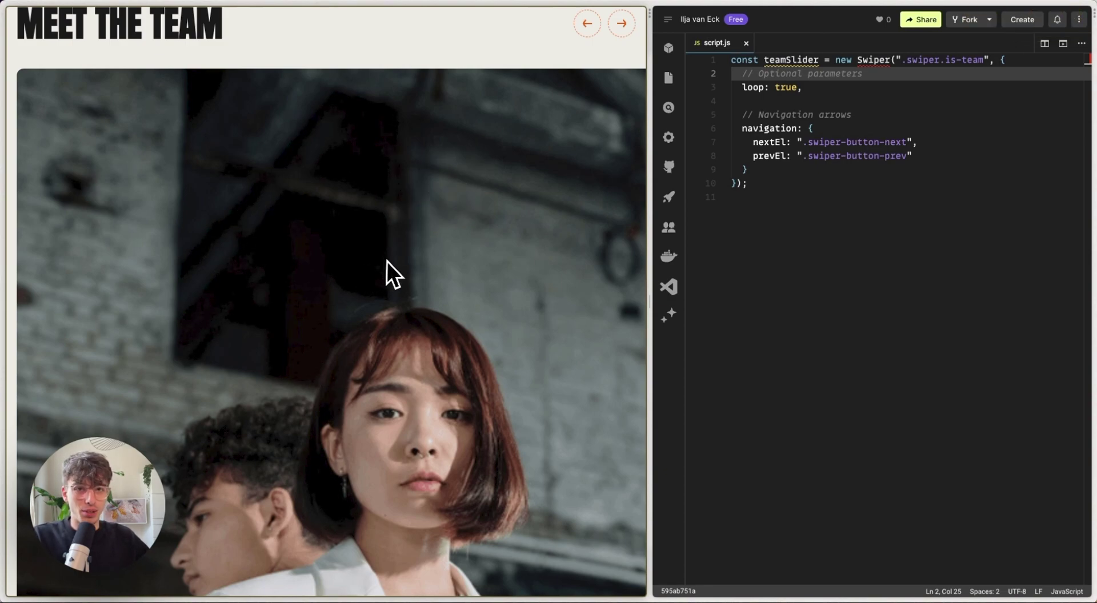
left_click_drag(536, 208, 469, 215)
left_click_drag(256, 204, 143, 199)
left_click_drag(371, 194, 217, 189)
left_click_drag(342, 182, 162, 172)
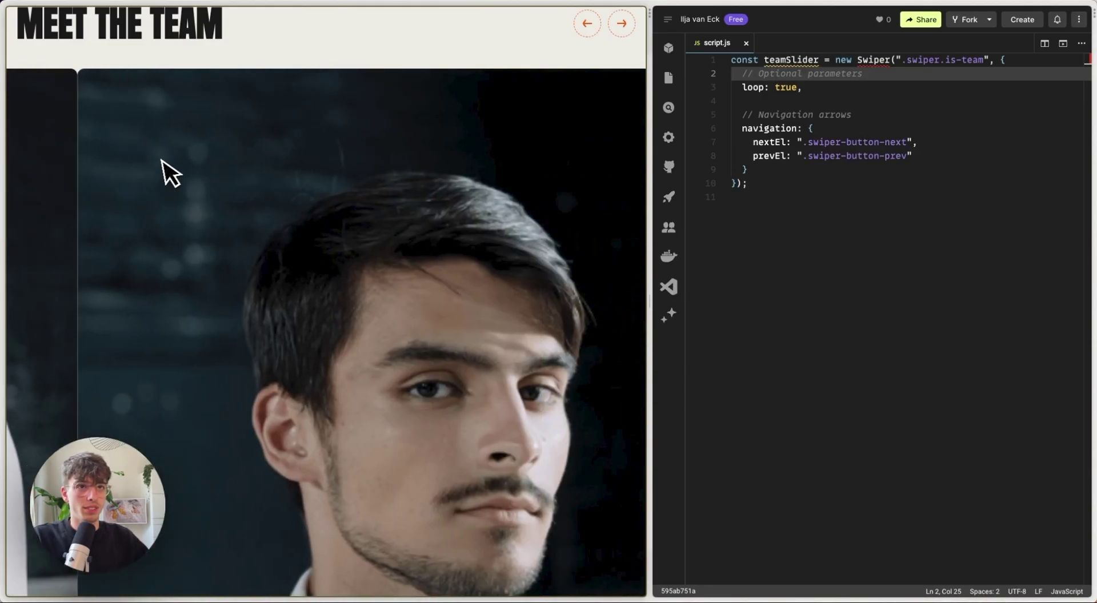
left_click_drag(452, 179, 320, 183)
left_click_drag(411, 184, 301, 193)
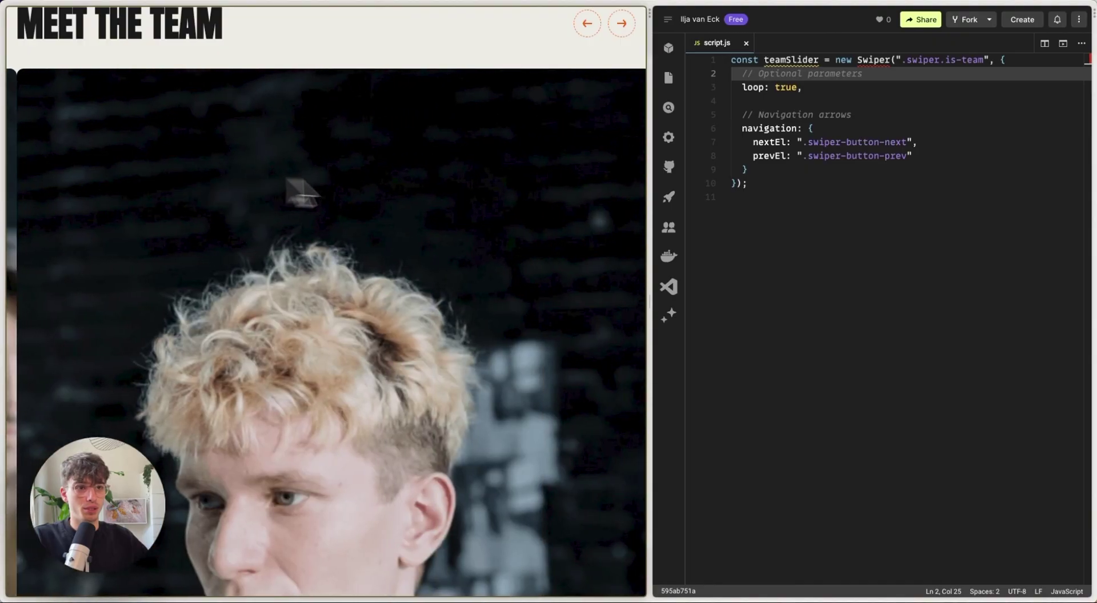
- Add a slidesPerView: 4 line under loop: true
left_click(829, 90)
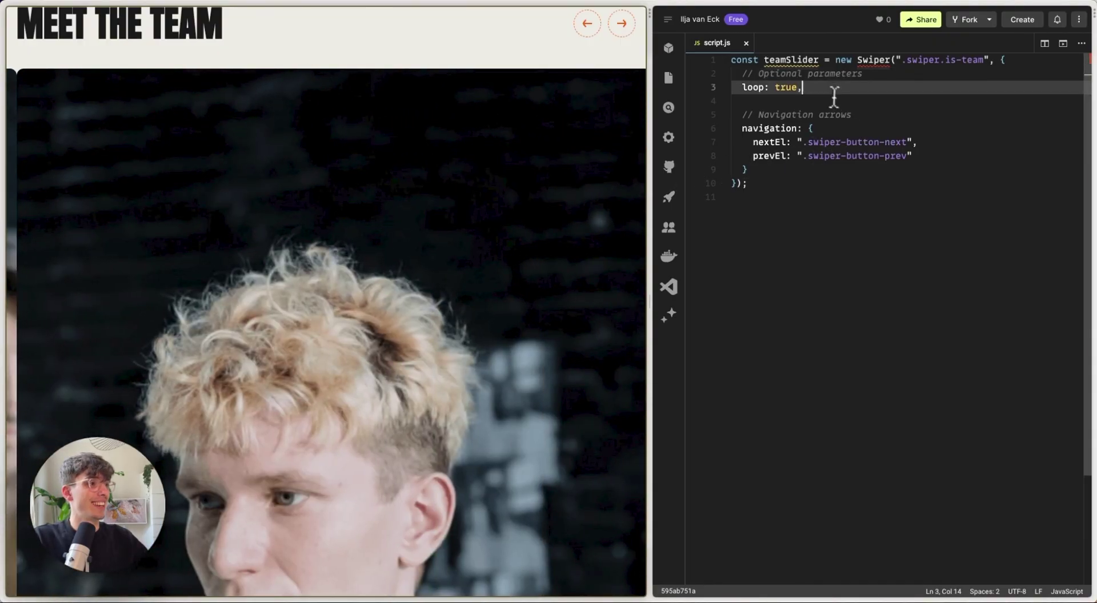
key("Return")
type("slidesP{r")
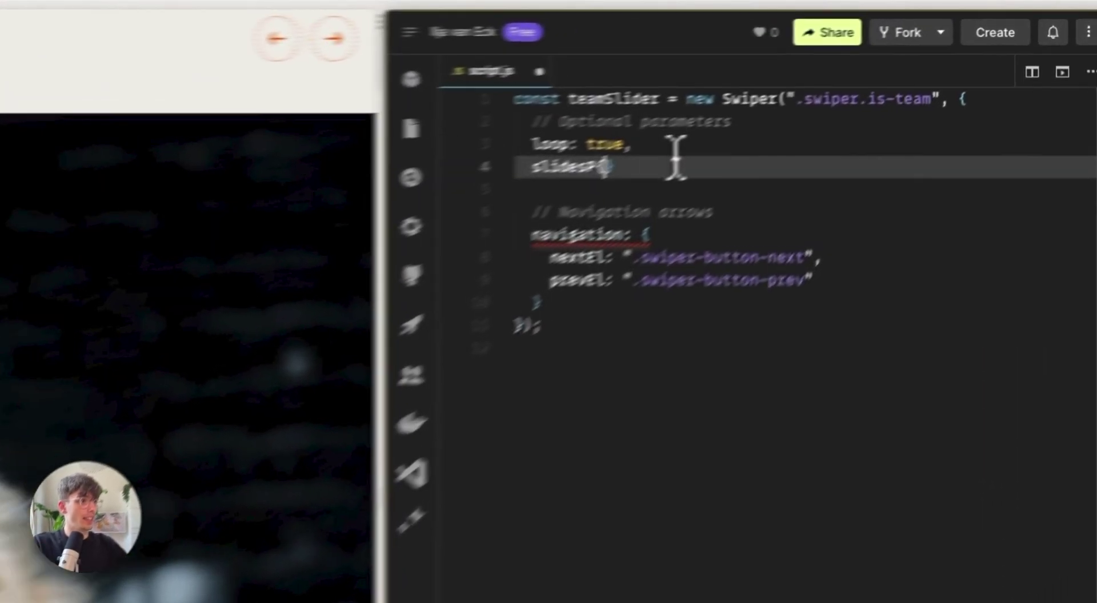
key("BackSpace")
key("BackSpace")
type("erView: 4,")
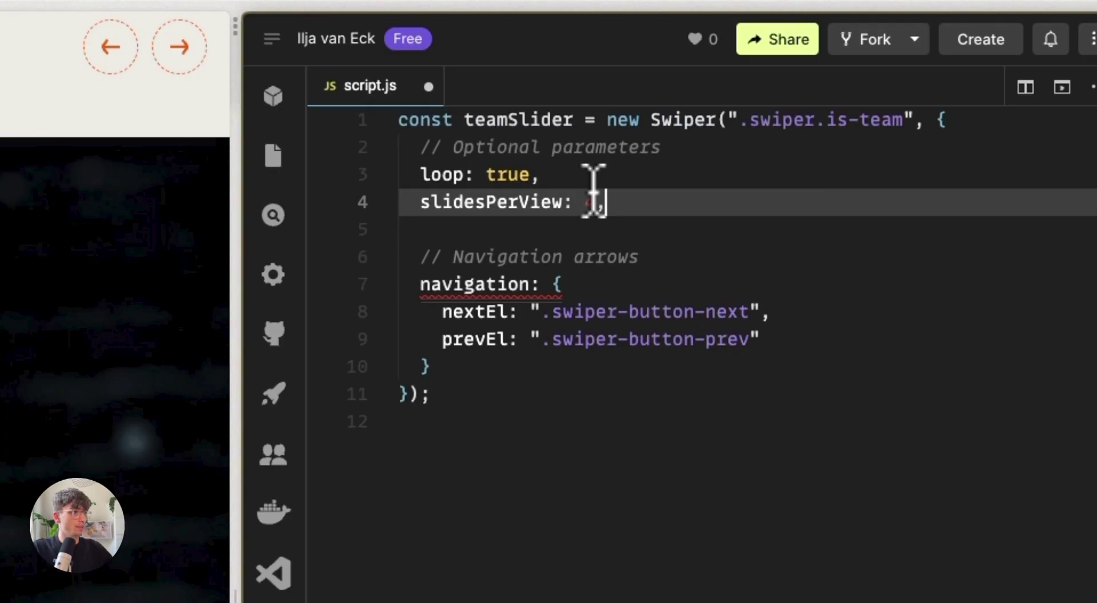
left_click_drag(616, 189, 591, 204)
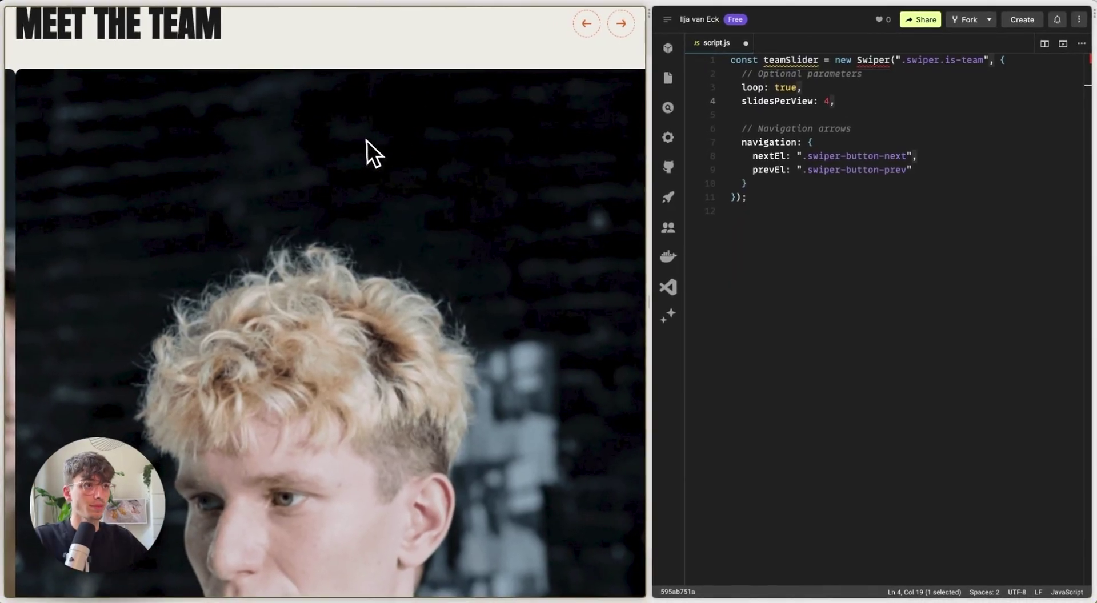
- Save the slidesPerView: 4 change and swipe the preview to check four cards per view
left_click(897, 128)
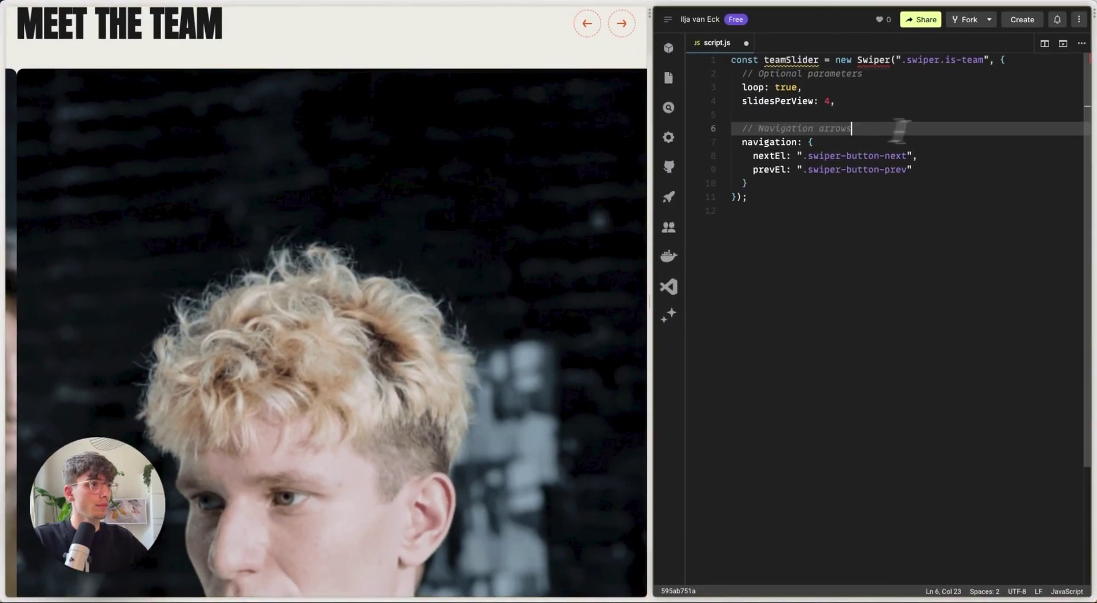
key("super+s")
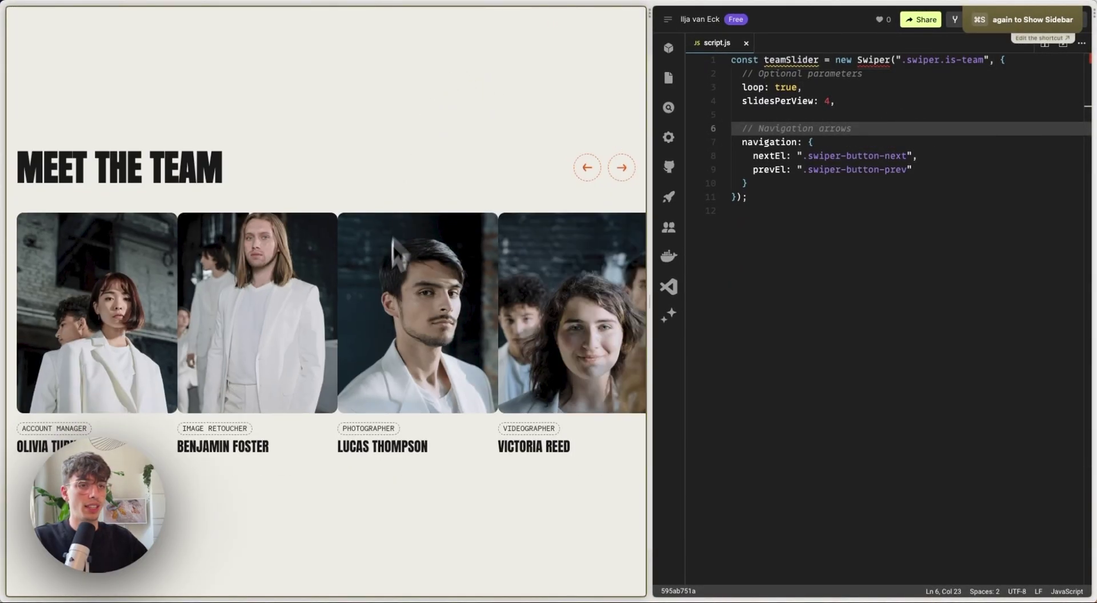
left_click_drag(330, 252, 217, 256)
left_click_drag(320, 256, 191, 259)
- Add spaceBetween: 16 after slidesPerView, save, and swipe the team cards to check spacing
left_click(875, 101)
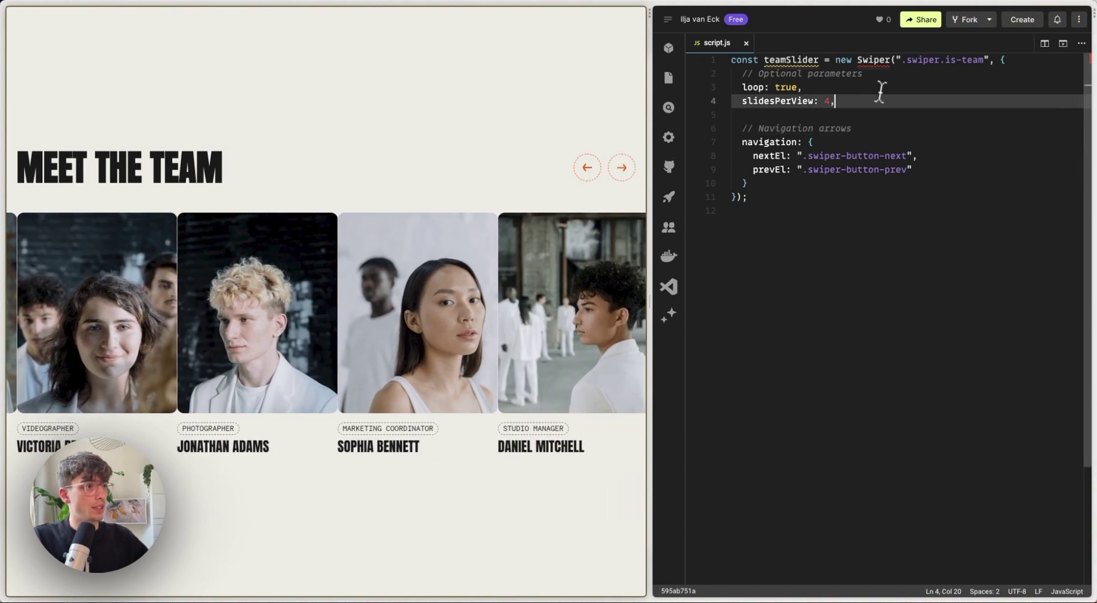
key("Return")
type("spaceBetween: 16,")
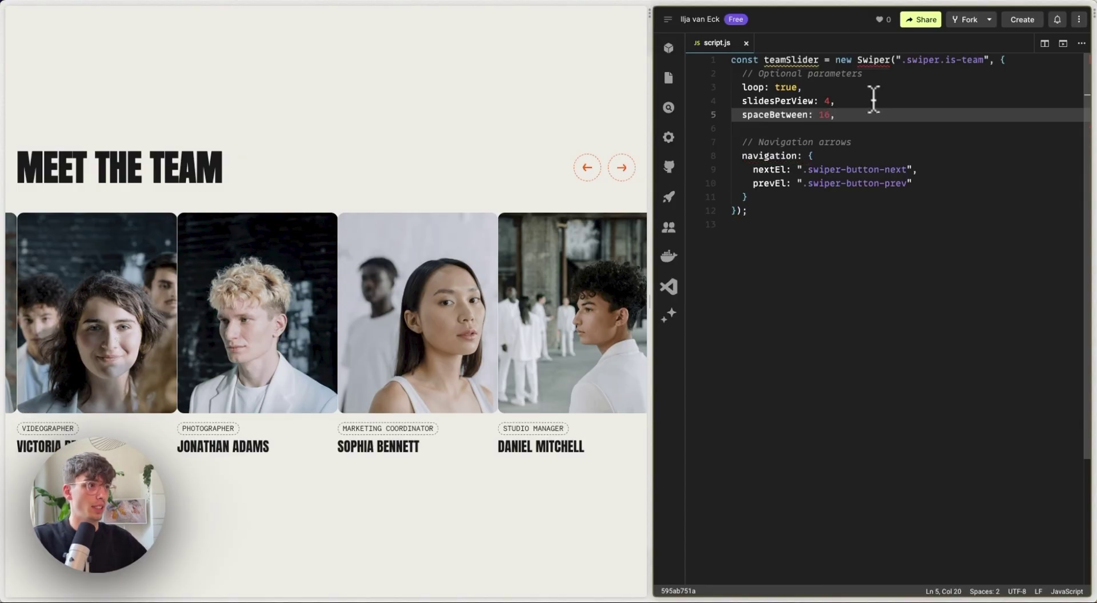
key("super+s")
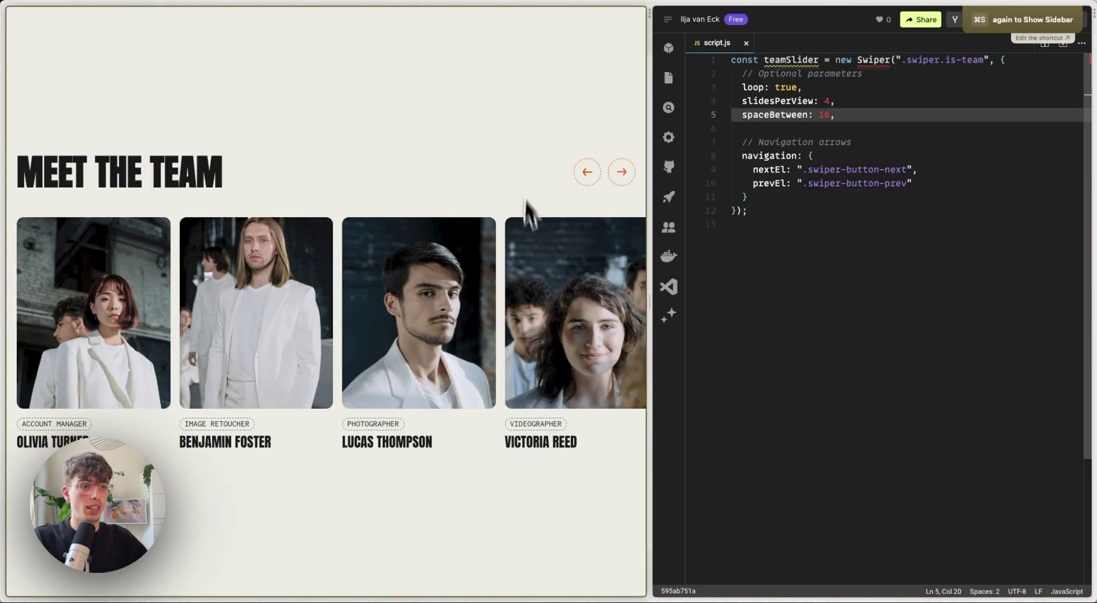
left_click_drag(529, 211, 342, 289)
left_click_drag(514, 263, 365, 268)
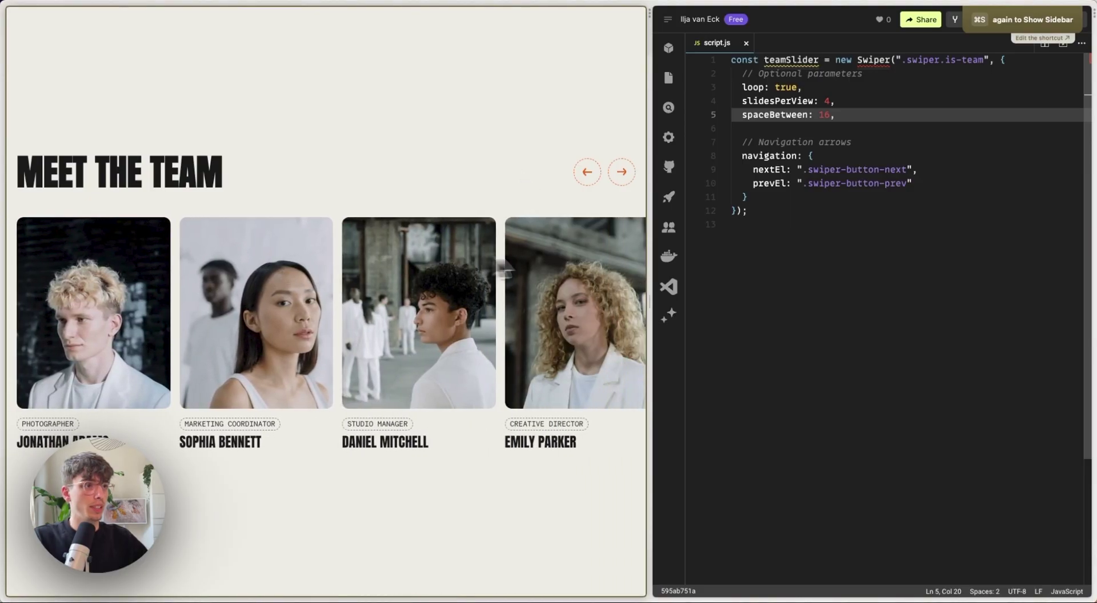
left_click_drag(503, 269, 474, 237)
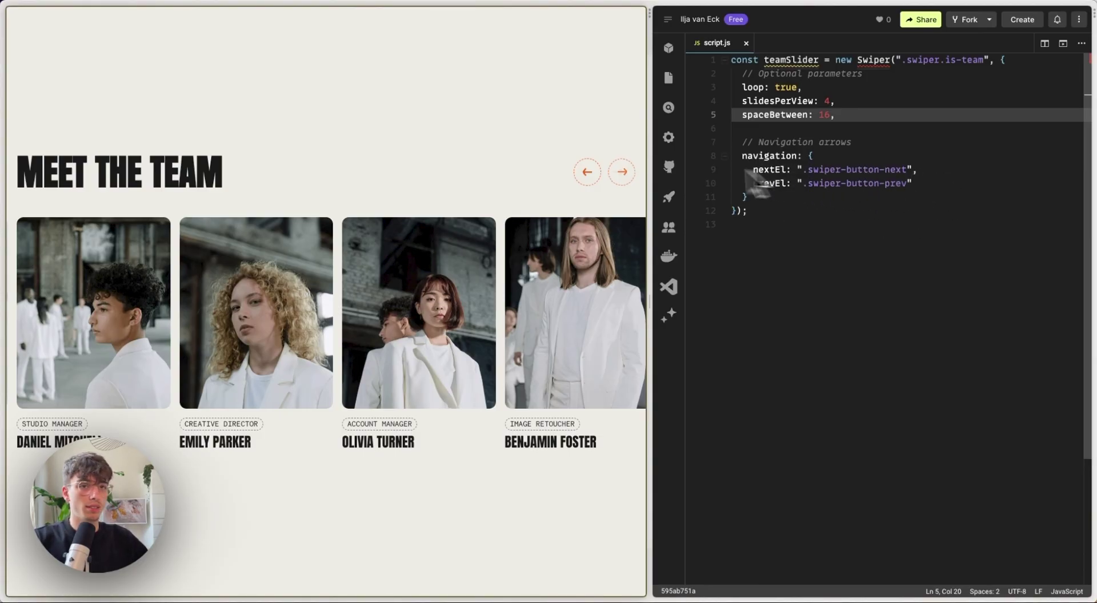
- In the Webflow Designer, select the previous arrow button to read its swiper-btn-prev combo class
mouse_move(30, 177)
left_click(54, 243)
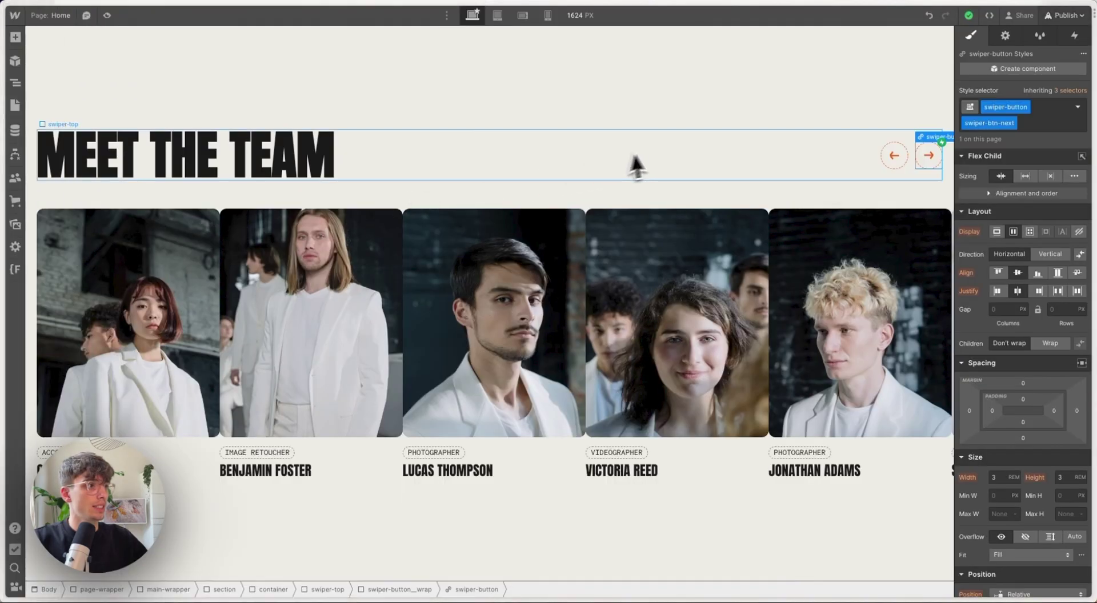
left_click(889, 150)
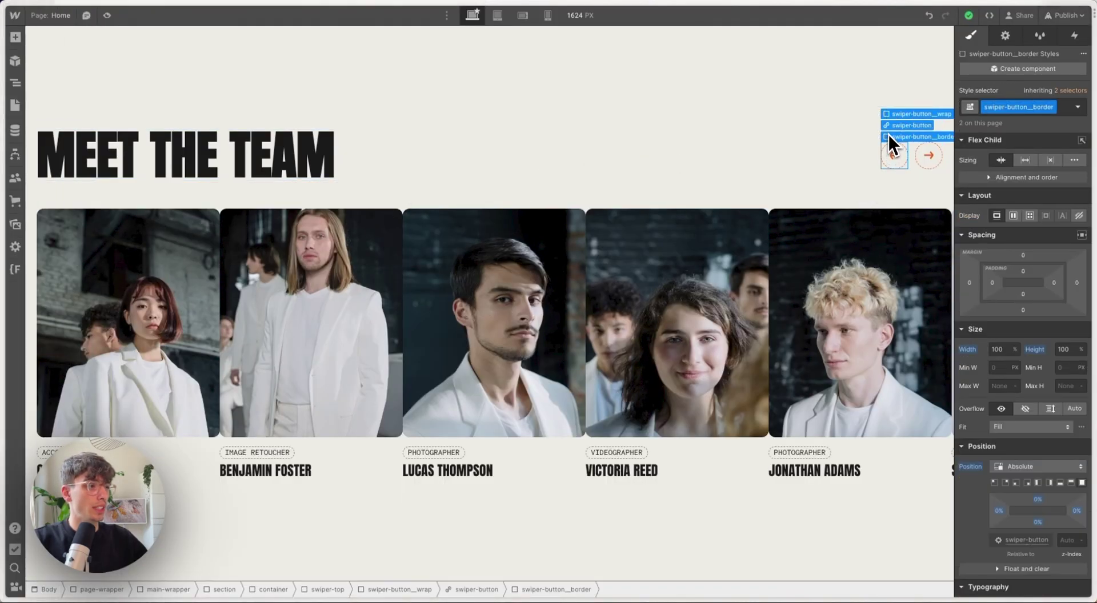
left_click(900, 125)
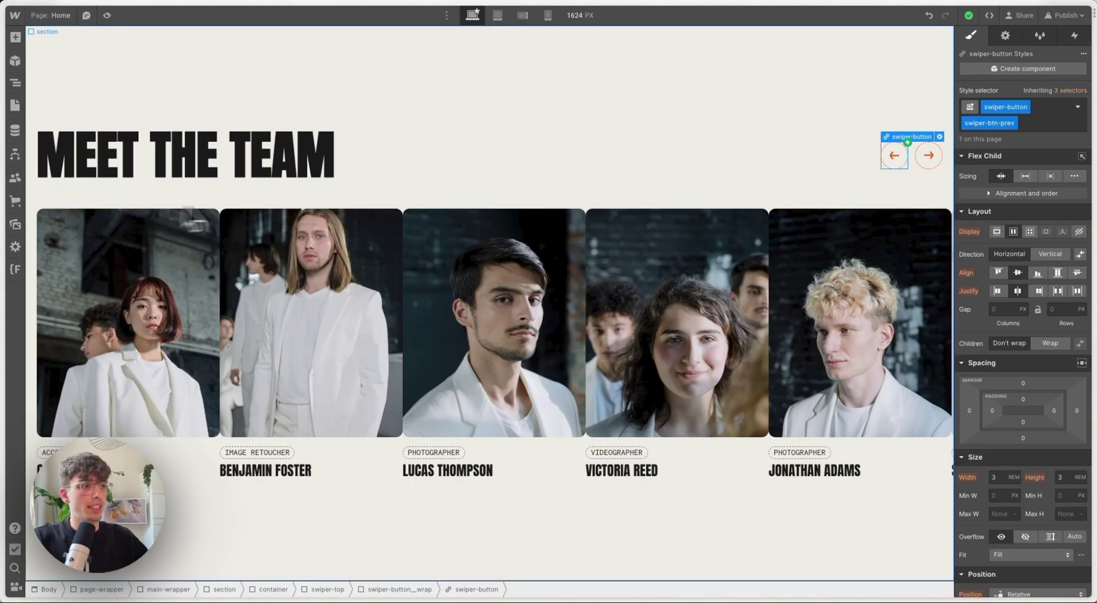
mouse_move(23, 195)
left_click(44, 265)
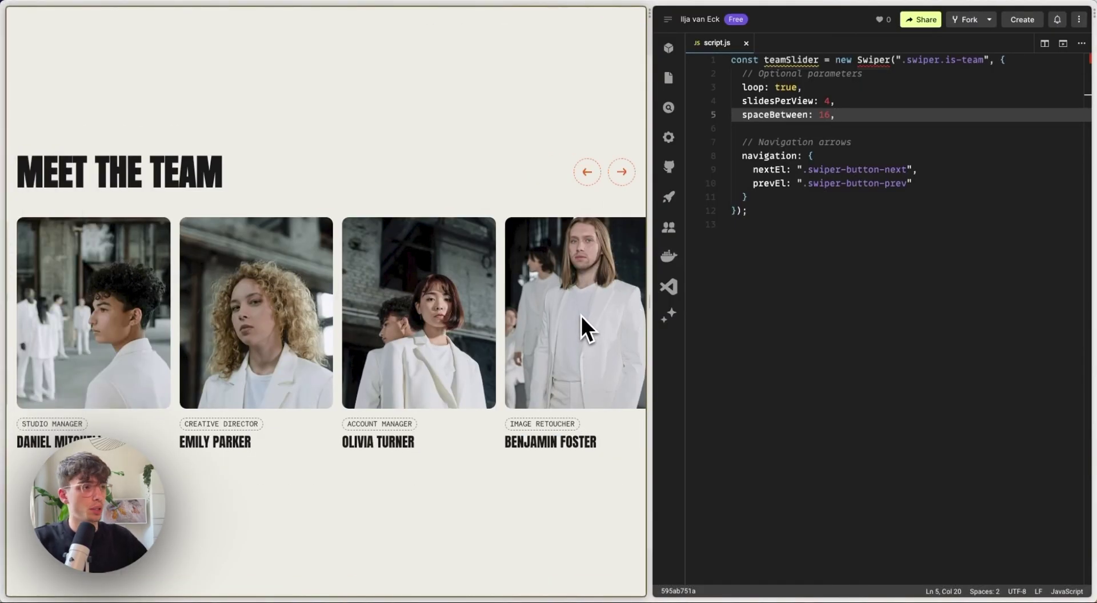
- Change the nextEl and prevEl selectors to .swiper-btn-next and .swiper-btn-prev and save
double_click(859, 169)
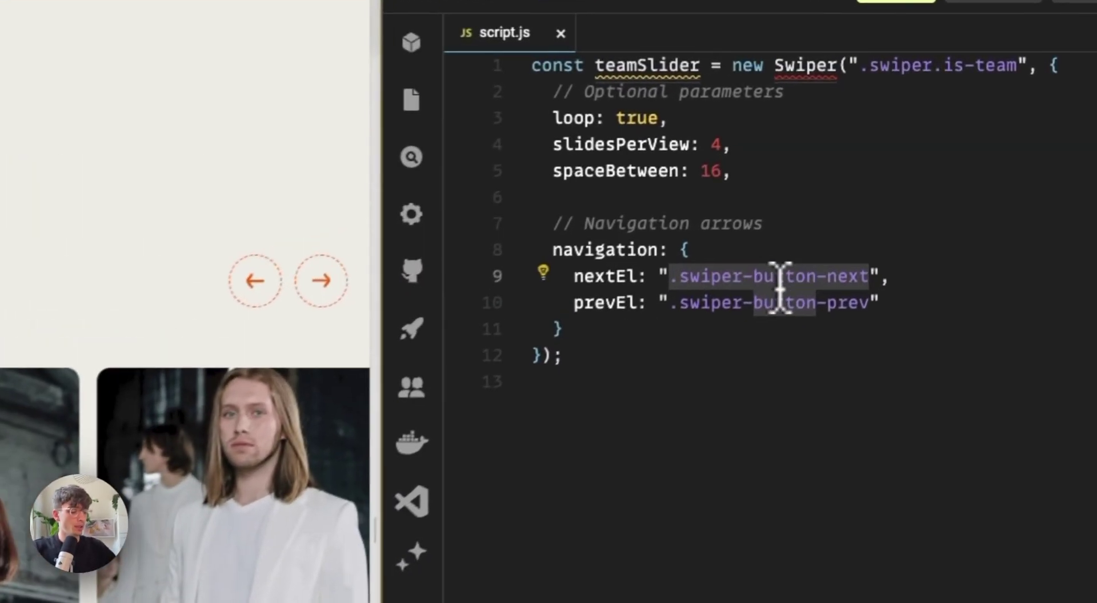
type("btn")
double_click(766, 313)
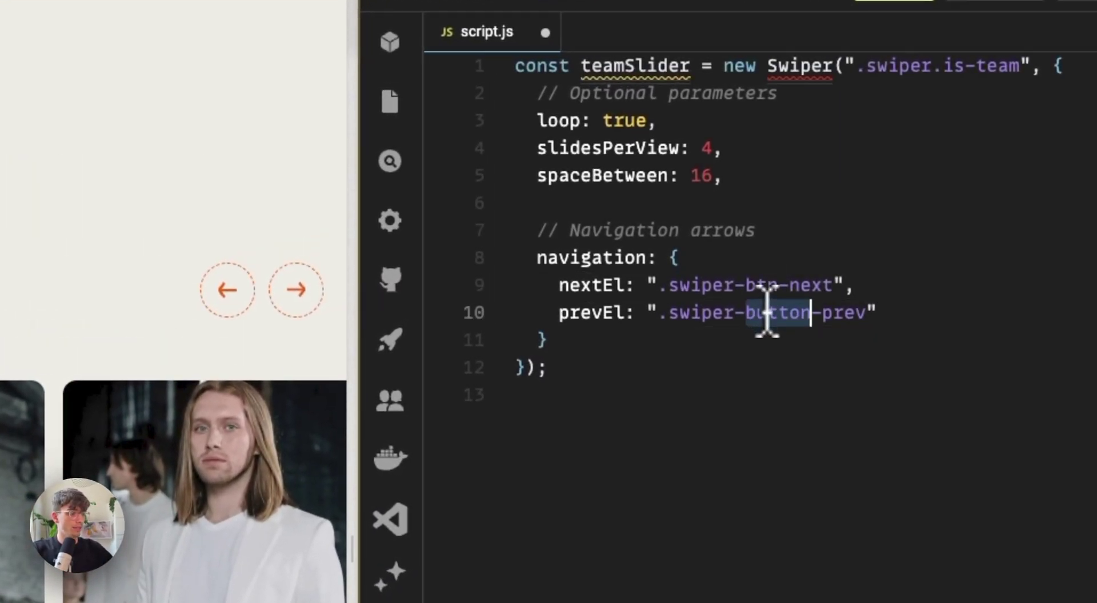
type("btn")
key("super+s")
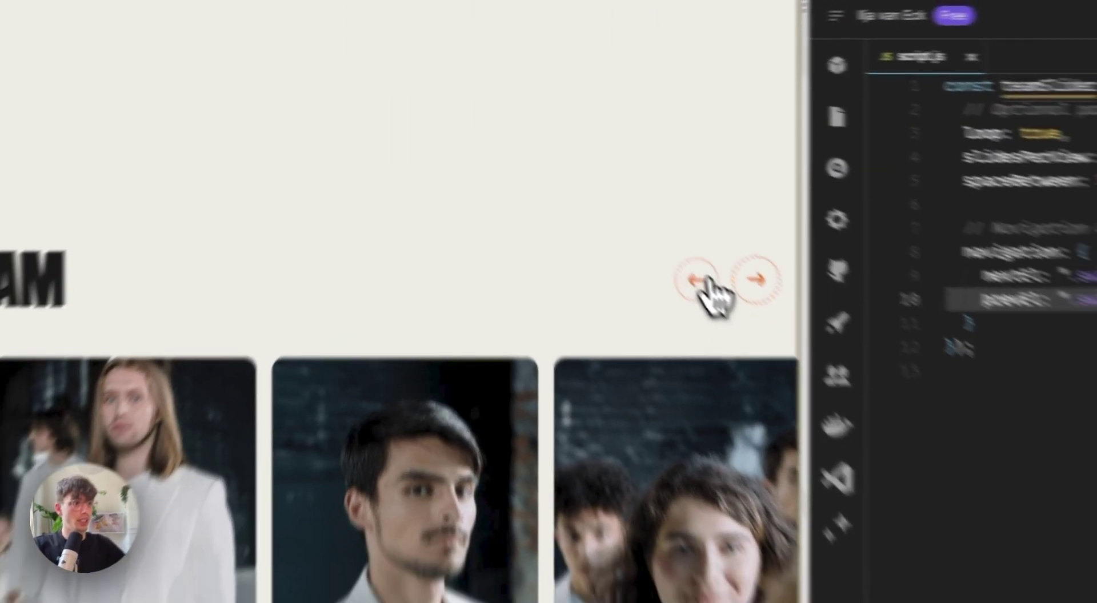
- Test the next and previous arrows in the preview, stepping the team slider forward and back
left_click(735, 282)
left_click(804, 282)
left_click(804, 282)
left_click(619, 177)
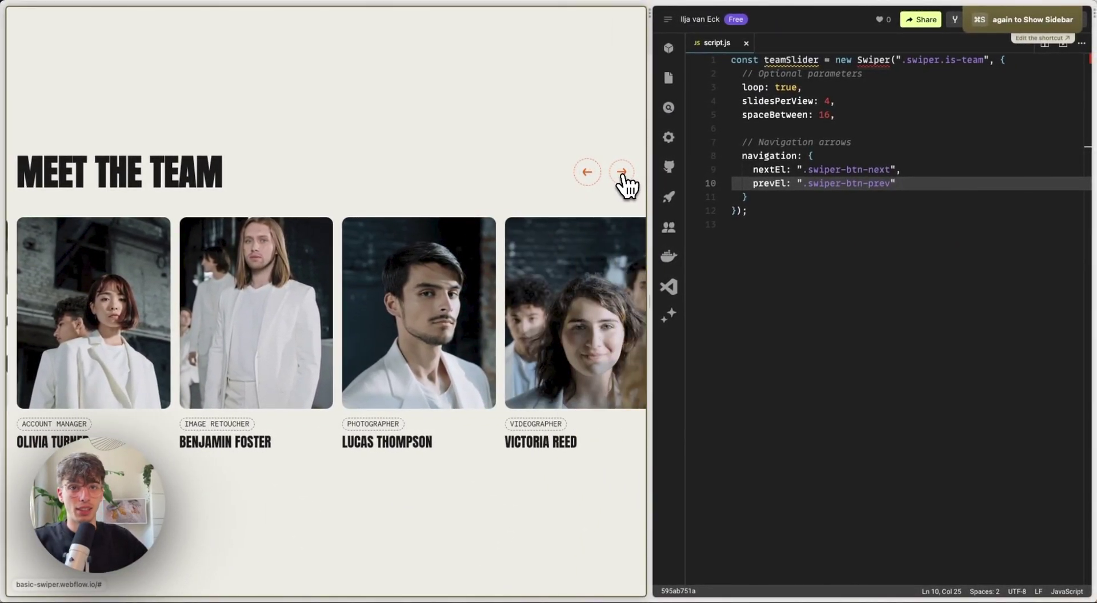
left_click(624, 178)
left_click(587, 172)
left_click(624, 179)
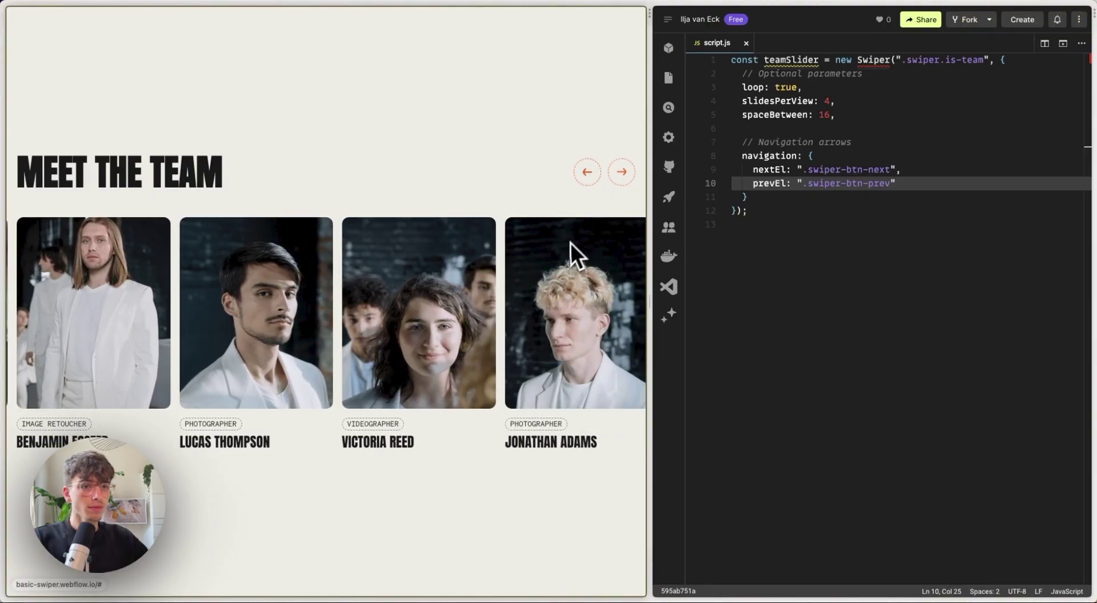
left_click_drag(570, 252, 210, 282)
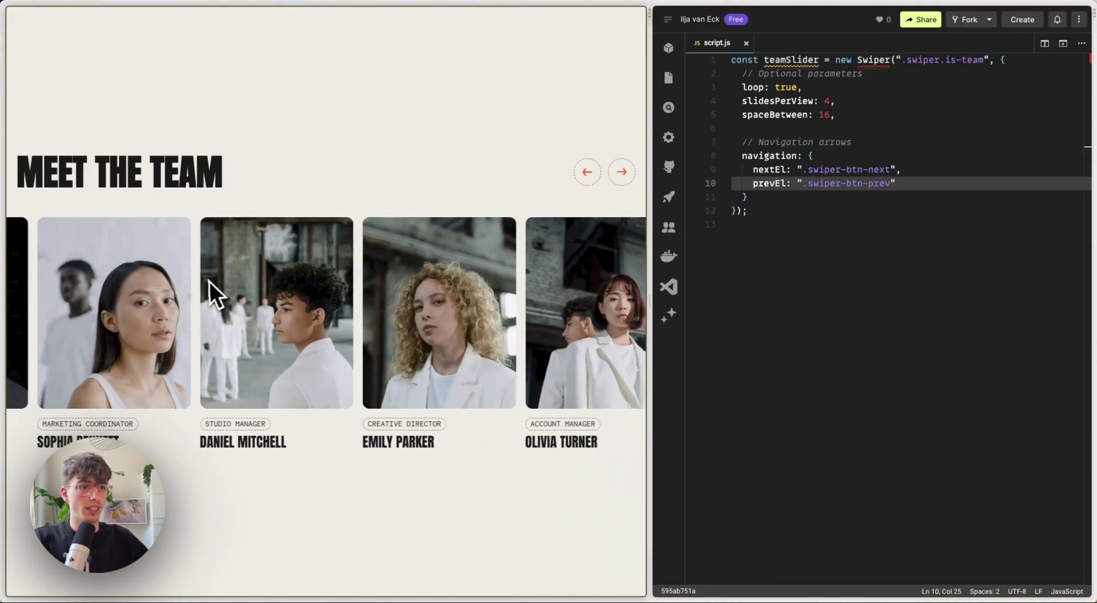
- Add allowTouchMove: false after spaceBetween and save script.js
left_click(852, 115)
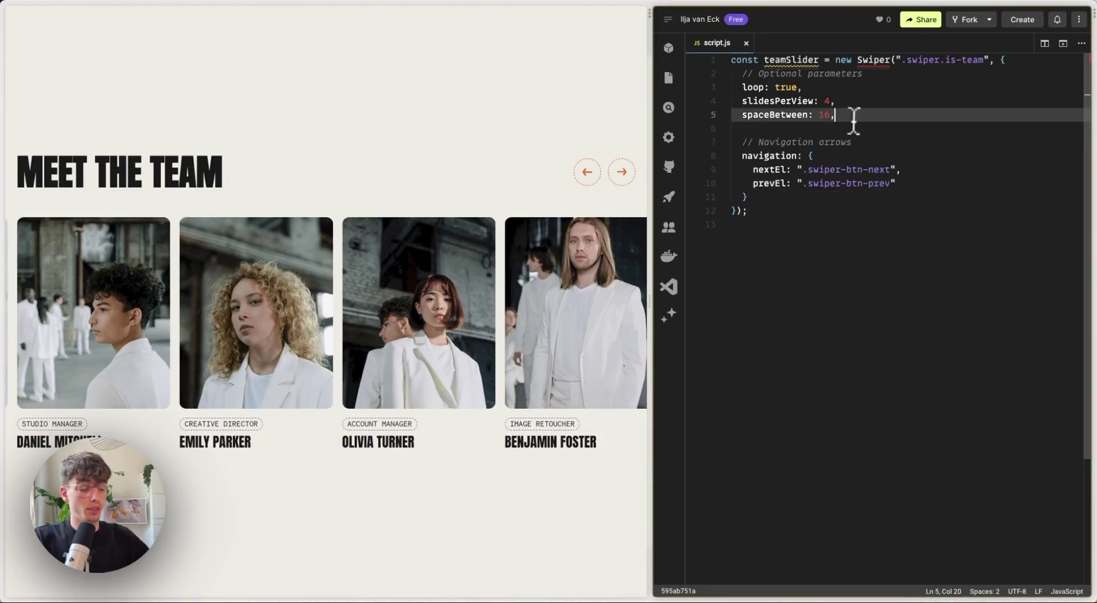
key("Return")
type("allow")
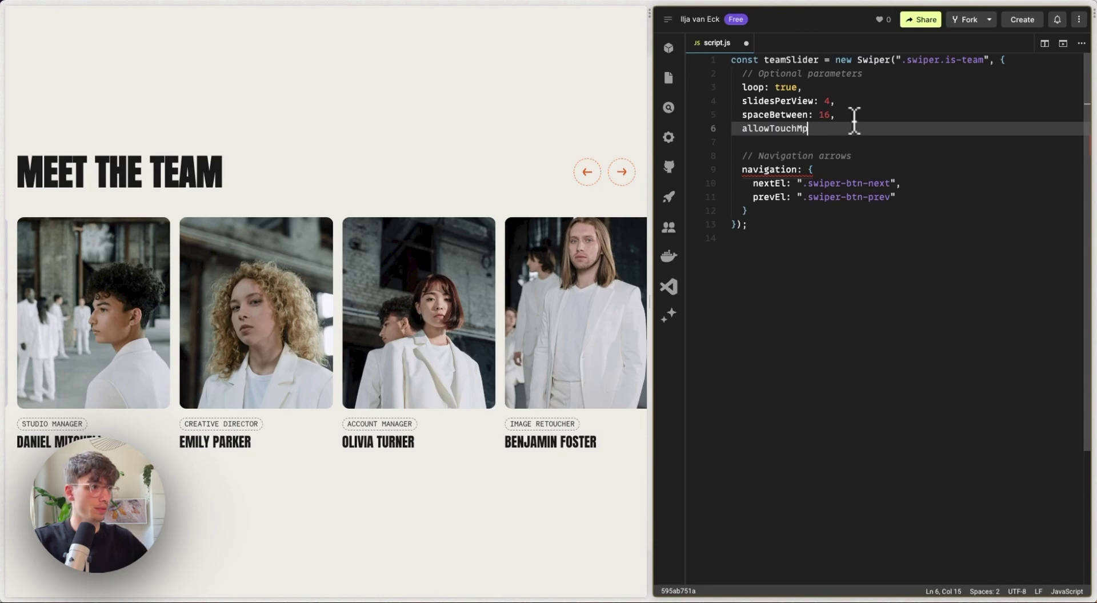
type("TouchMove: false,")
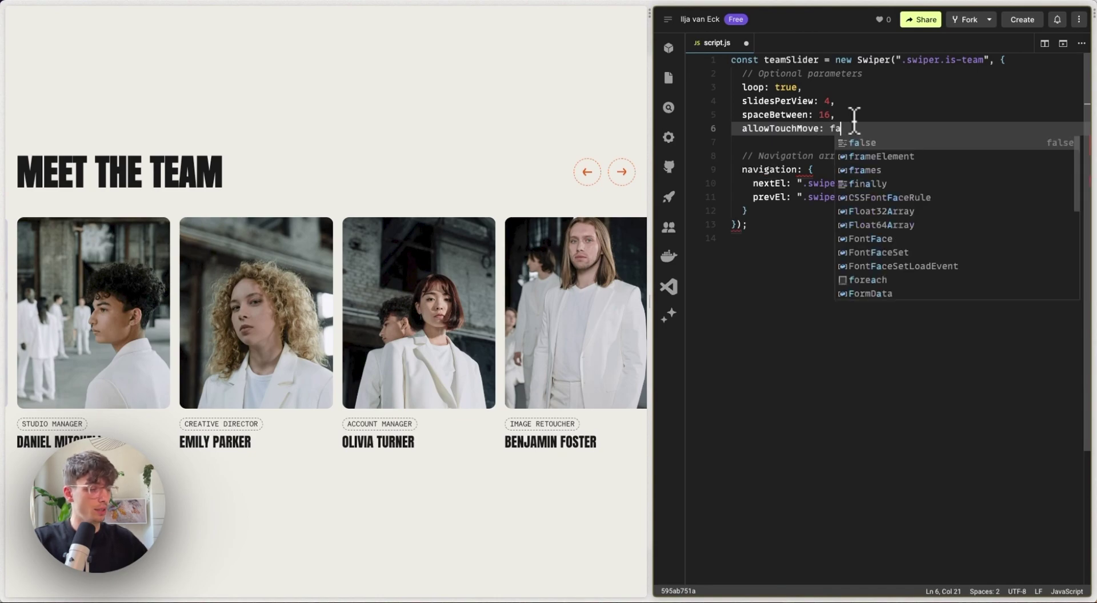
key("super+s")
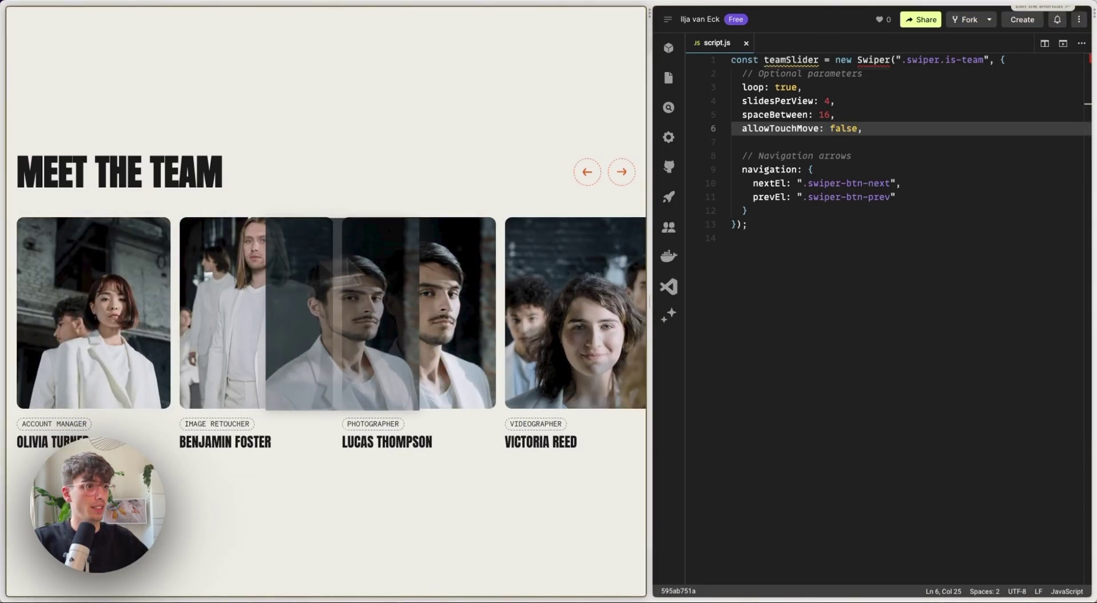
- Step the team slider forward and back with the preview arrows to confirm arrow-only navigation
left_click(622, 174)
left_click(623, 174)
left_click(592, 177)
left_click(592, 177)
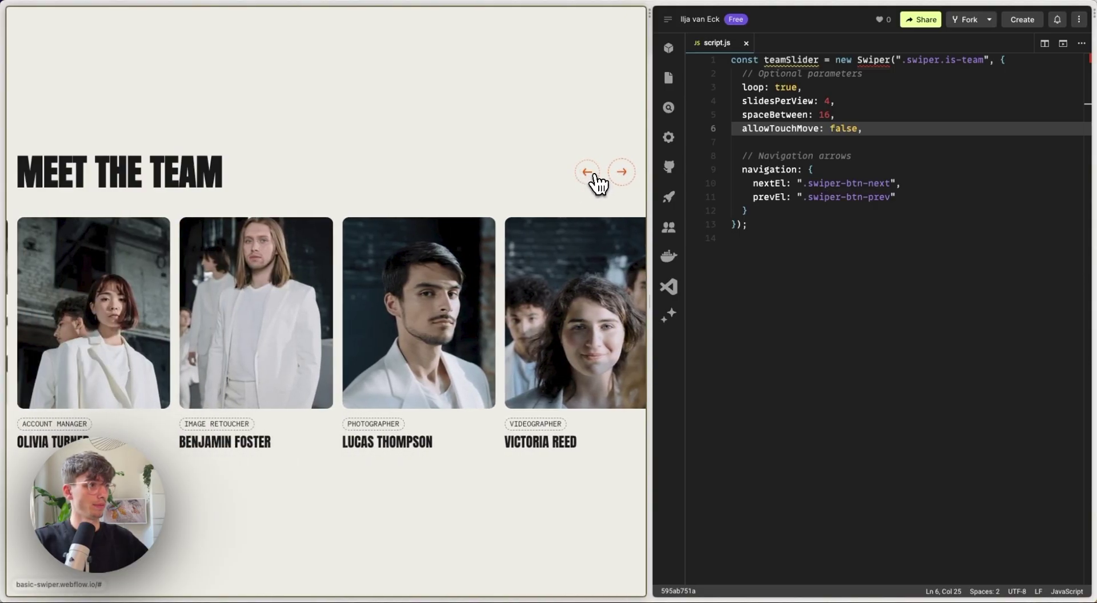
left_click(593, 178)
left_click(621, 174)
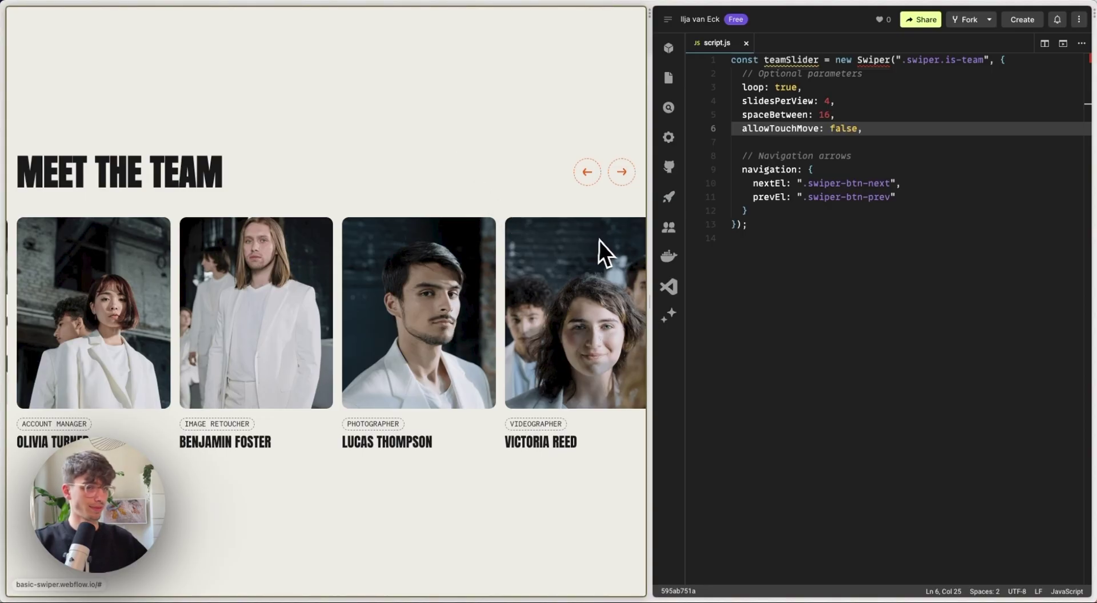
left_click(44, 217)
scroll(522, 272, "up", 5)
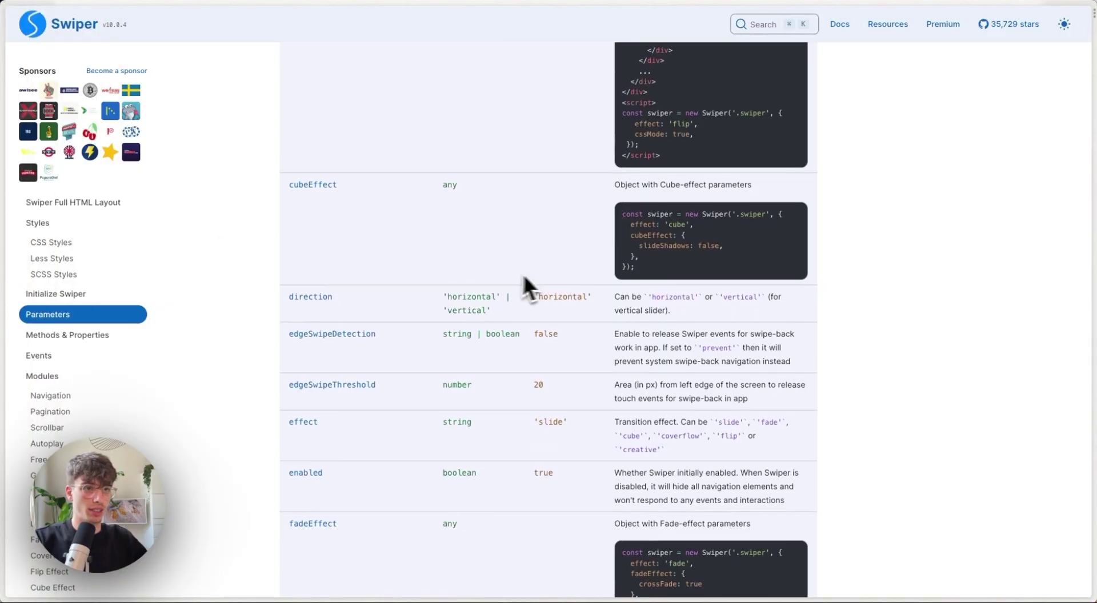
scroll(451, 273, "up", 10)
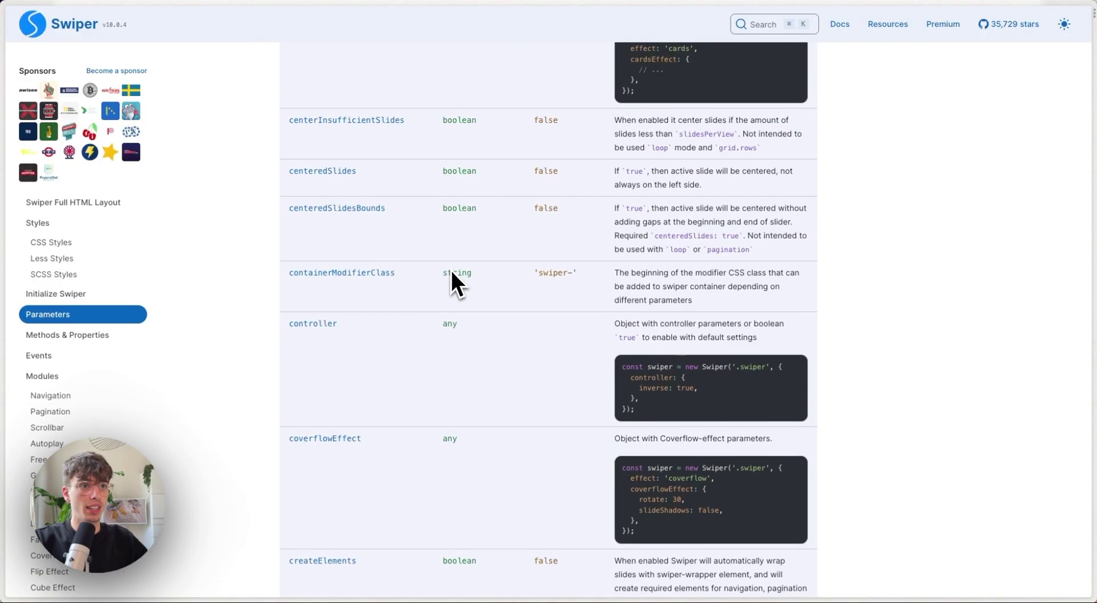
scroll(444, 281, "up", 5)
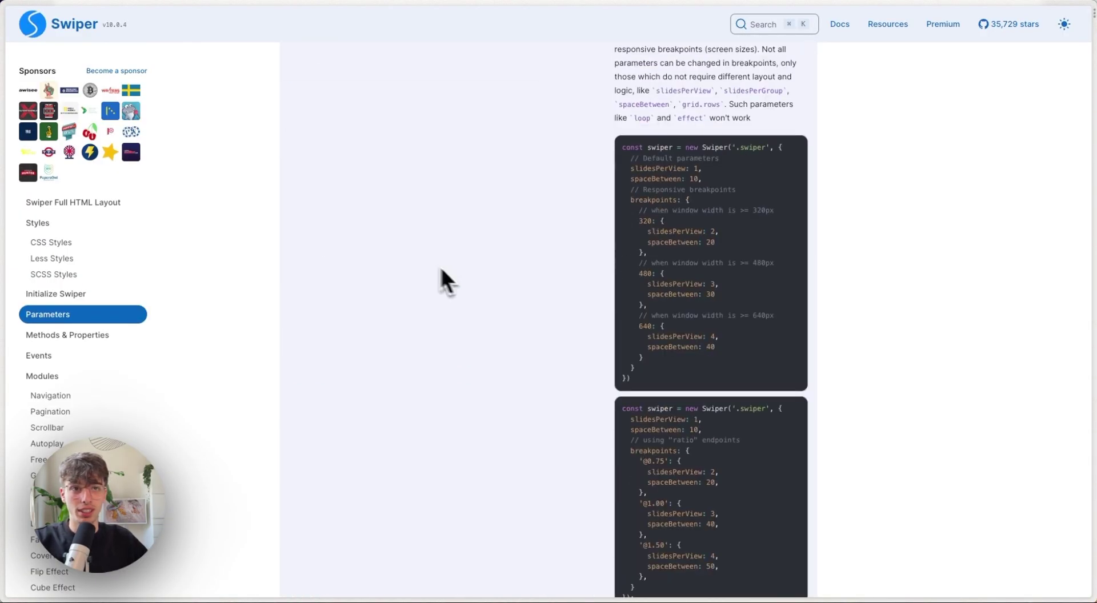
left_click(23, 243)
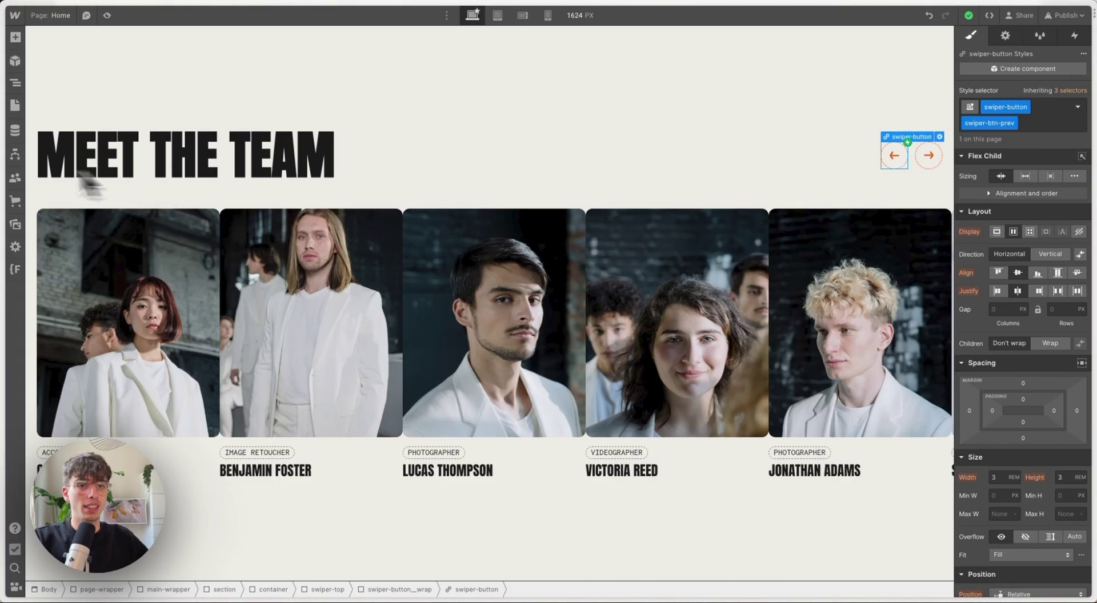
- Change slidesPerView to "auto", save, and advance the team slider repeatedly to test it
left_click(26, 263)
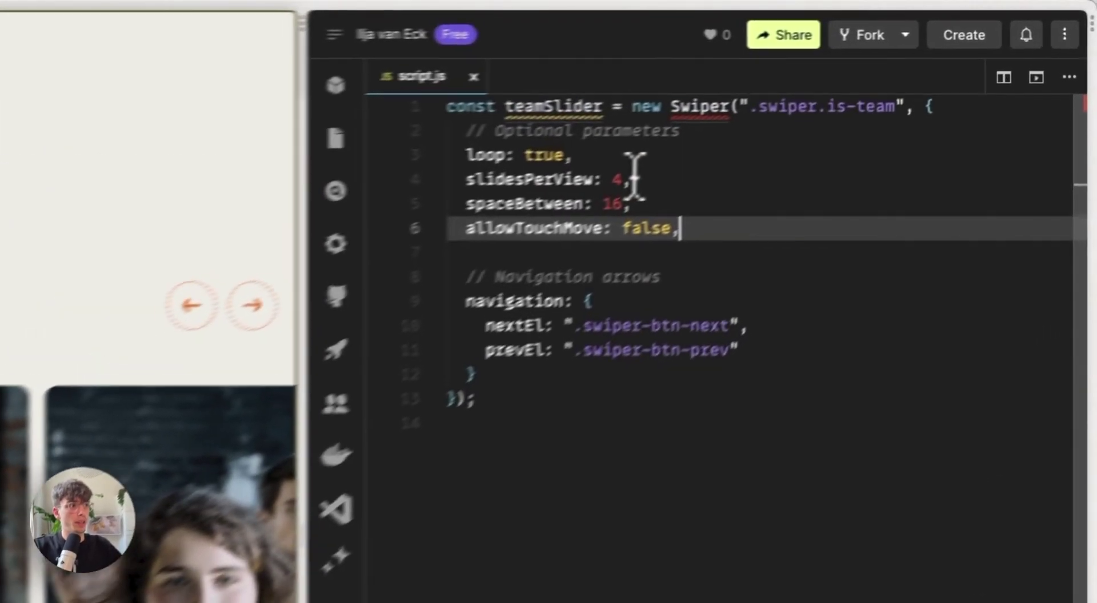
double_click(827, 101)
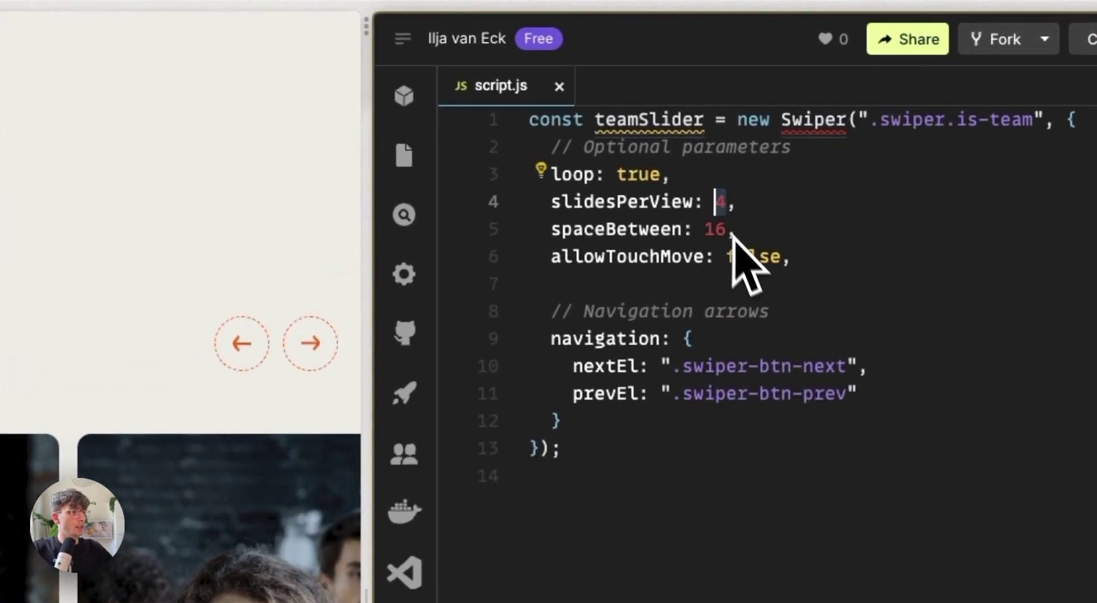
type("aut")
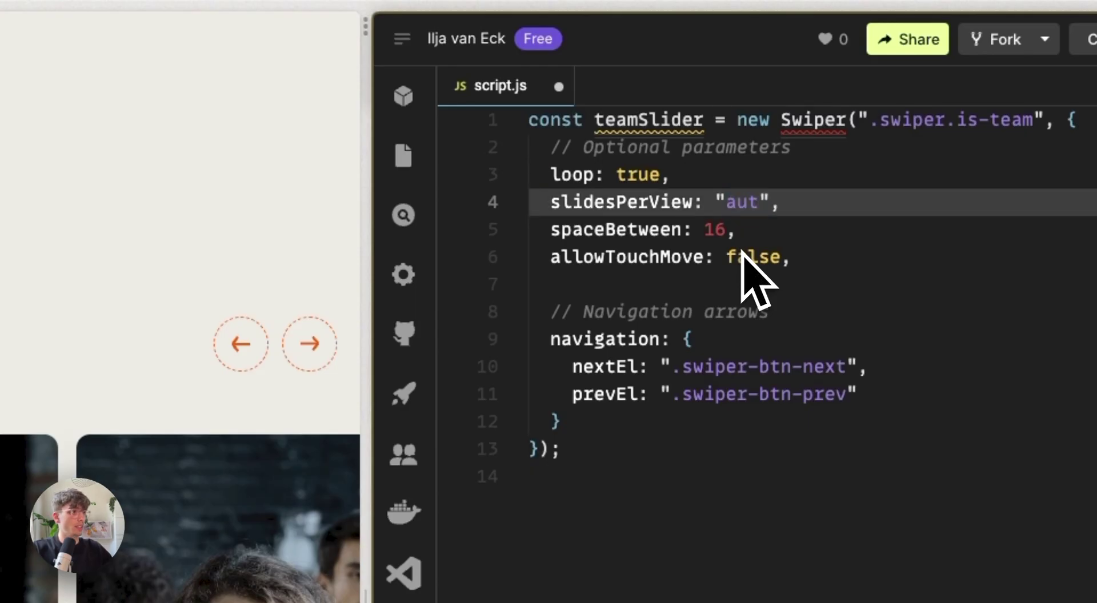
type("o")
key("super+s")
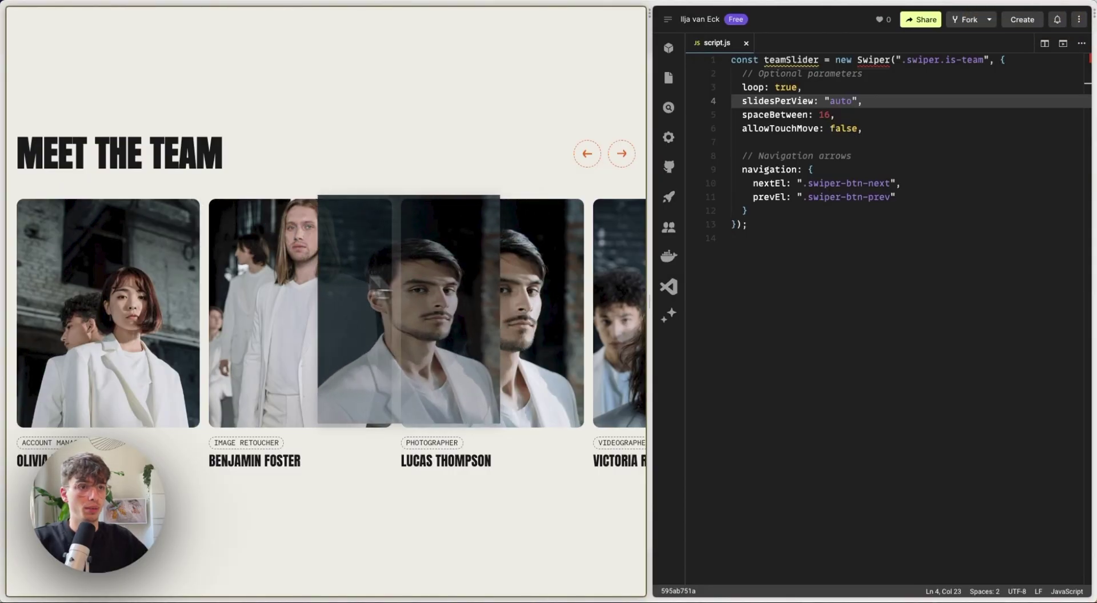
left_click(625, 156)
left_click(626, 156)
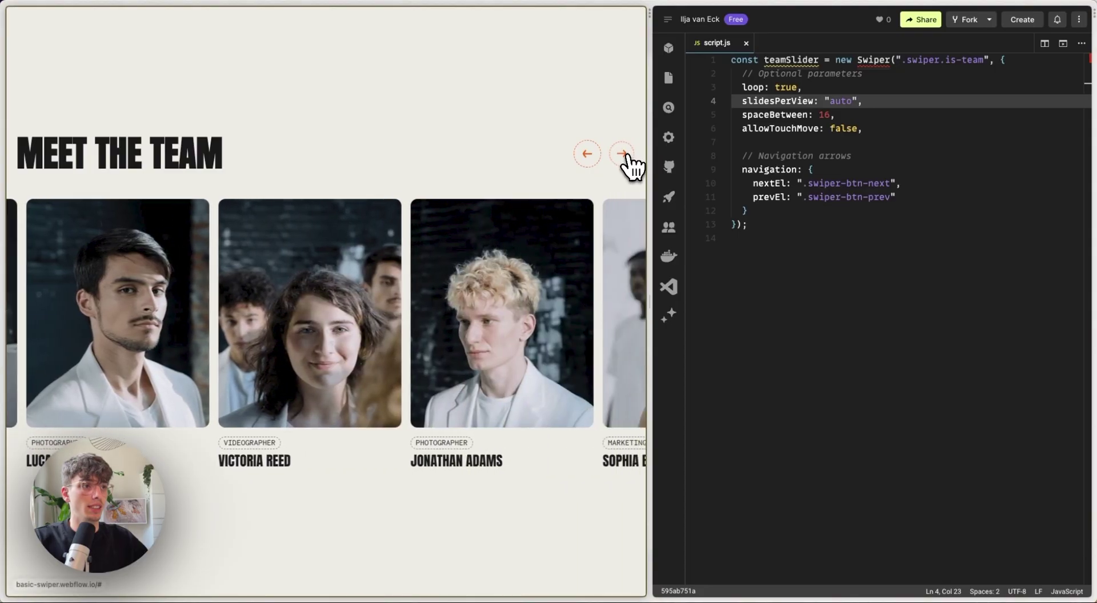
left_click(625, 156)
left_click(626, 156)
left_click(625, 156)
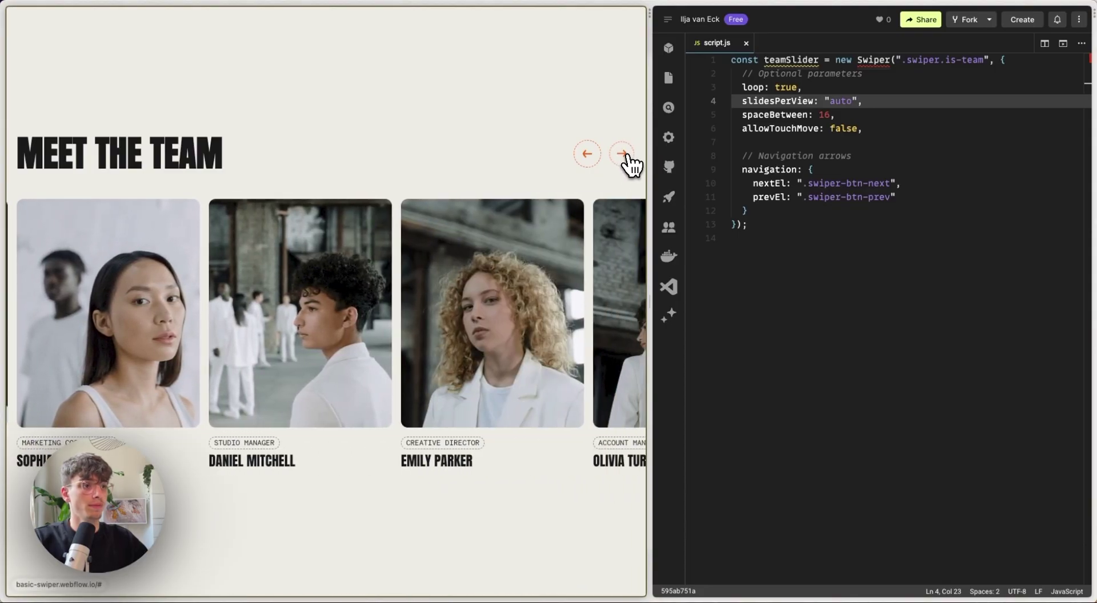
left_click(625, 156)
left_click(625, 156)
left_click(627, 155)
left_click(626, 155)
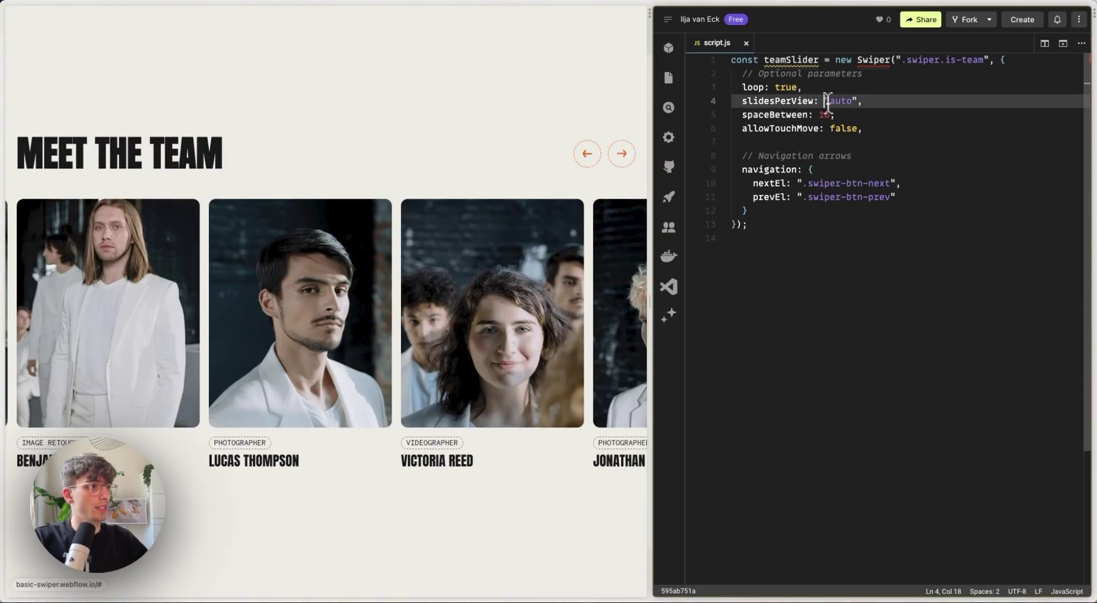
- Set slidesPerView back to 4, save, and narrow the preview to a smaller width
left_click_drag(824, 101, 855, 101)
type("4")
key("super+s")
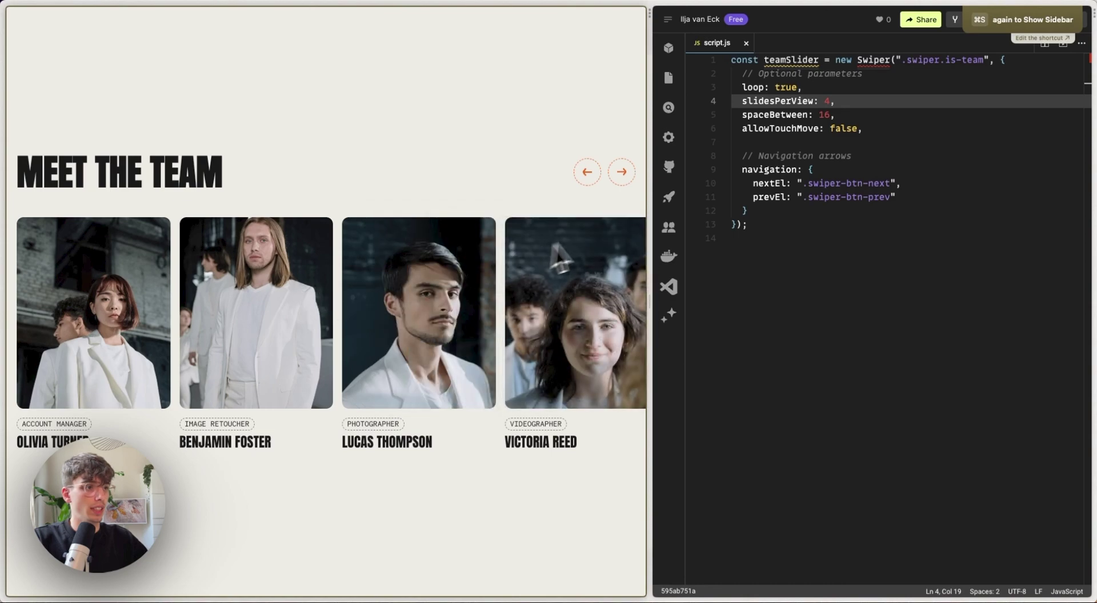
left_click_drag(637, 221, 371, 234)
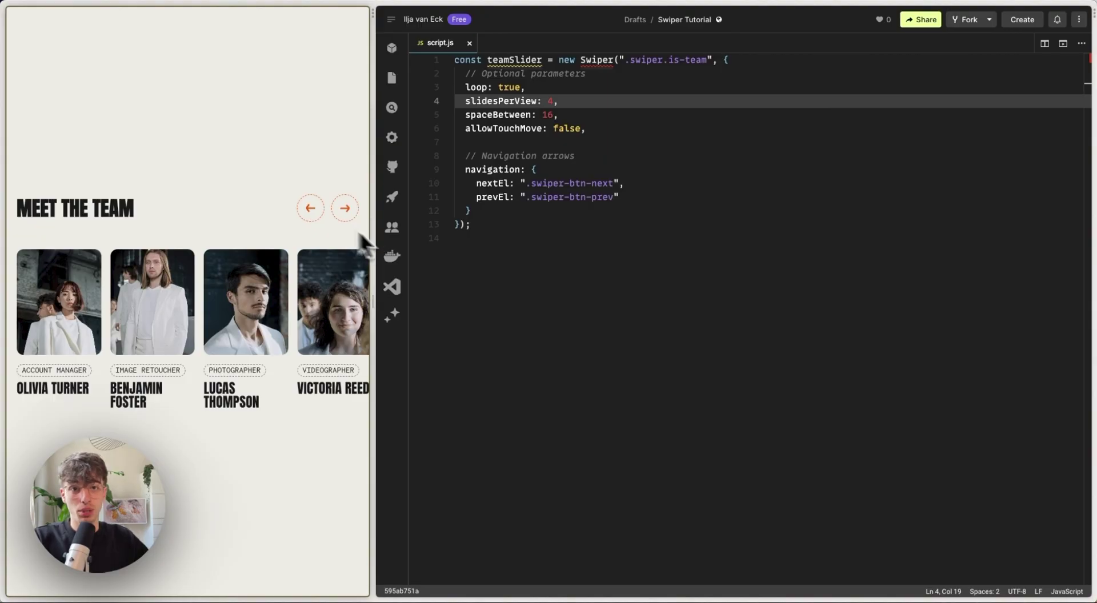
- Copy the Responsive breakpoints example under the breakpoints parameter in the Swiper API docs
mouse_move(2, 191)
left_click(47, 217)
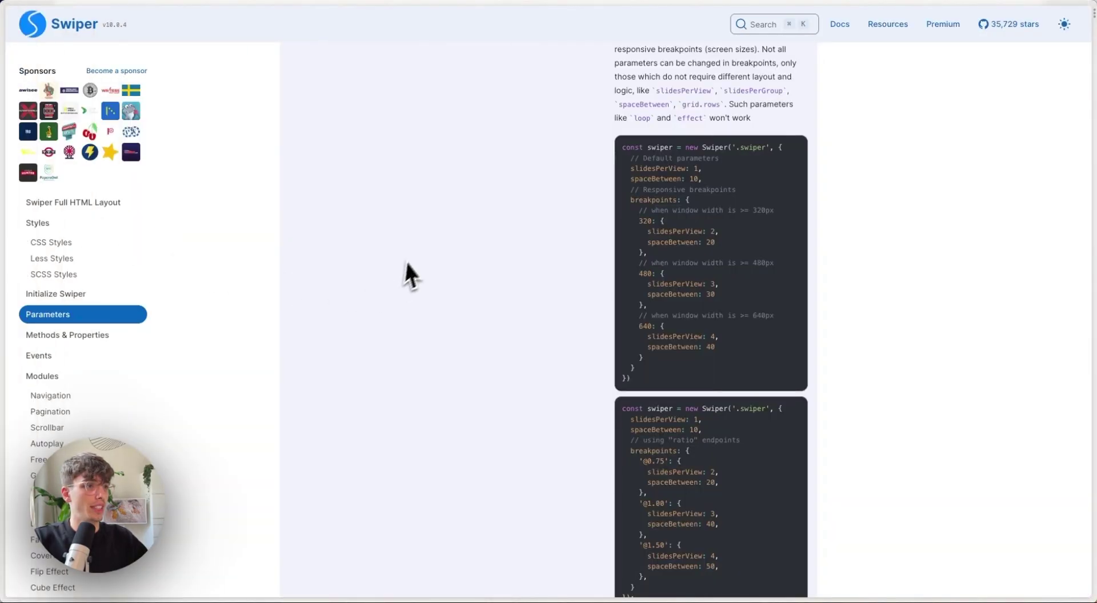
scroll(420, 262, "up", 2)
scroll(418, 251, "down", 1)
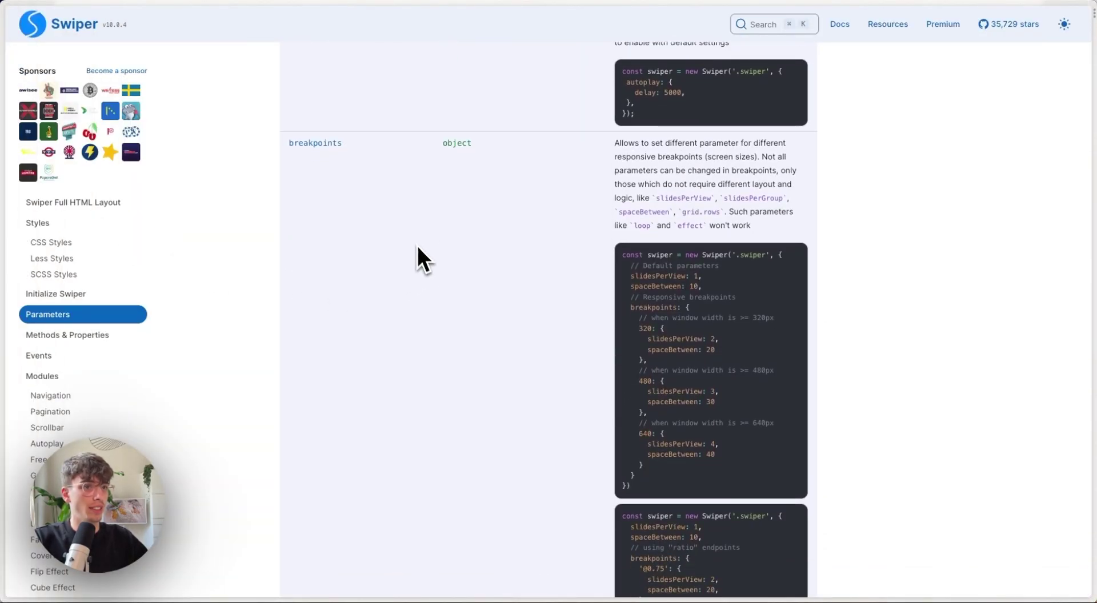
scroll(399, 177, "down", 1)
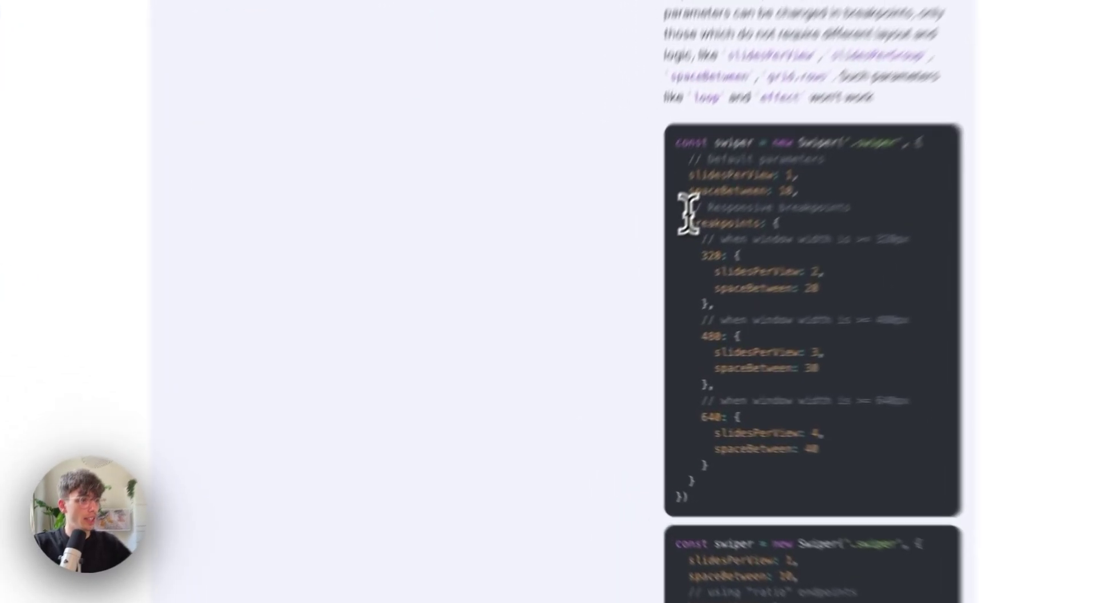
left_click_drag(631, 275, 645, 447)
key("ctrl+c")
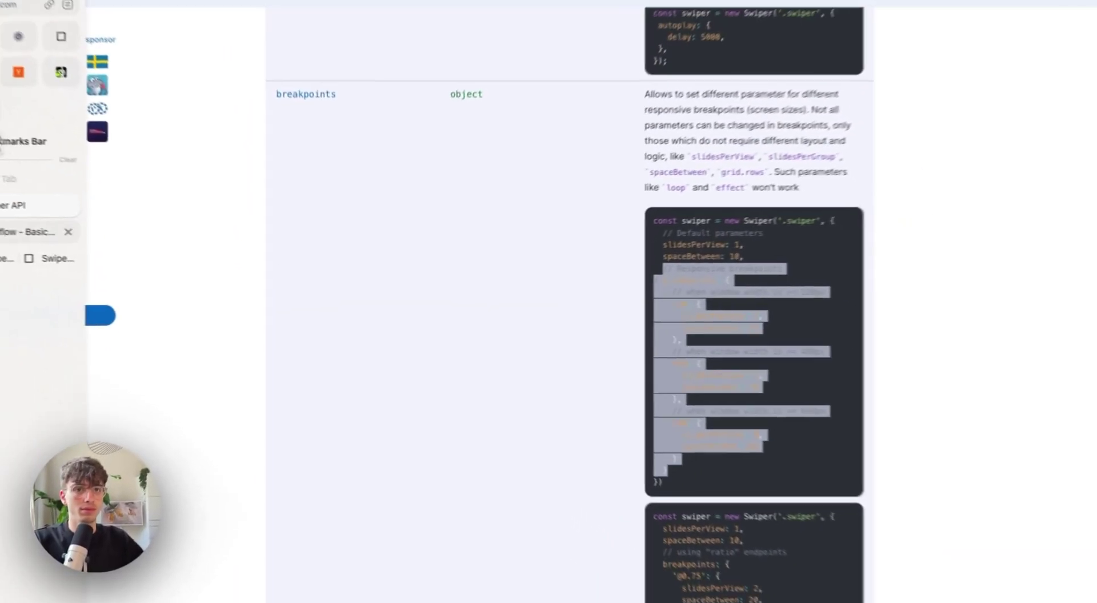
left_click(54, 258)
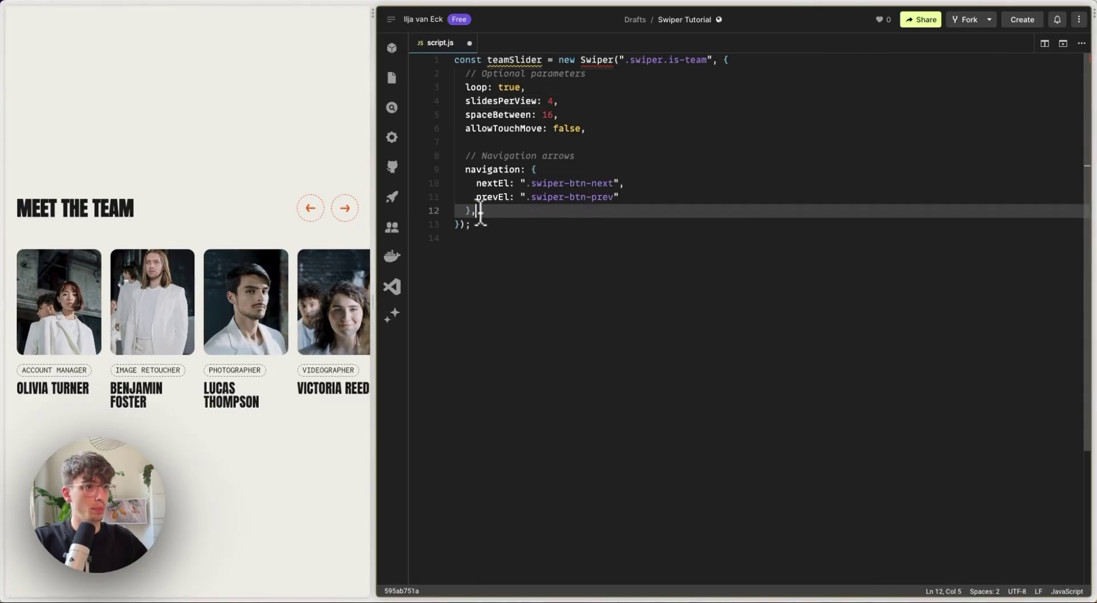
- Paste the breakpoints block after navigation and delete the 480 and 640 entries, keeping 320
key("Return")
key("Return")
key("ctrl+v")
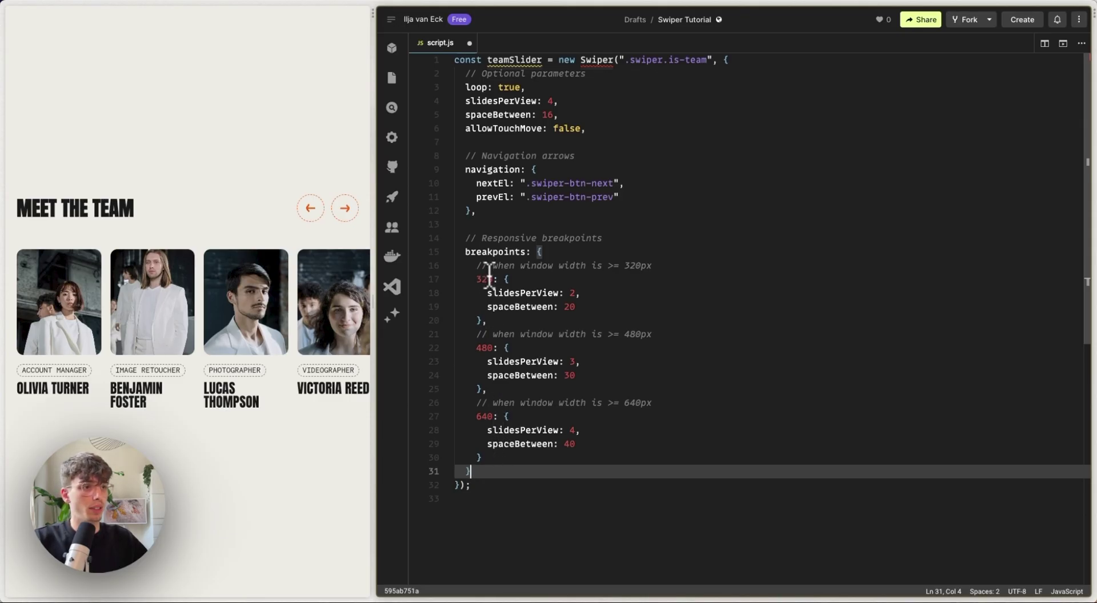
left_click(610, 265)
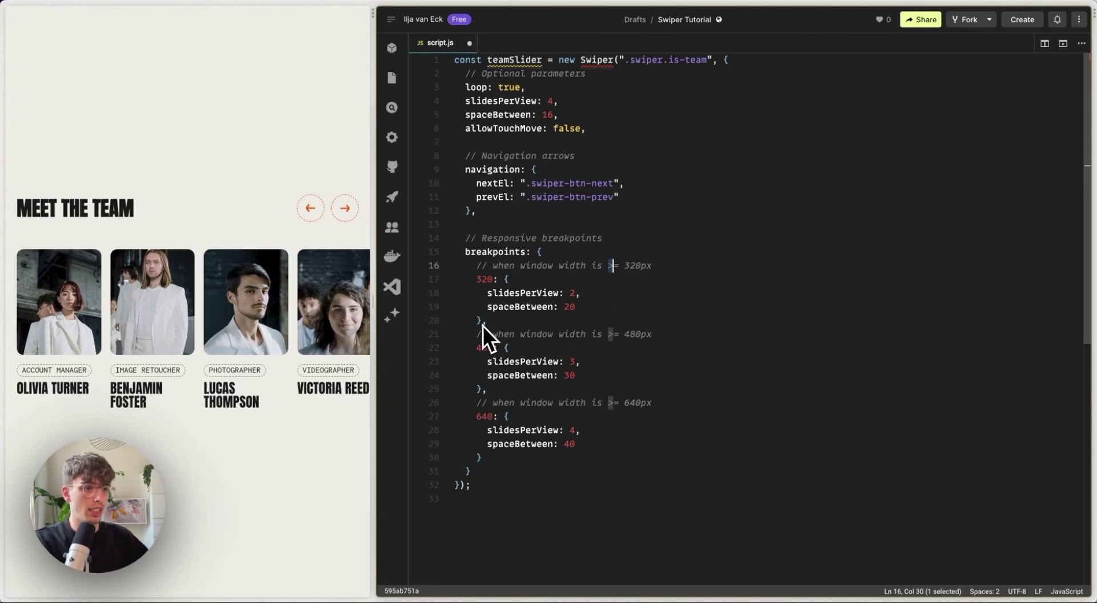
left_click_drag(371, 221, 292, 219)
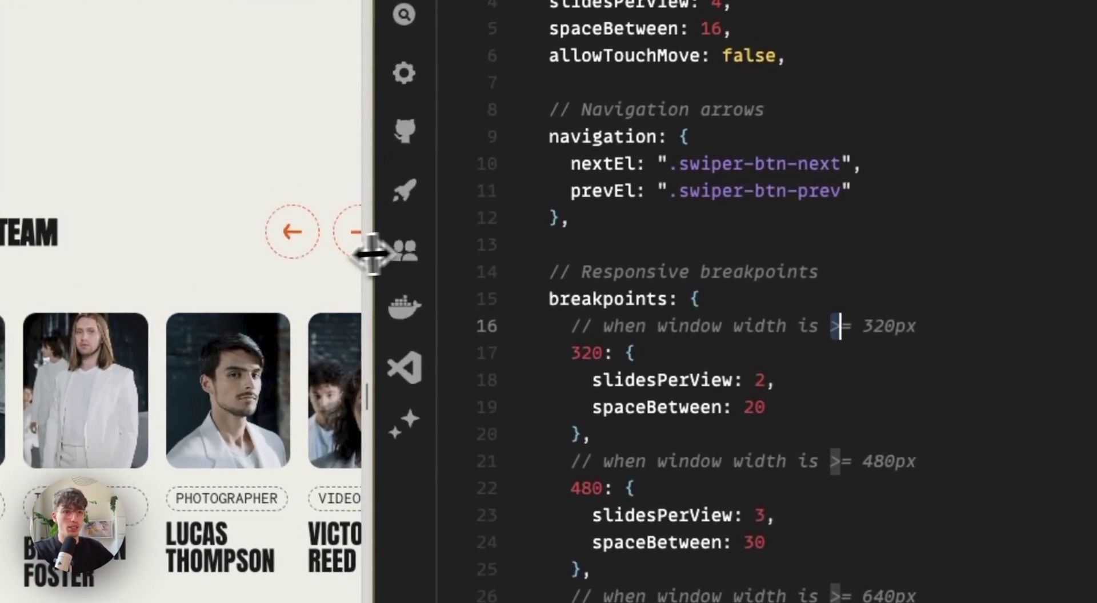
left_click_drag(371, 254, 325, 257)
left_click(588, 434)
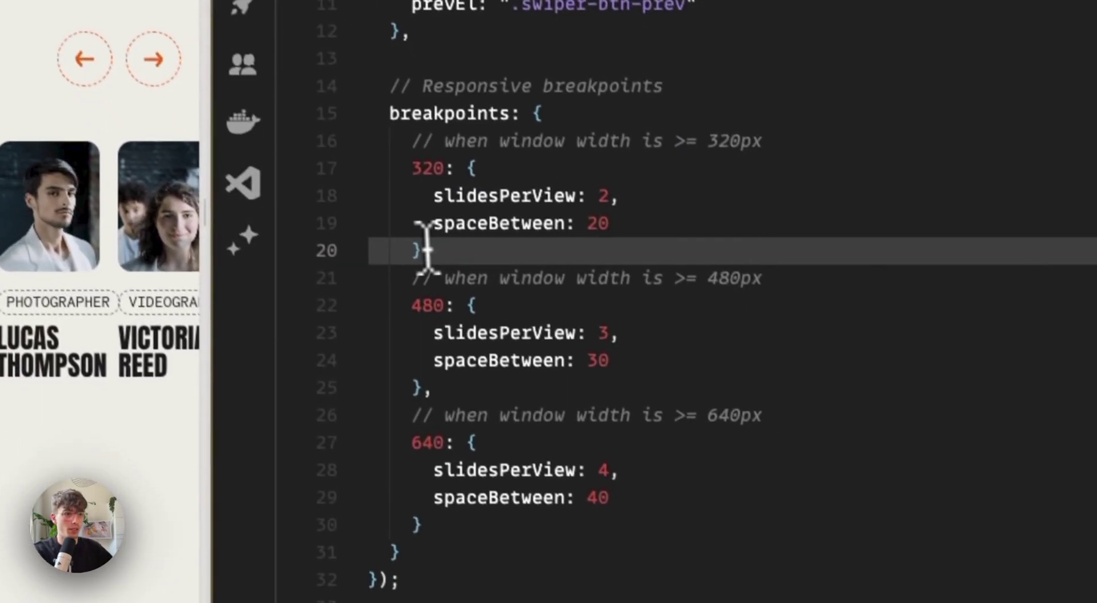
left_click_drag(423, 250, 428, 510)
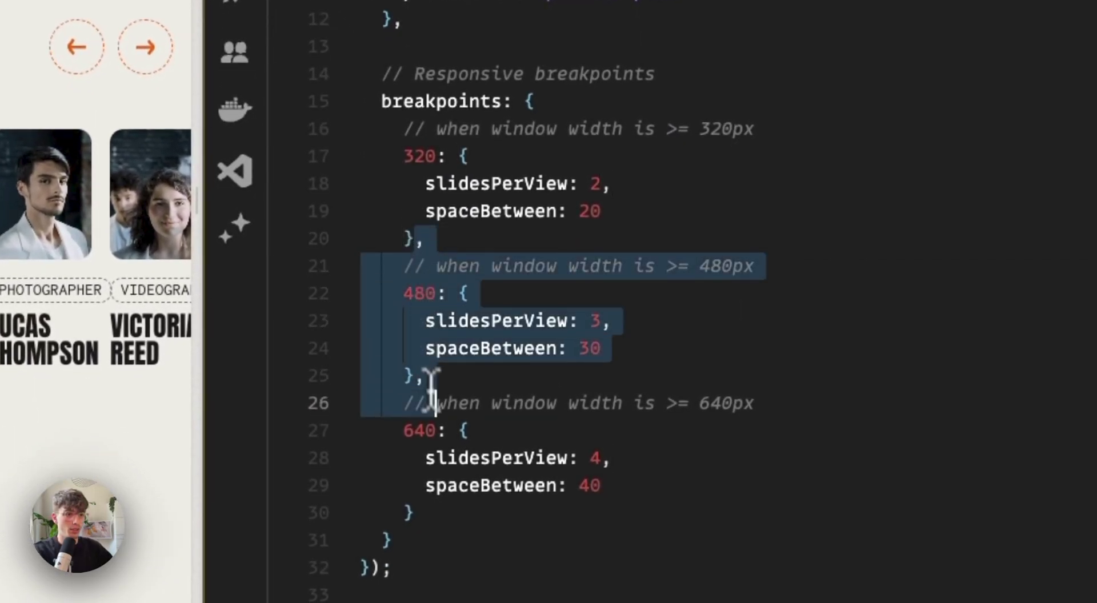
key("BackSpace")
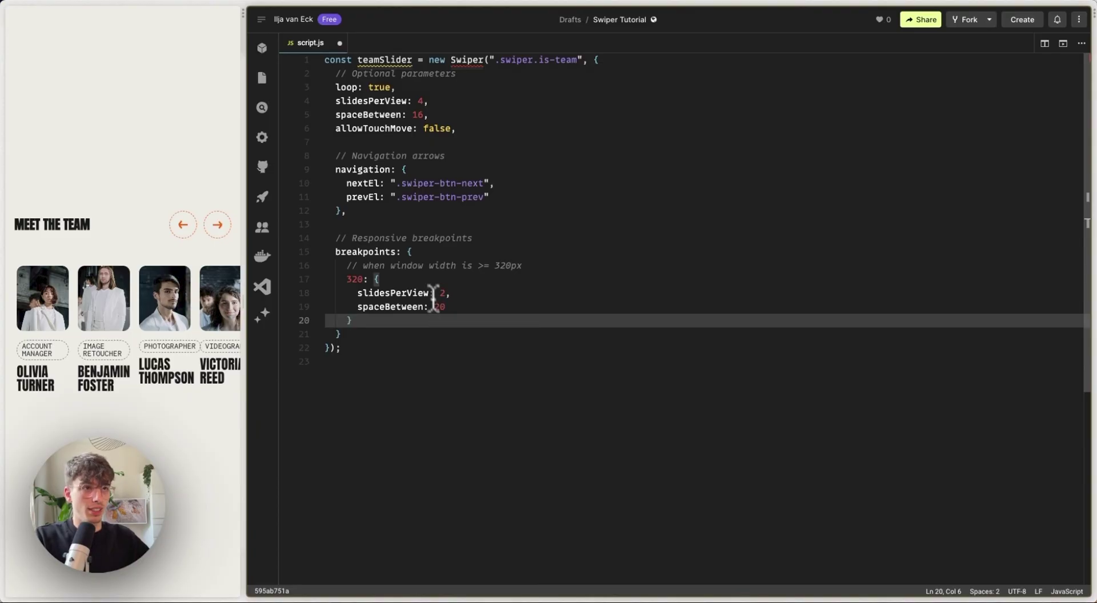
- Select the default slidesPerView and spaceBetween lines and advance the narrow preview two cards
left_click(511, 278)
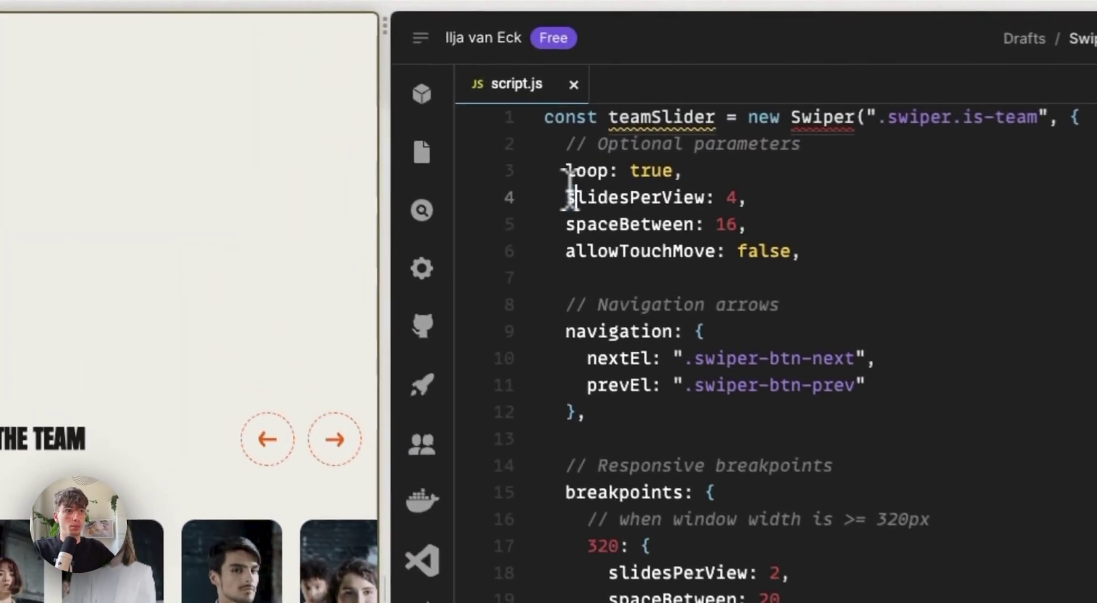
left_click_drag(335, 101, 433, 114)
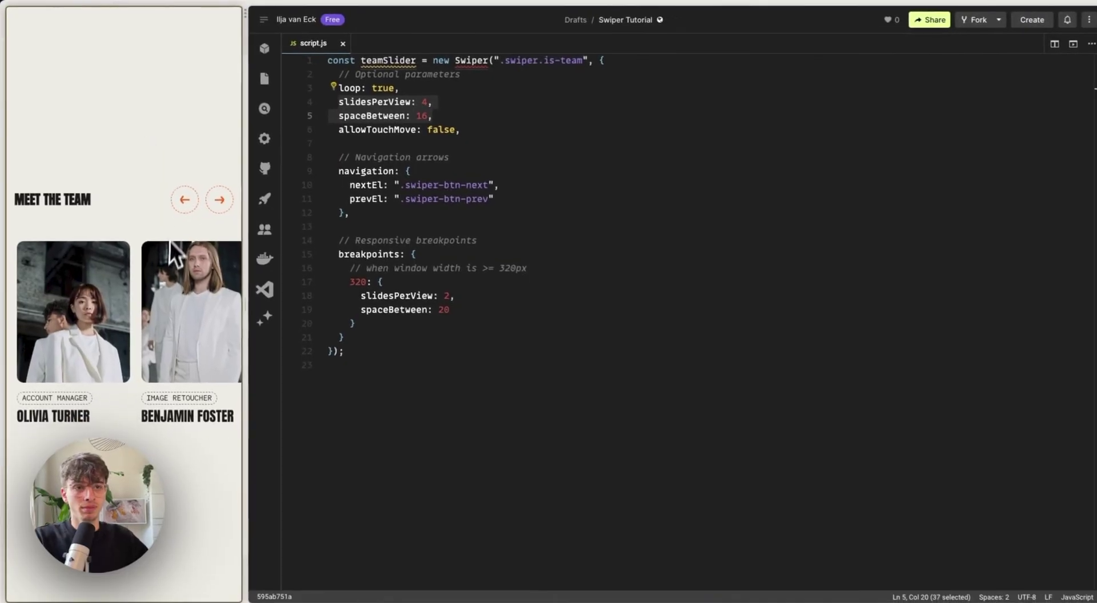
left_click(219, 199)
left_click(220, 200)
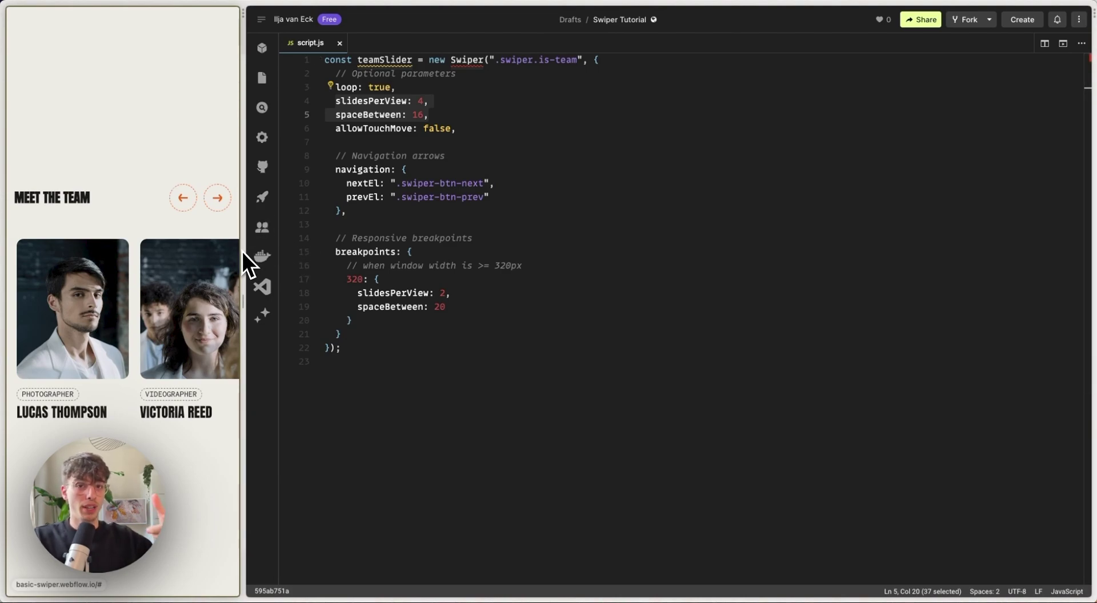
left_click(429, 100)
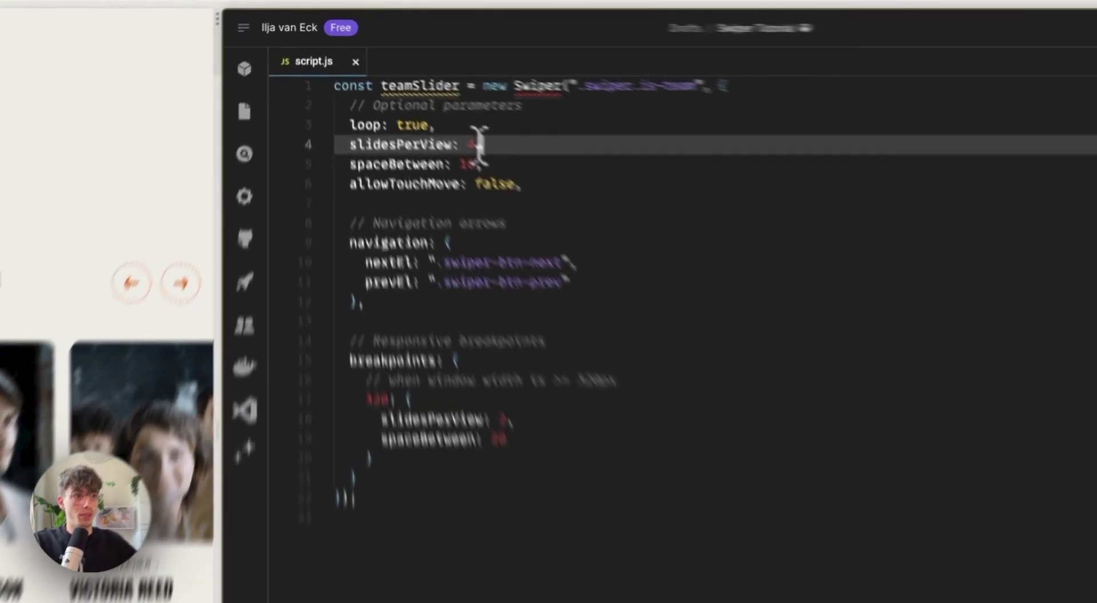
- Set the default slidesPerView to 1.5 and the breakpoint's slidesPerView from 2 to 4
key("BackSpace")
type("1.5")
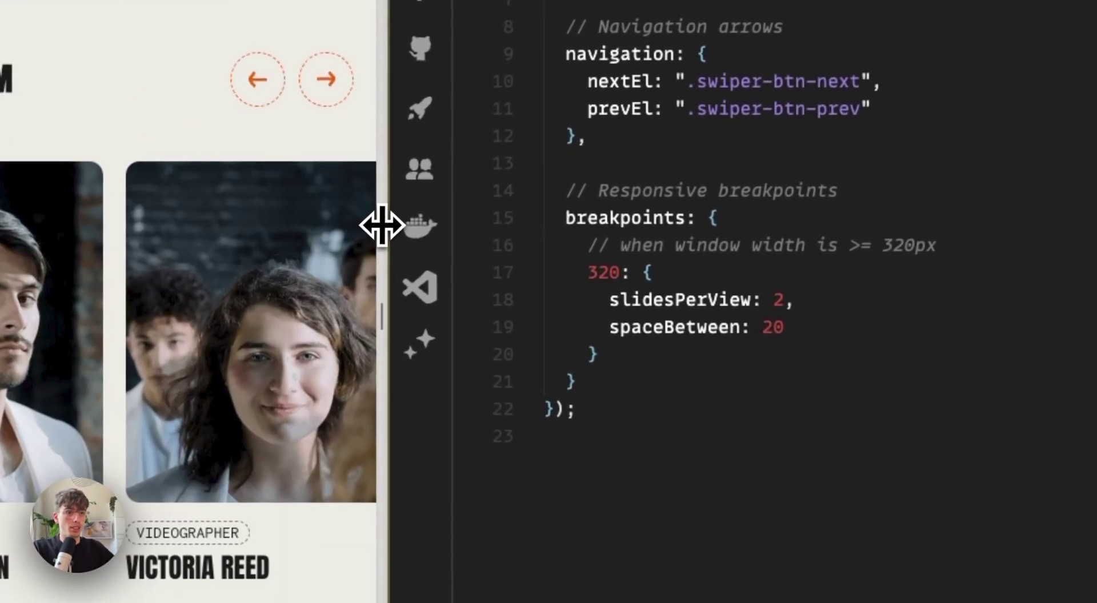
left_click(779, 300)
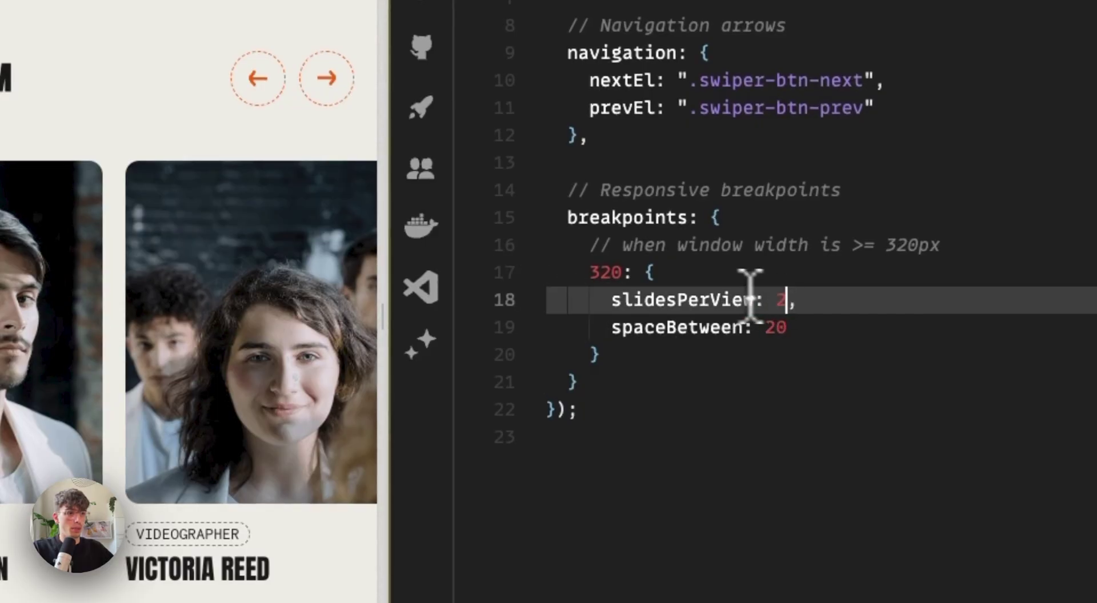
double_click(777, 299)
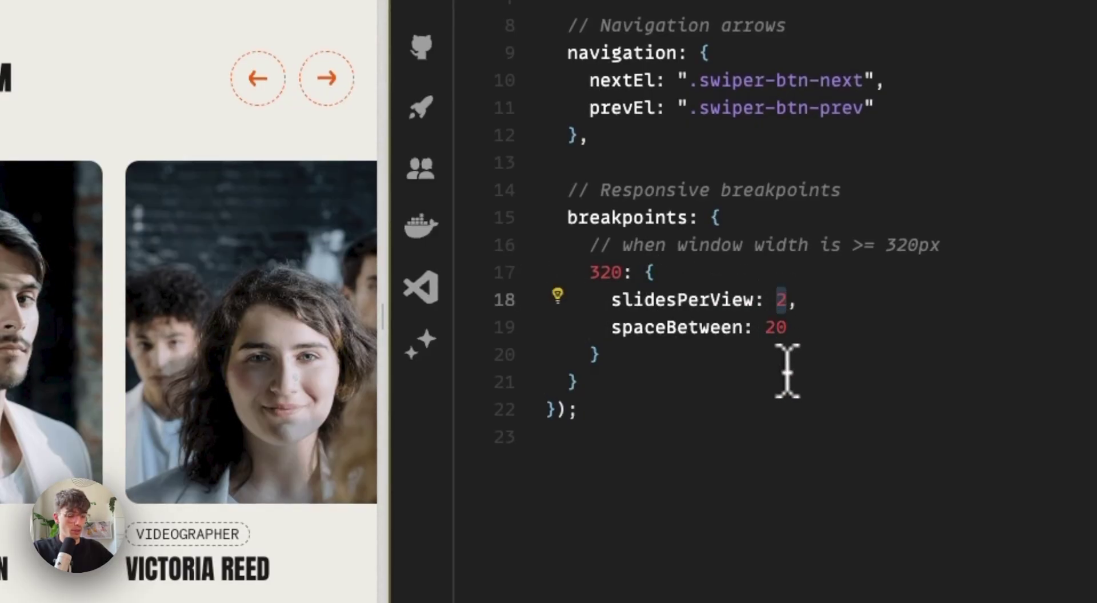
type("4")
- Delete the breakpoint's spaceBetween line and change its width from 320 to 480
left_click_drag(801, 327, 790, 301)
key("BackSpace")
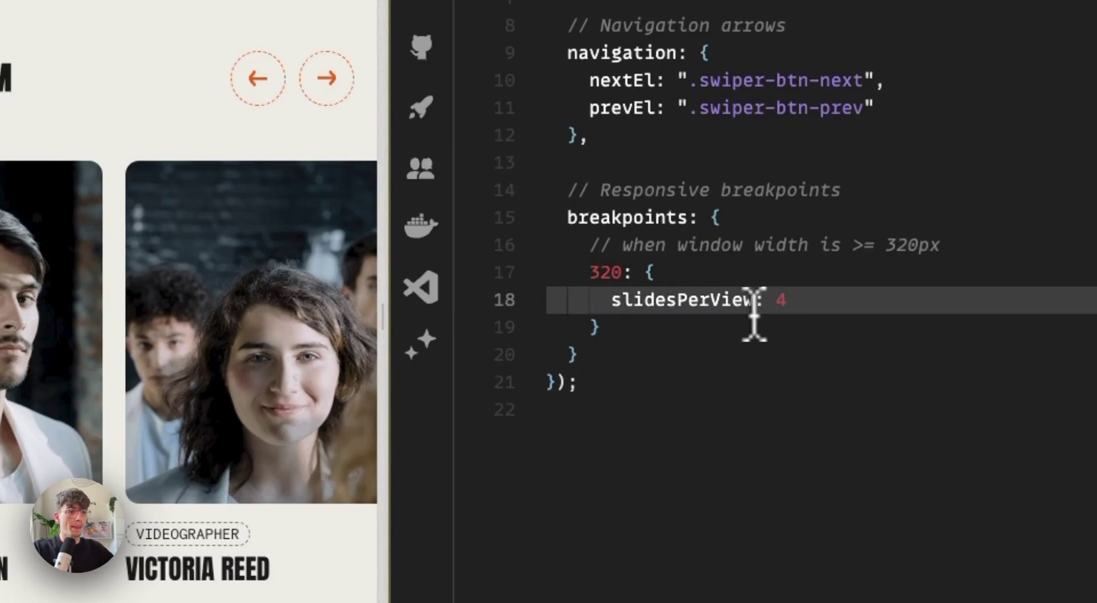
left_click_drag(592, 272, 624, 270)
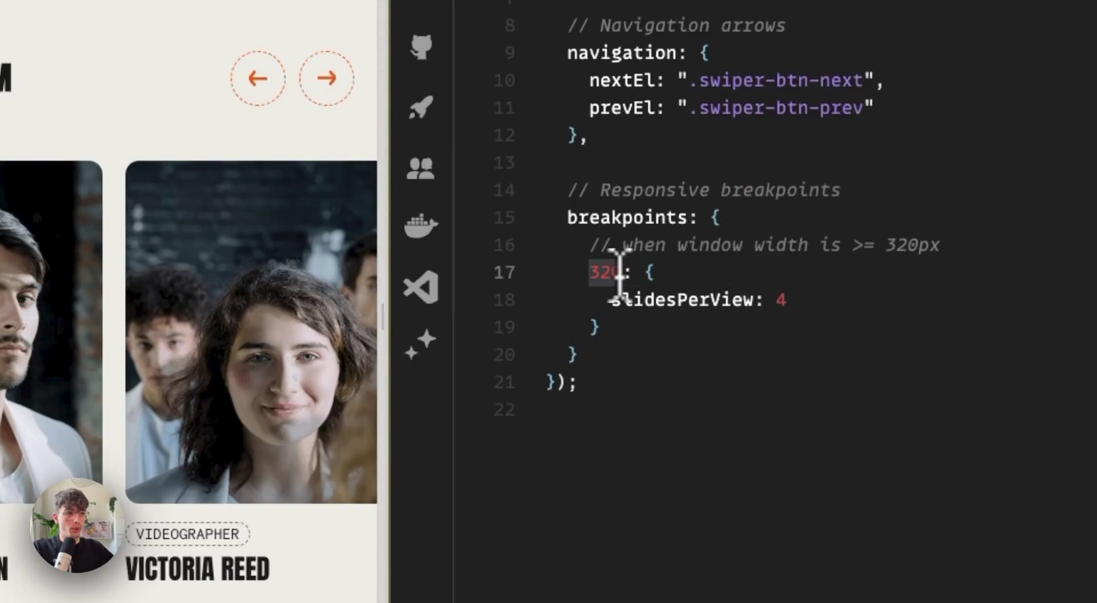
type("480")
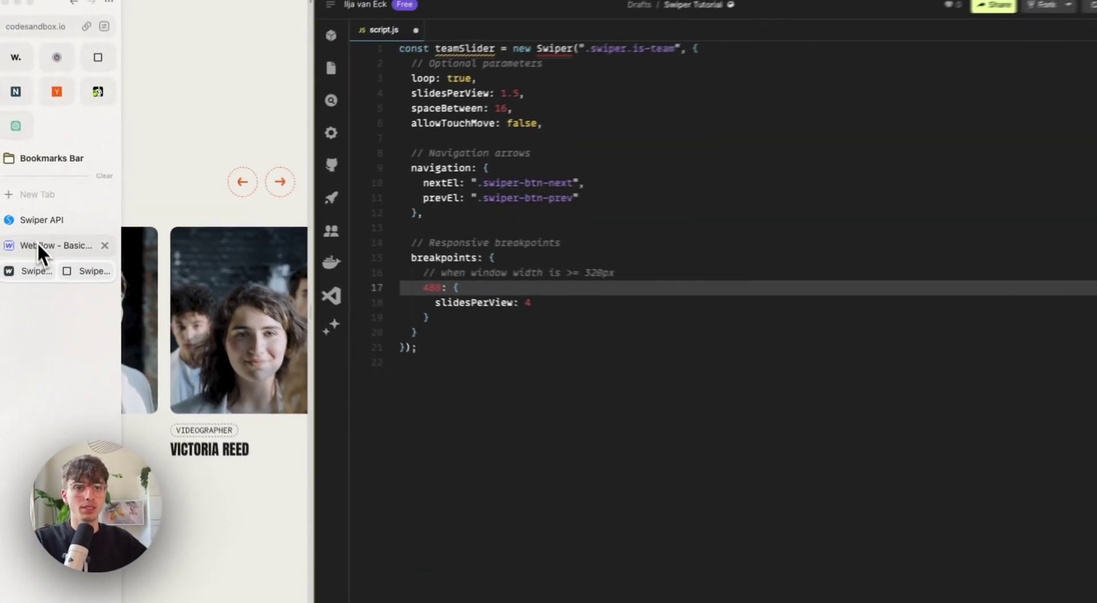
- Check the Meet the Team section in Webflow at 479 px Mobile Portrait width, then return to CodeSandbox
left_click(36, 242)
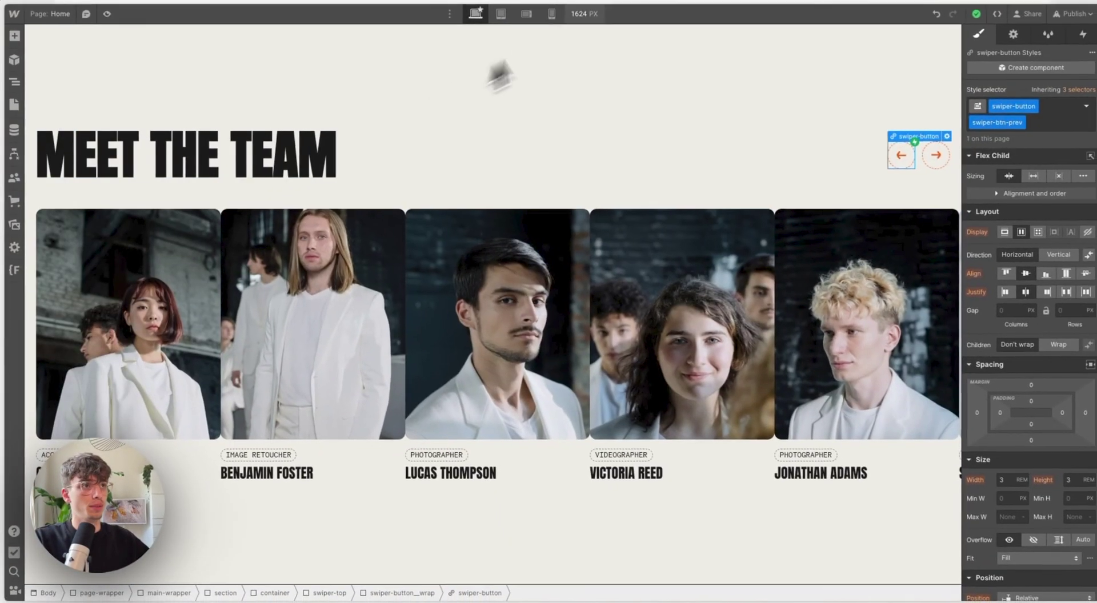
left_click(548, 16)
left_click_drag(585, 297, 656, 302)
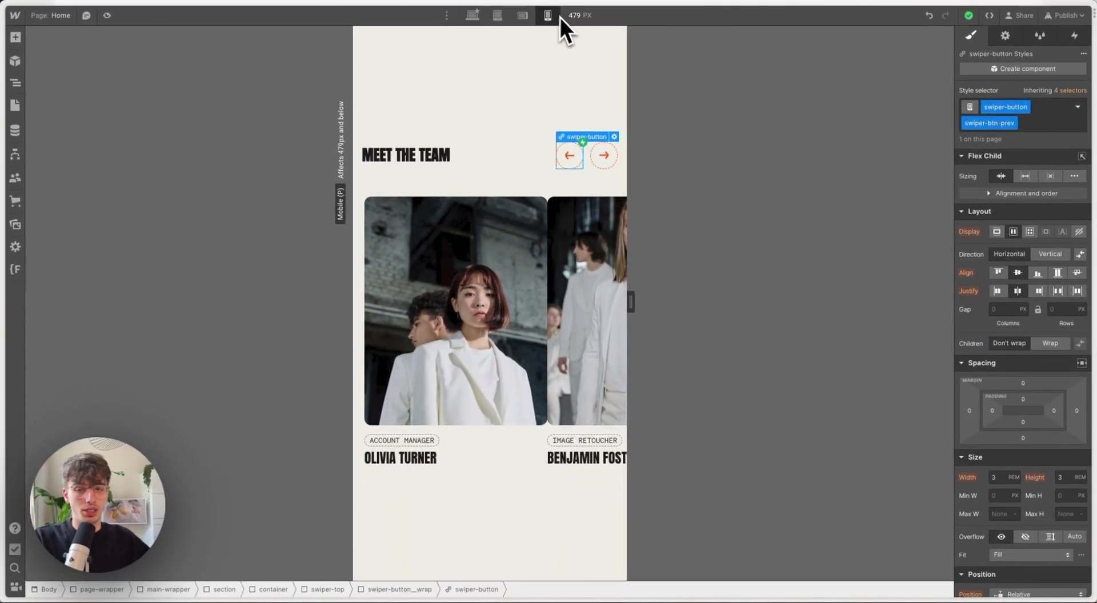
mouse_move(7, 217)
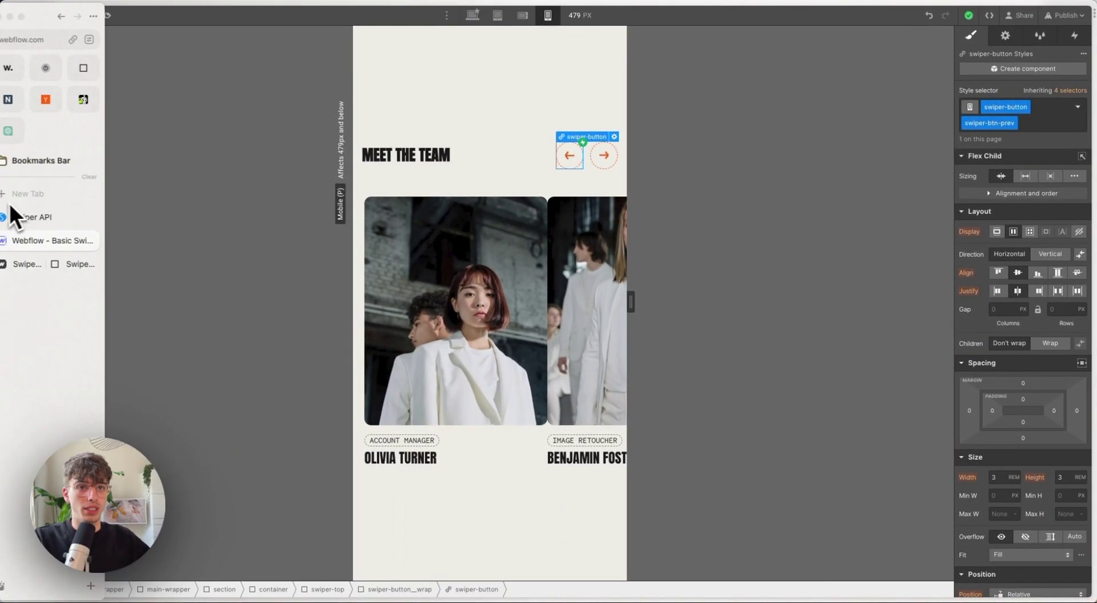
left_click(39, 271)
- Save the script, narrow the preview to test the 480px breakpoint, and advance the team slider one card
left_click(426, 294)
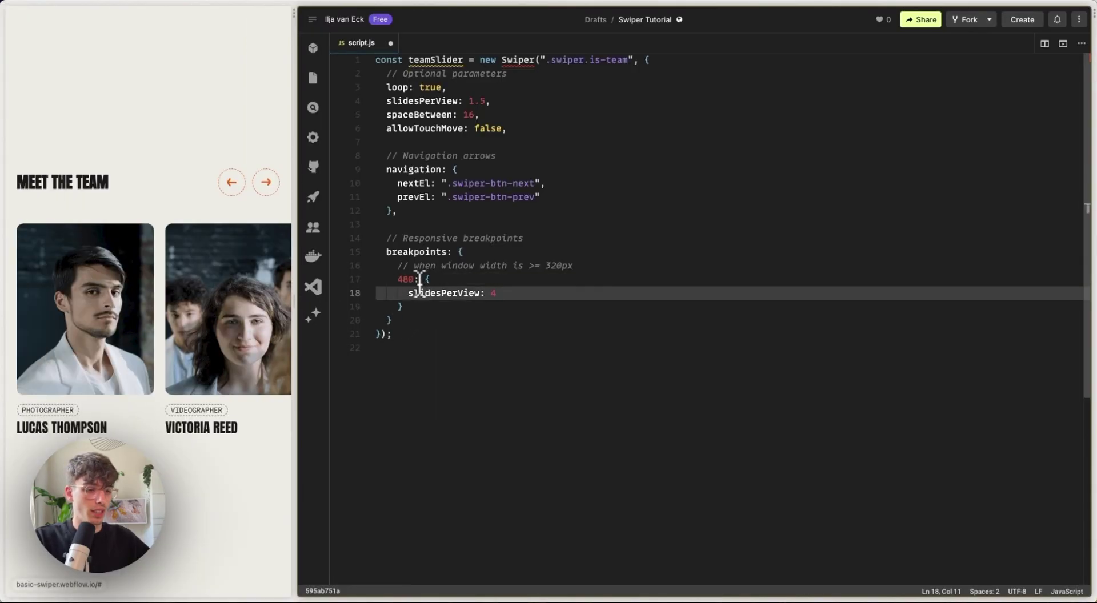
key("super+s")
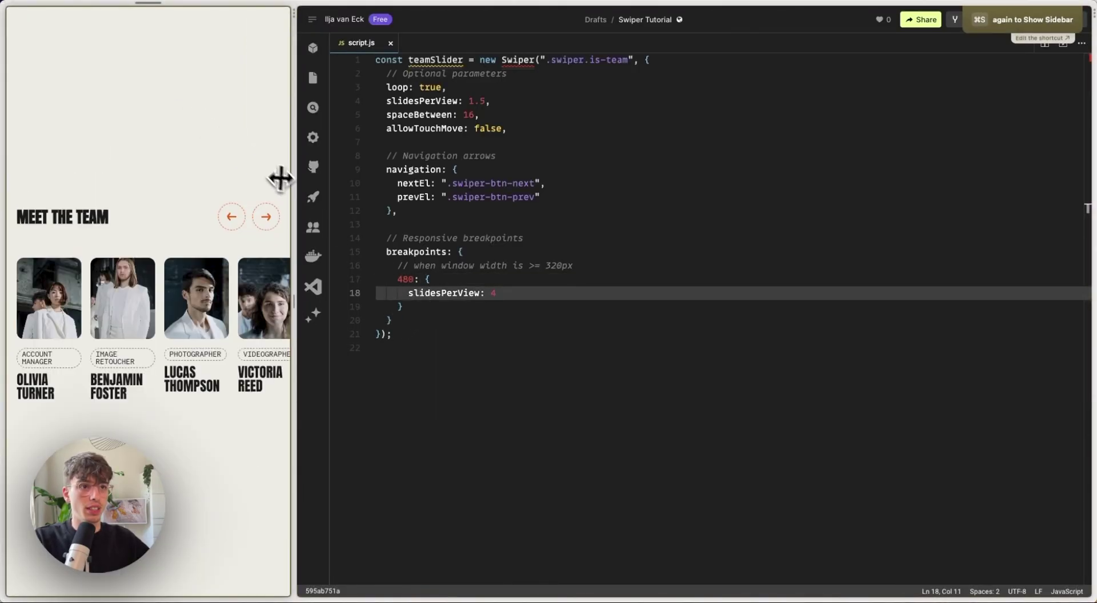
left_click_drag(280, 179, 255, 181)
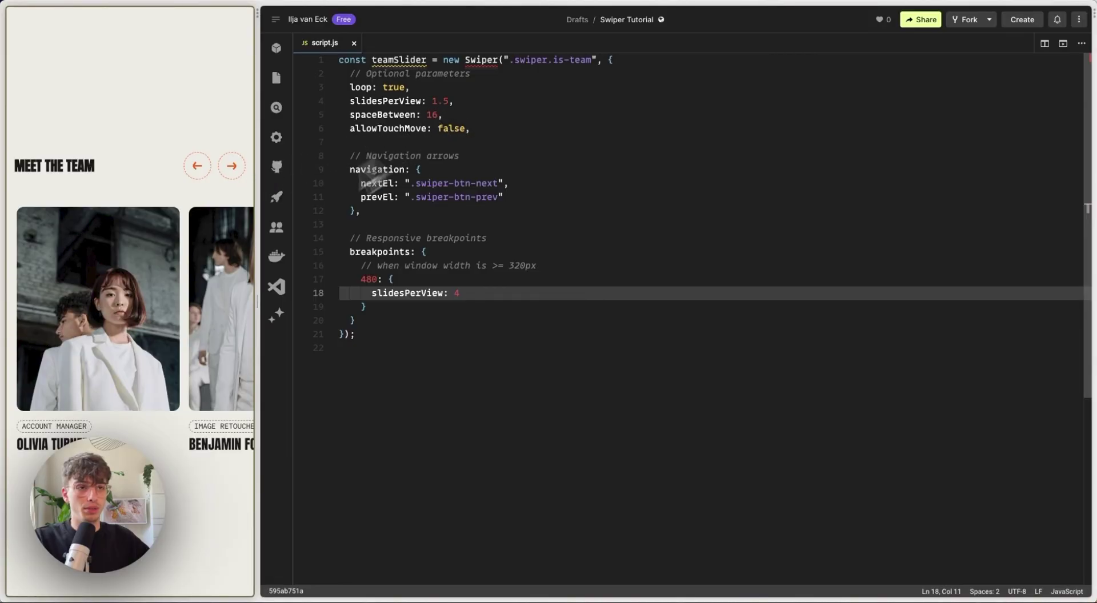
left_click(232, 167)
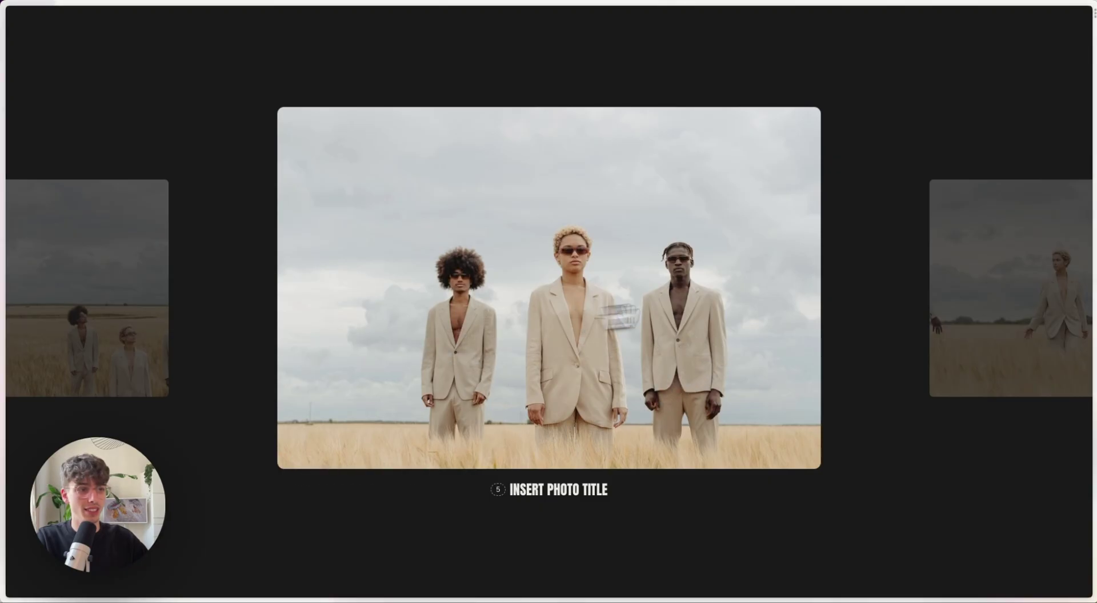
- Advance the published site's photo carousel to the slide captioned TEXT HERE
left_click(617, 316)
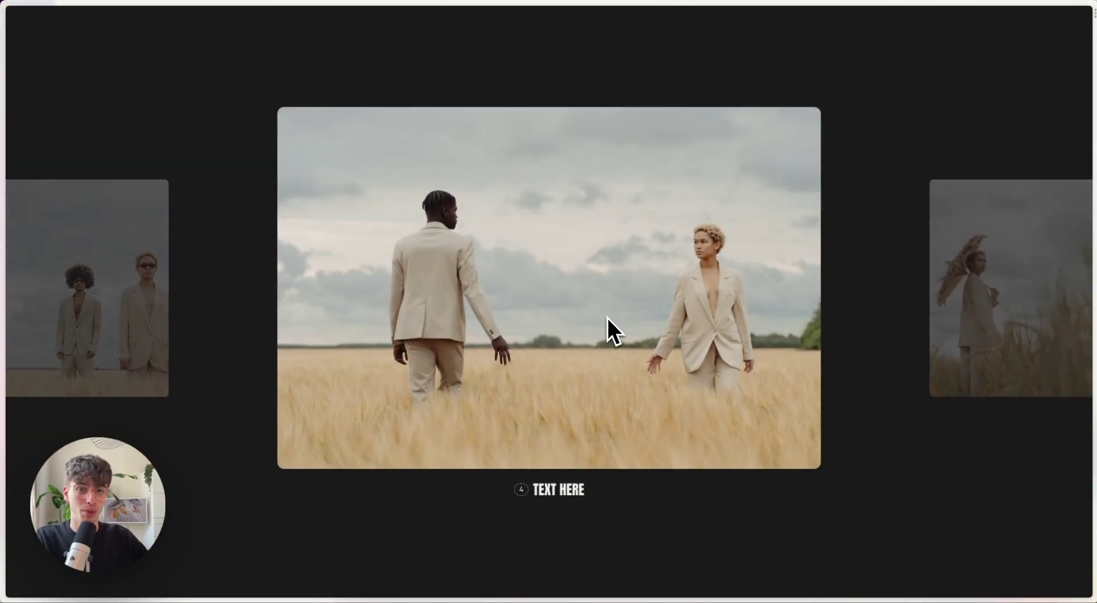